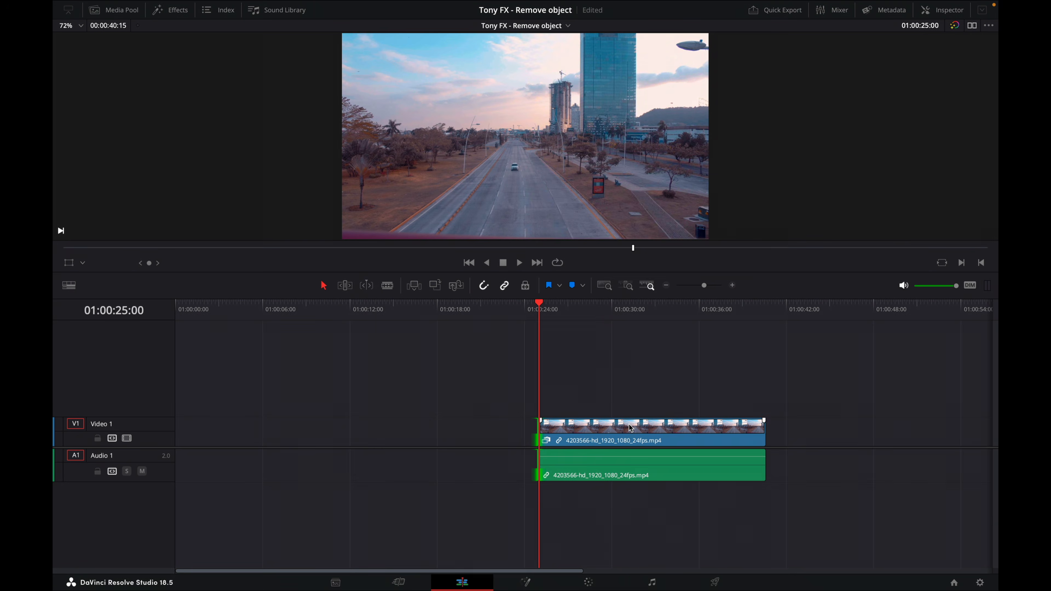
Trim the end of the road clip to 01:00:08:00 and return the playhead to the timeline start.
drag(193, 306, 291, 316)
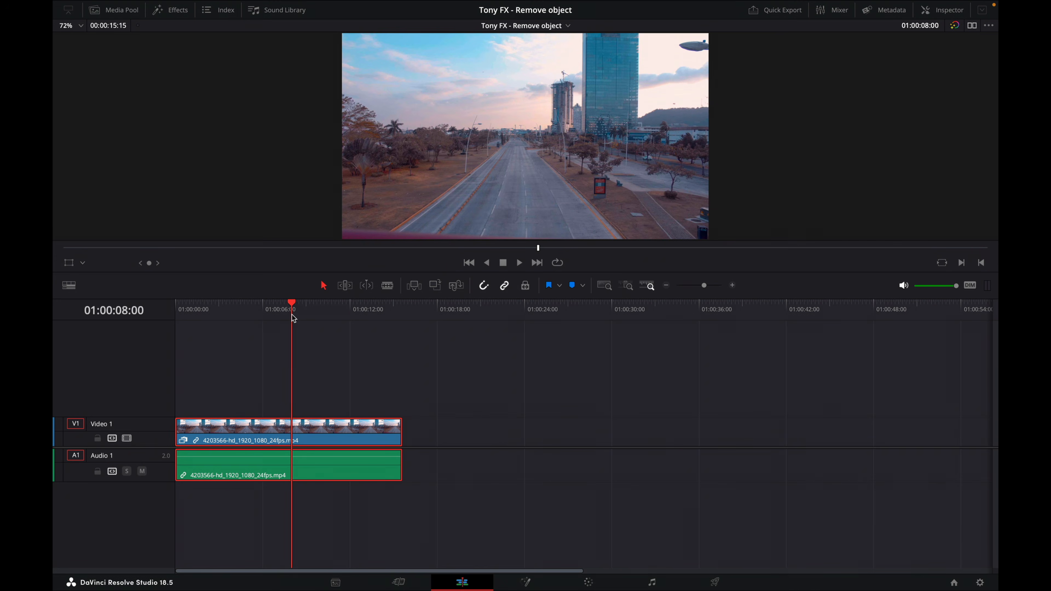
drag(394, 432, 291, 429)
key(Home)
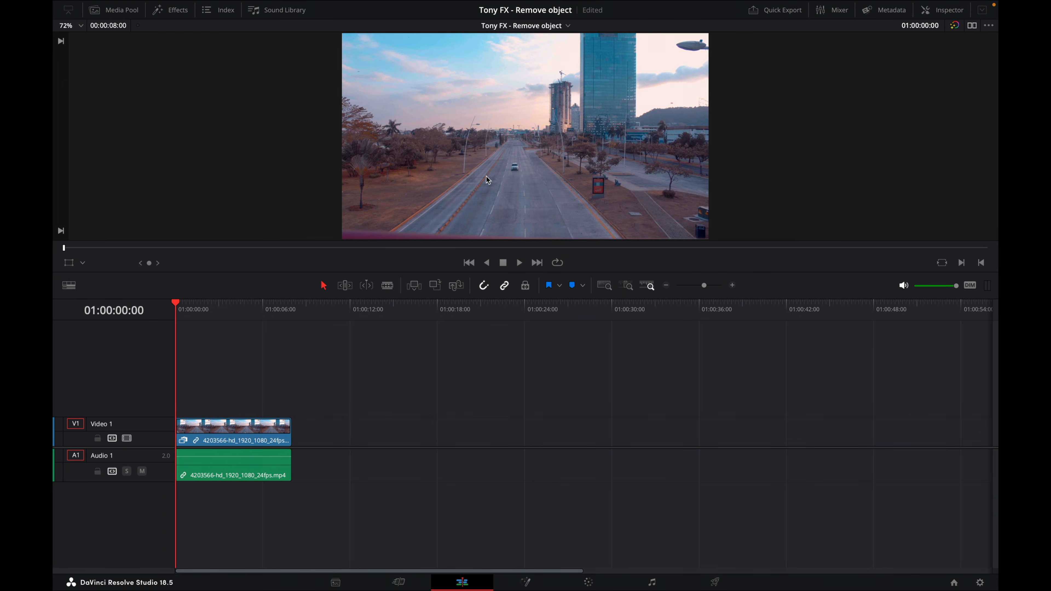
Convert the trimmed road video clip into a new Fusion clip and open its composition on the Fusion page.
drag(189, 321, 250, 319)
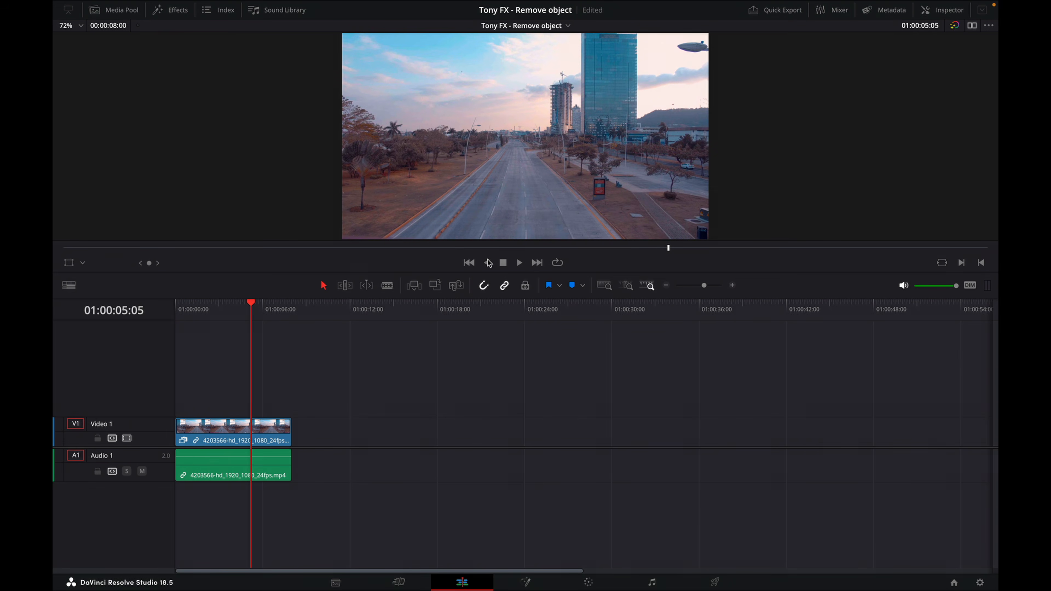
click(223, 428)
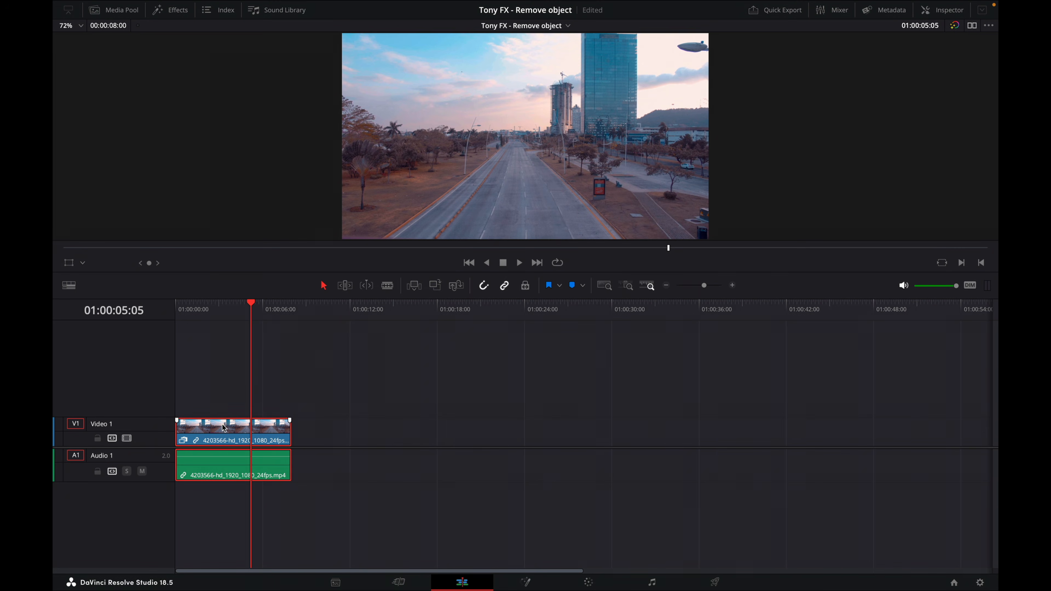
right_click(224, 427)
click(266, 74)
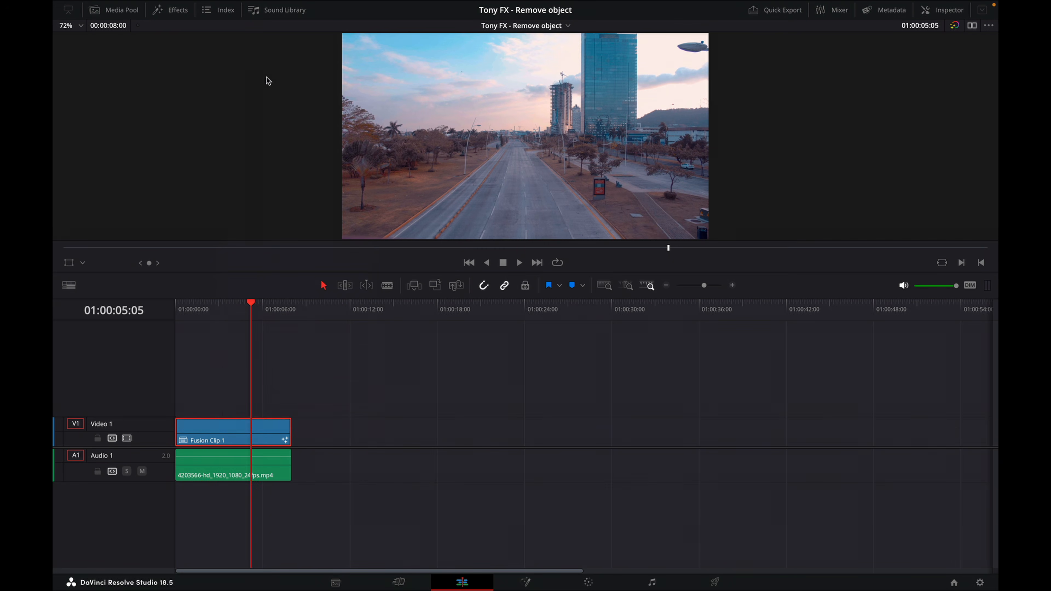
click(524, 582)
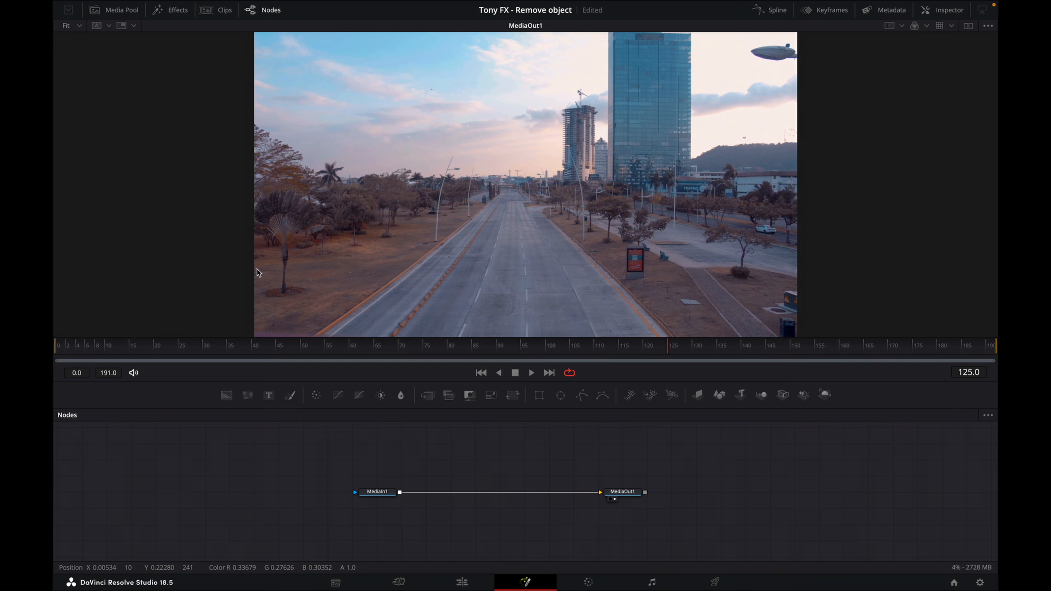
Rename the MediaIn1 node to road_clip.
right_click(385, 492)
click(426, 400)
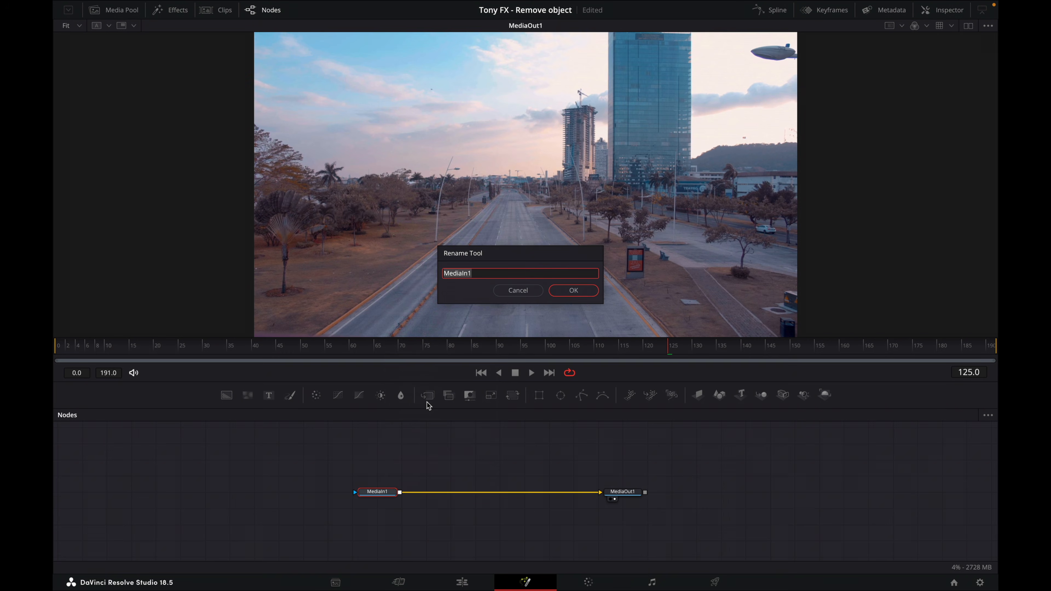
text(road_clip)
click(584, 293)
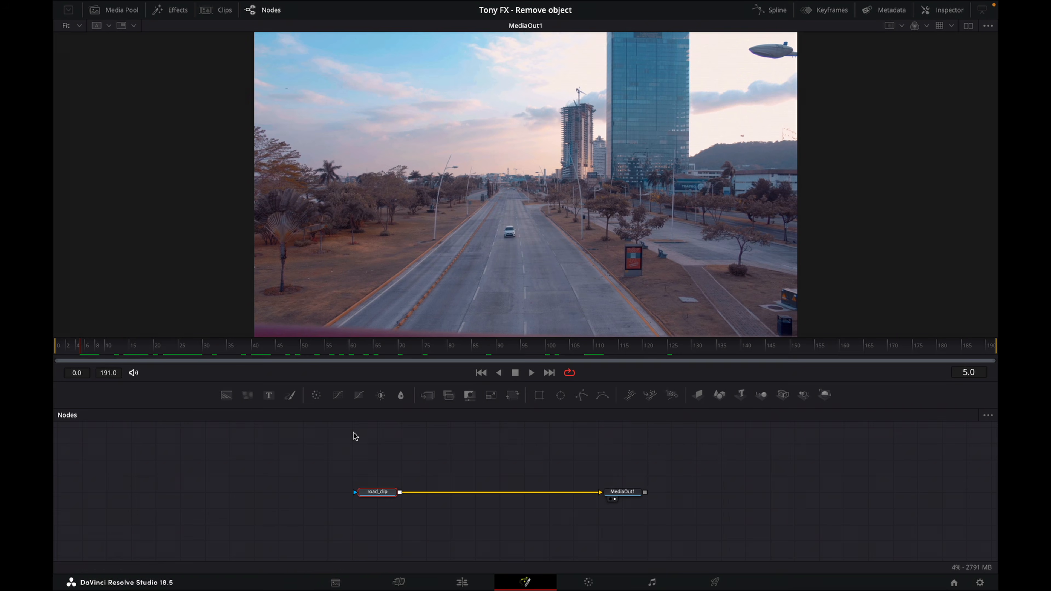
Add an unconnected Time Stretcher node to the composition.
click(370, 493)
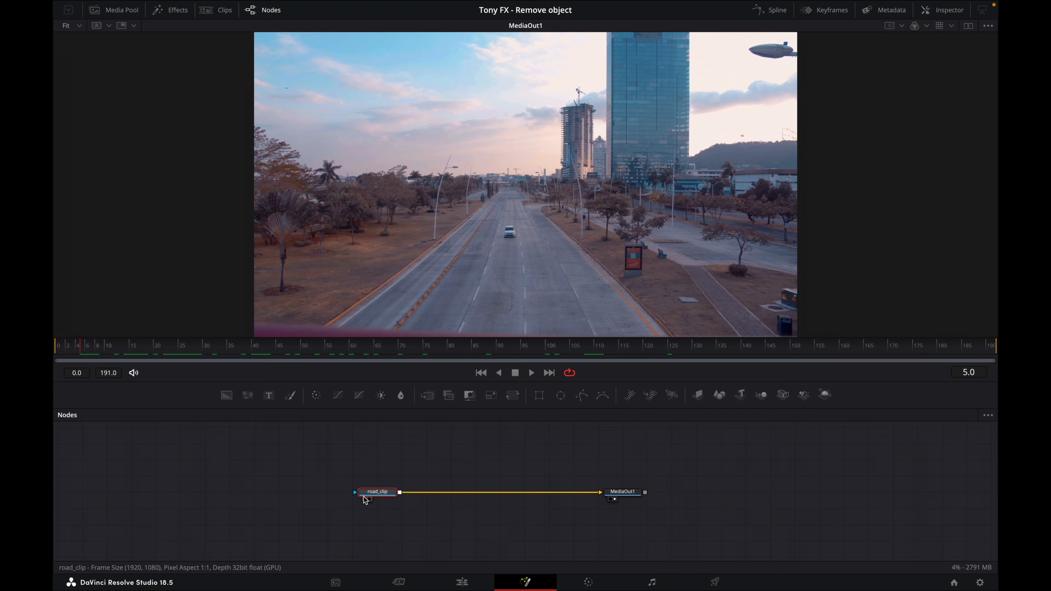
click(430, 457)
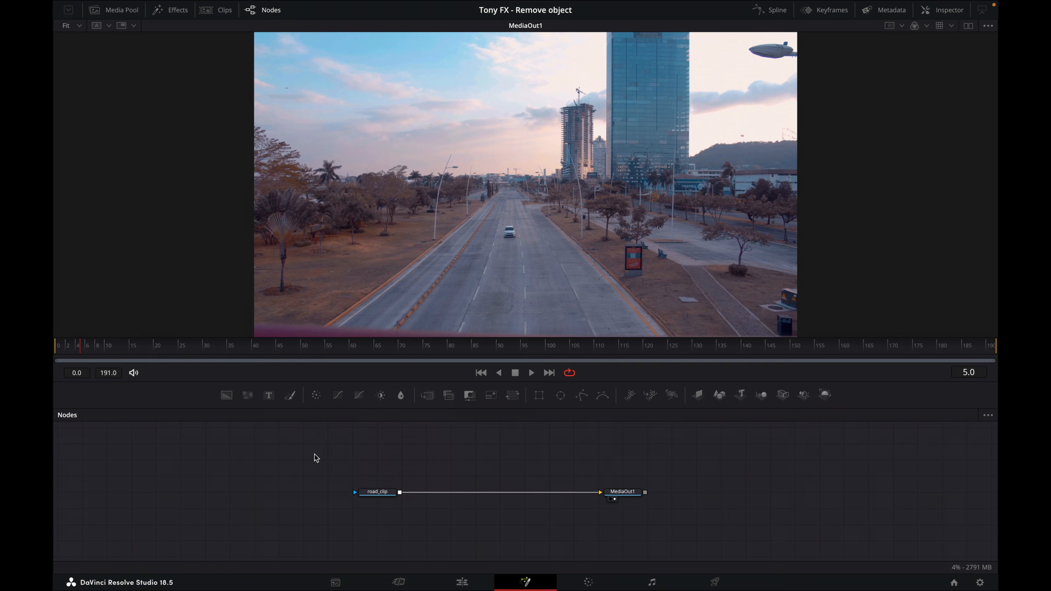
key(shift+space)
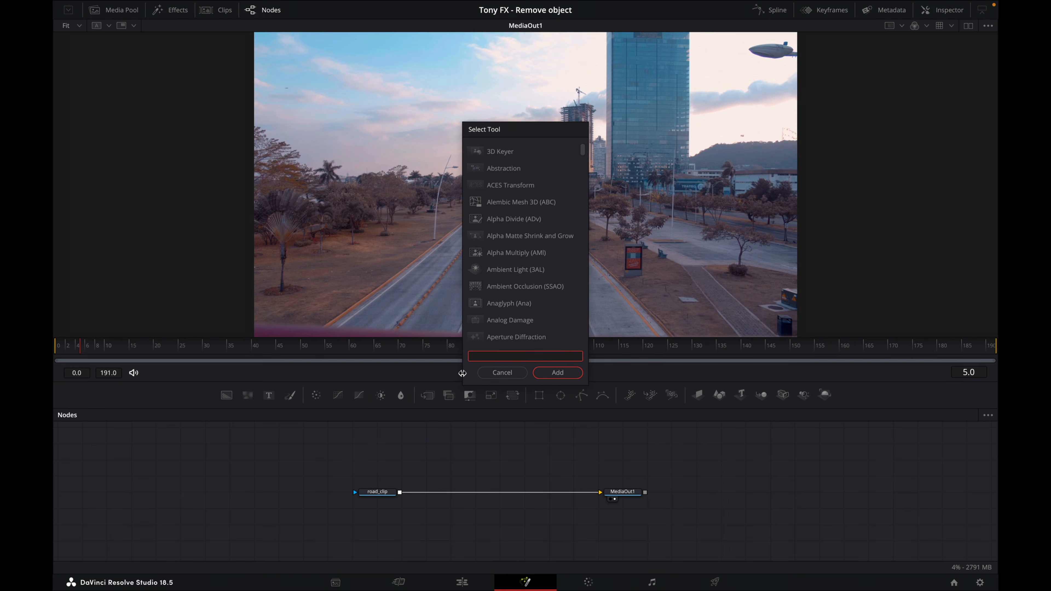
text(time)
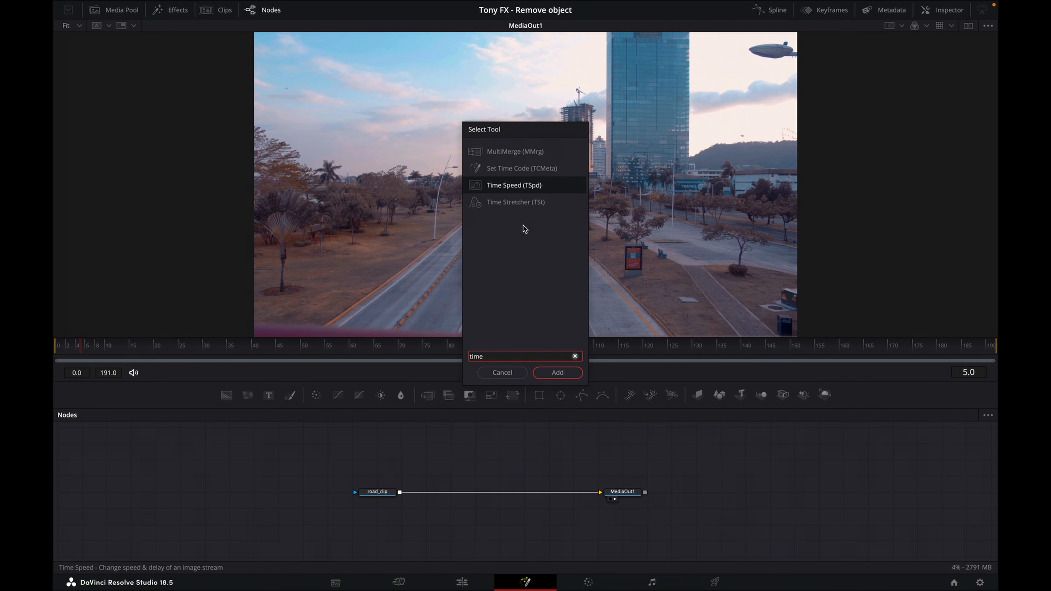
click(534, 203)
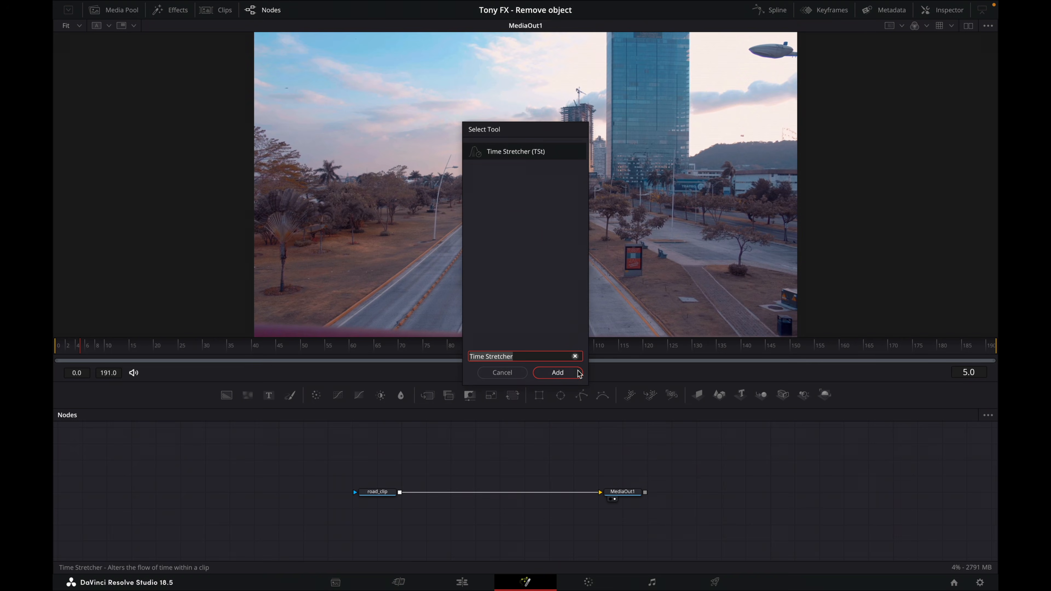
click(557, 372)
Remove the Time Stretcher's Source Time keyframe in the Inspector, leaving it at 0.0, and return to frame 0.
drag(83, 352, 54, 354)
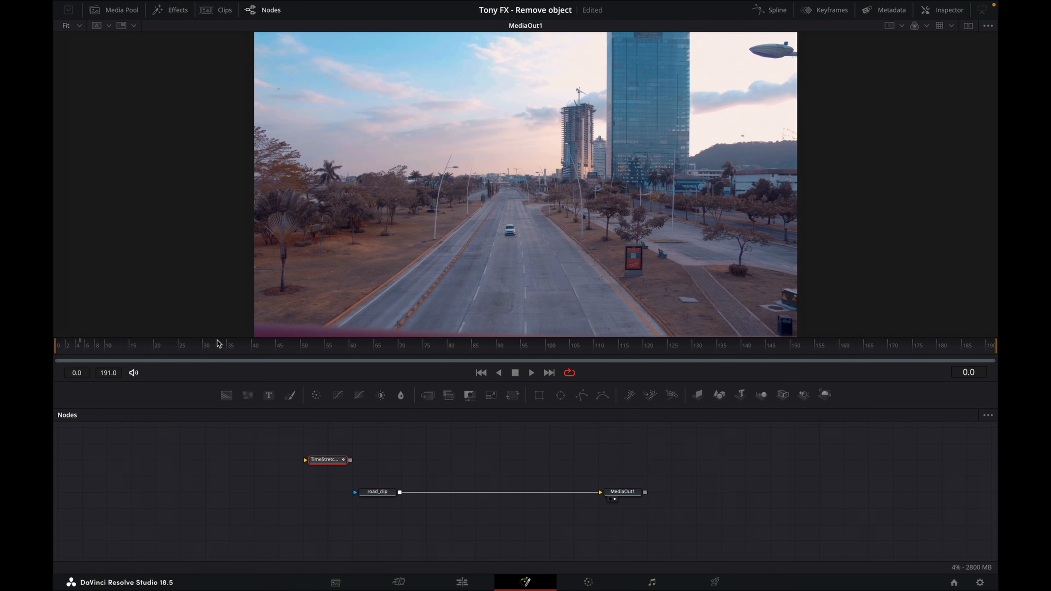
click(82, 347)
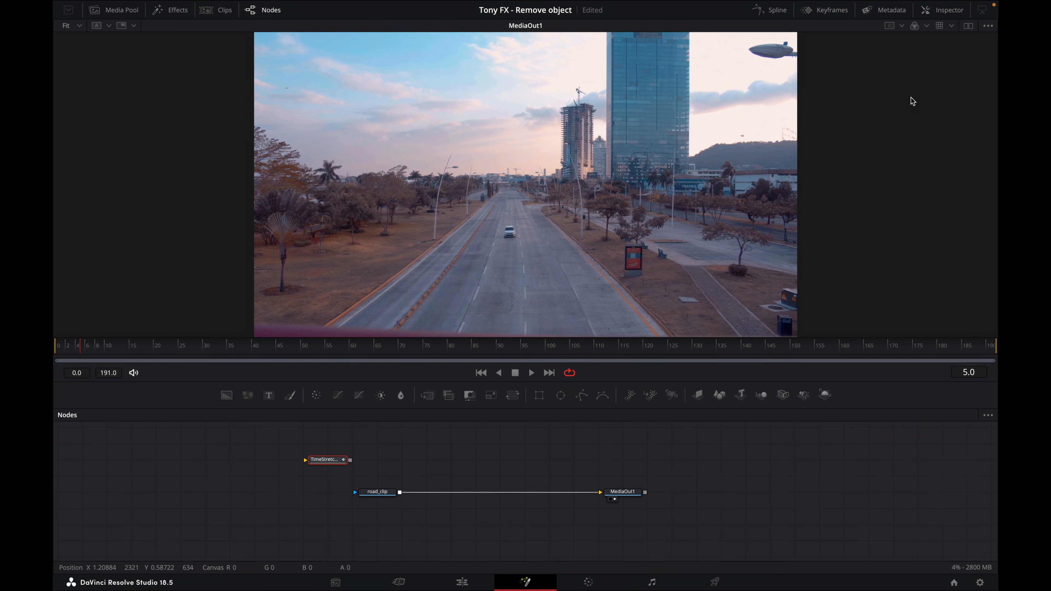
click(940, 10)
click(979, 107)
click(57, 355)
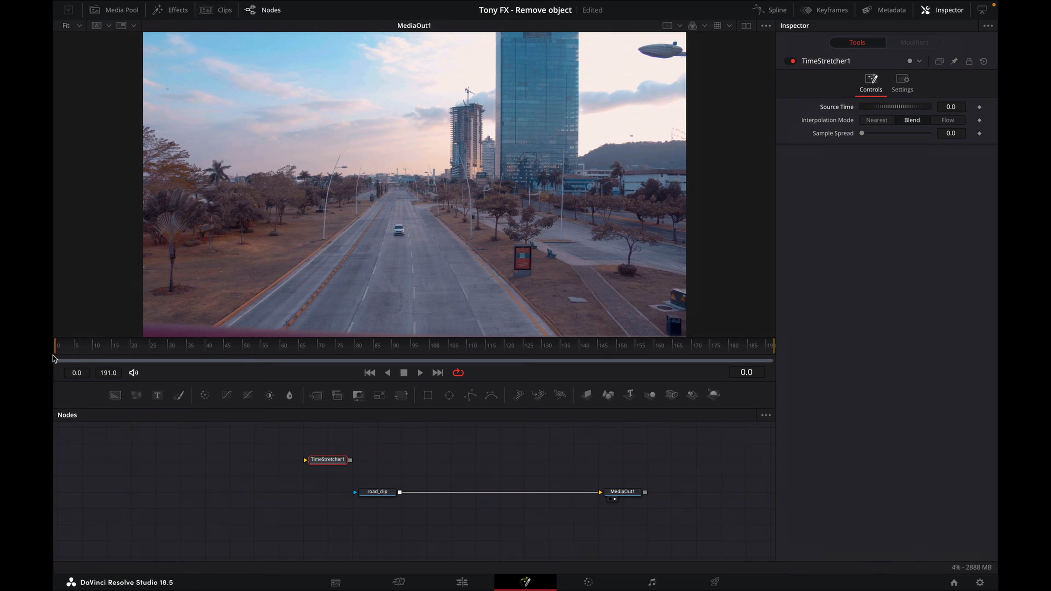
Place the Time Stretcher node above the main node line and feed it from the road_clip output.
drag(328, 459, 378, 443)
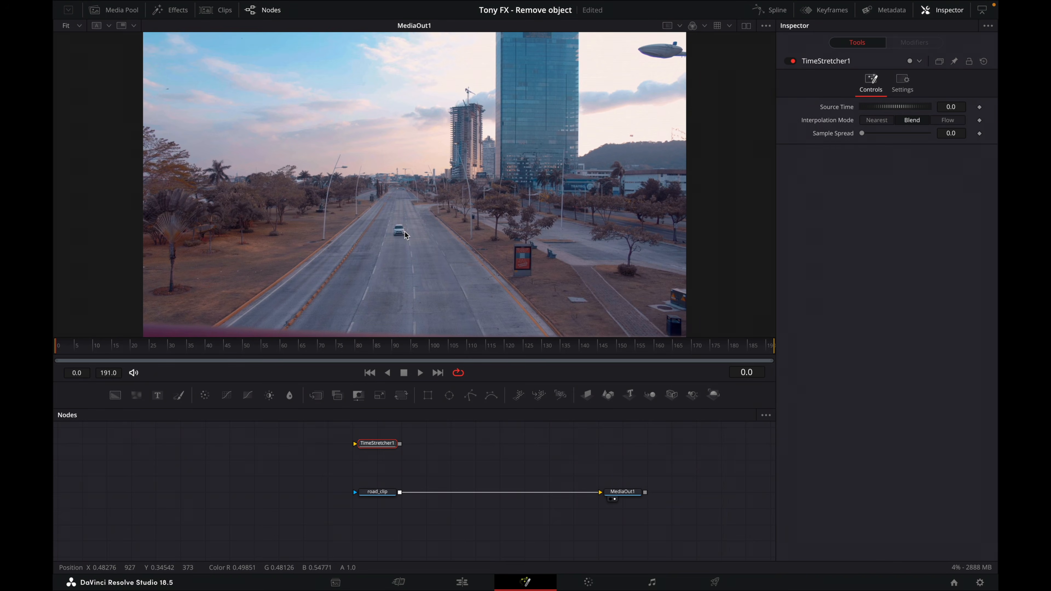
drag(368, 449, 429, 442)
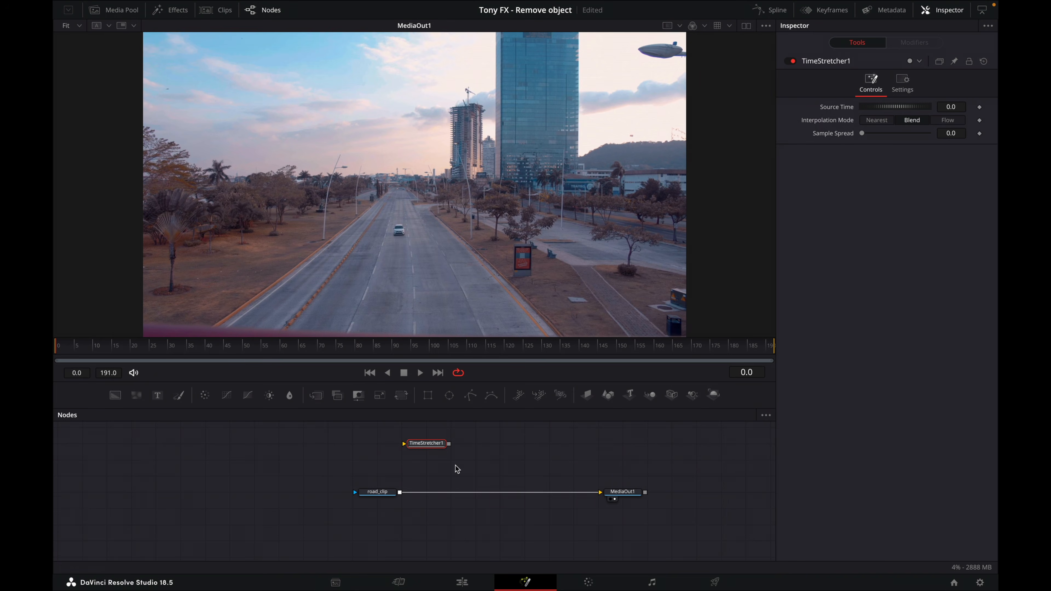
drag(399, 493, 403, 443)
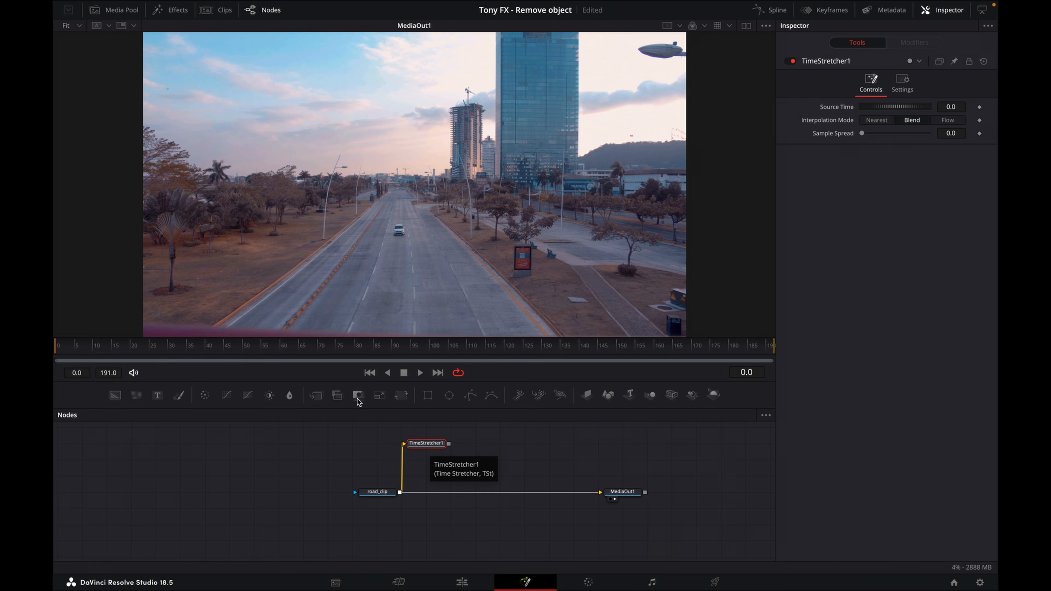
Add a Paint node after the Time Stretcher and show its output in the viewer.
click(181, 395)
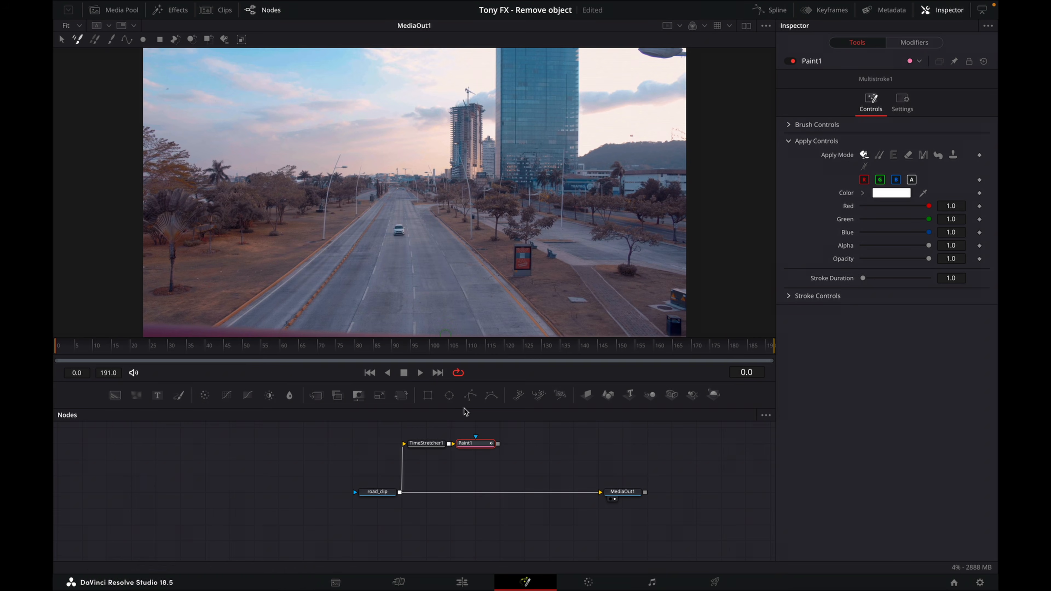
drag(476, 444, 453, 290)
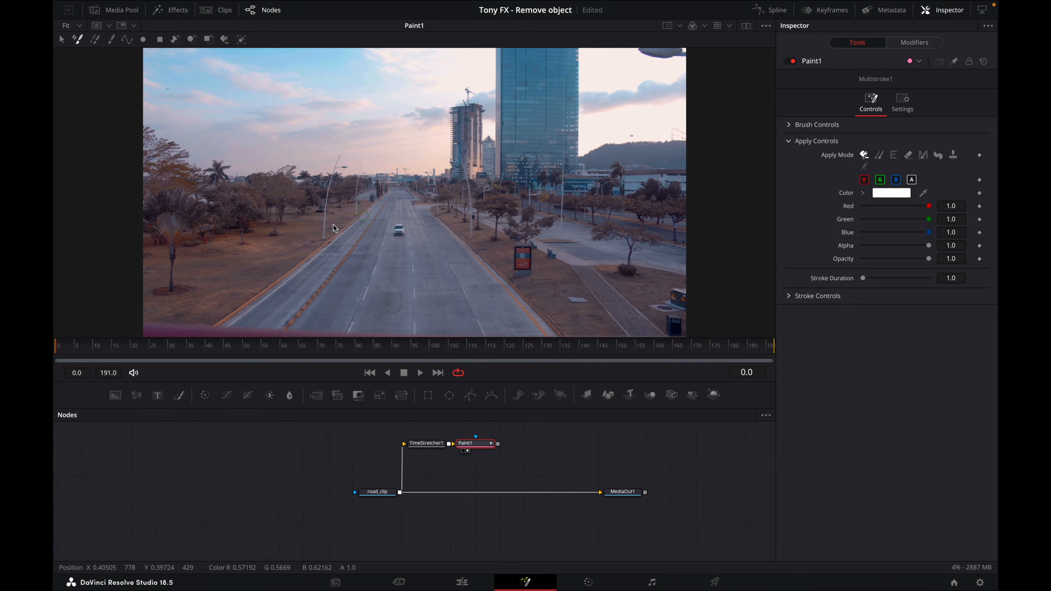
Choose the Stroke tool for the Paint node and set its apply mode to Clone.
scroll(411, 249, up, 3)
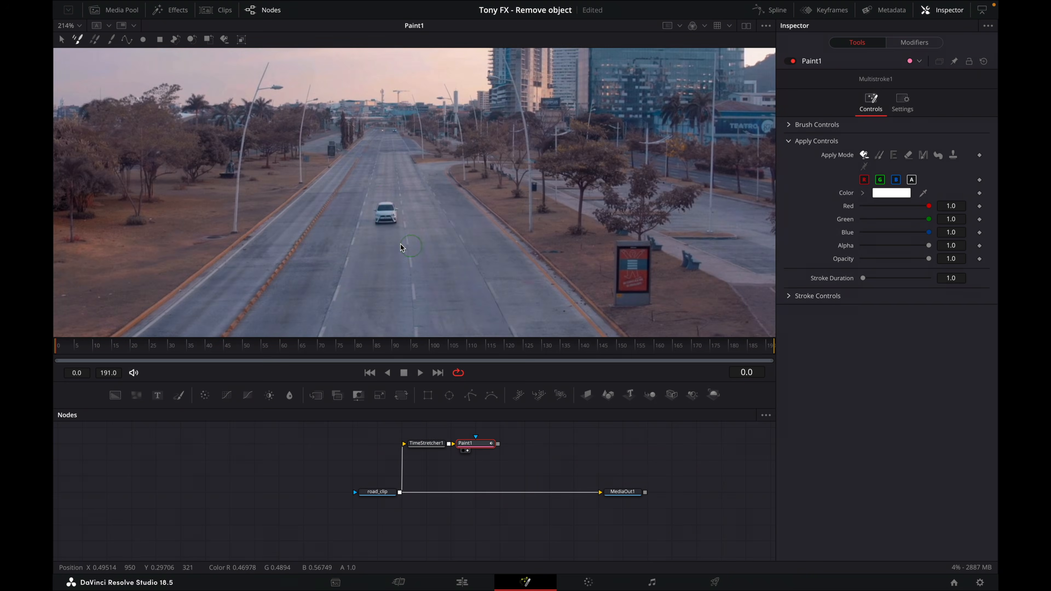
scroll(405, 236, up, 2)
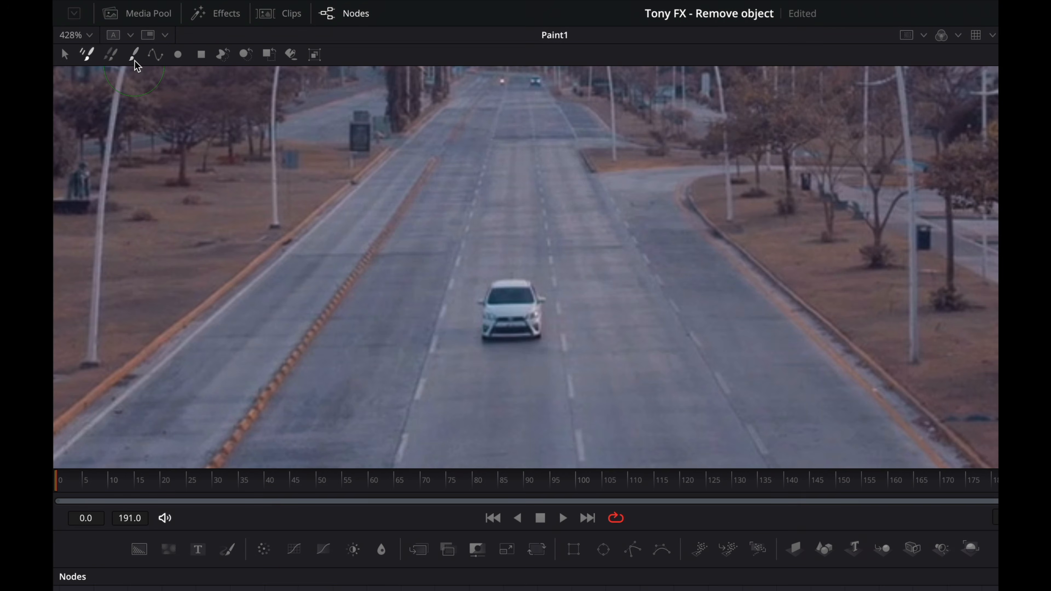
click(134, 61)
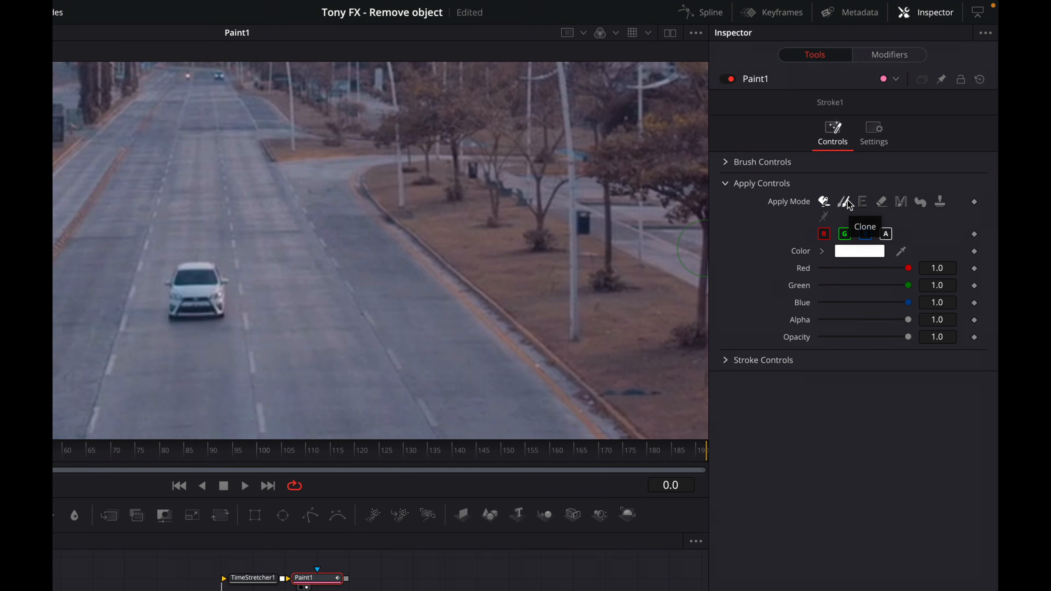
click(845, 202)
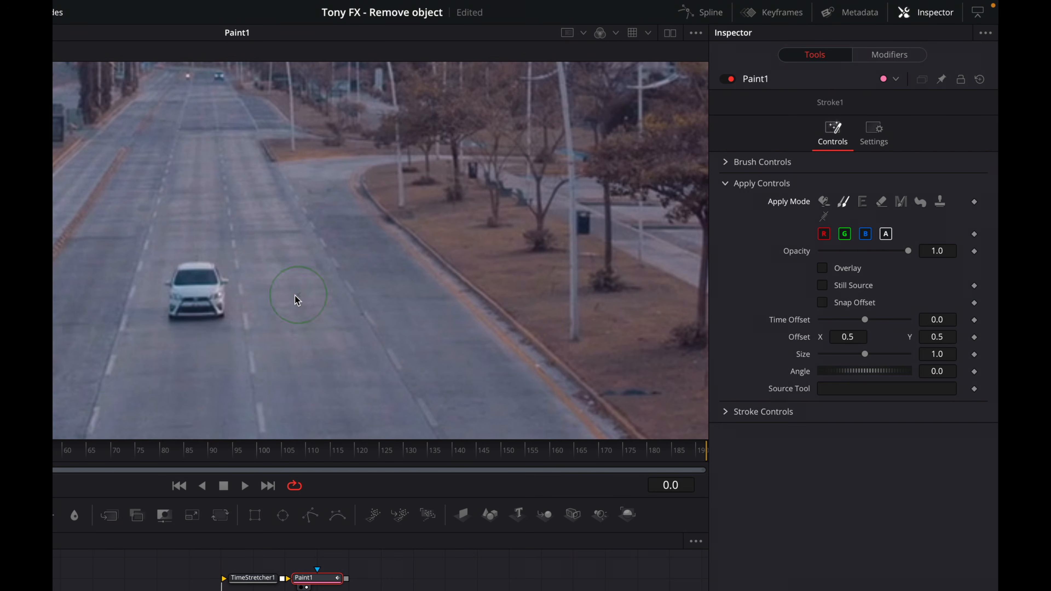
Reduce the clone stroke's brush size to 0.0102.
click(725, 162)
click(936, 215)
text(0.0131)
key(Return)
drag(936, 215, 934, 215)
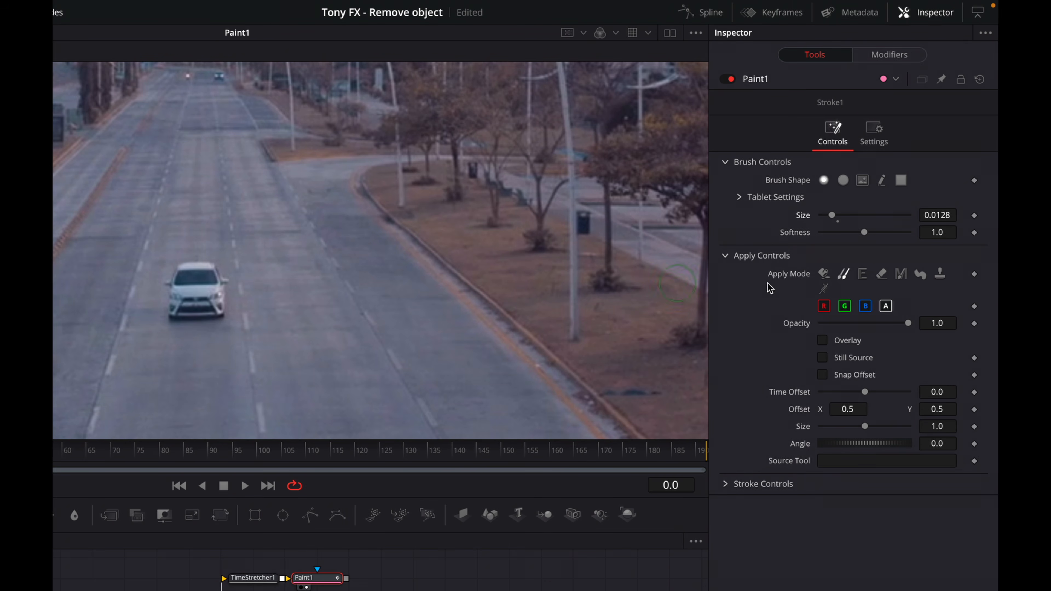
drag(832, 214, 829, 215)
Sample clean road just below the white car and clone it over the car's lower edge and wheels.
alt+click(199, 349)
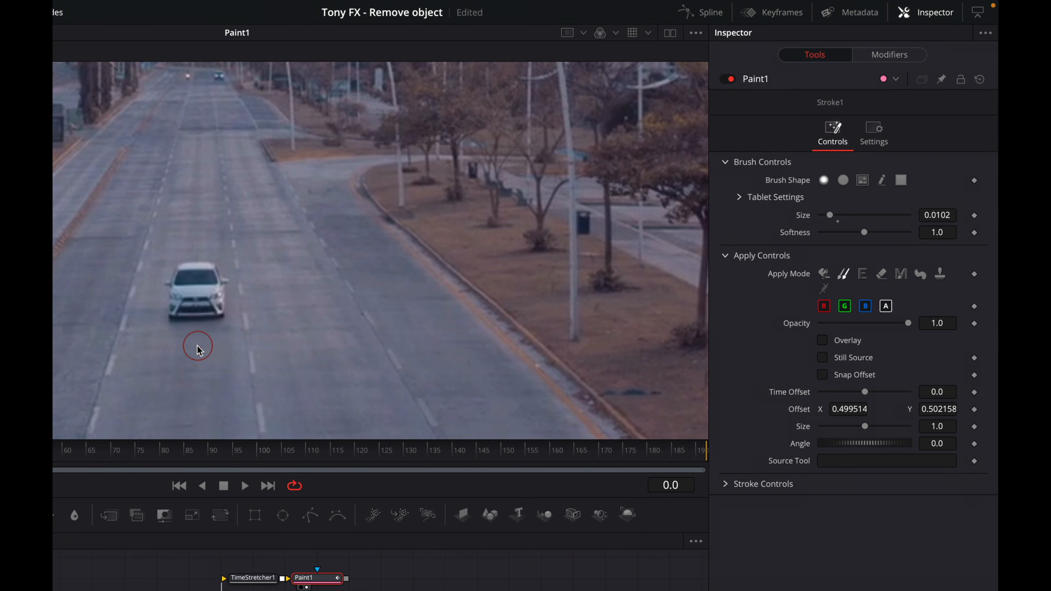
click(198, 318)
click(197, 317)
click(186, 317)
click(183, 316)
click(175, 318)
click(163, 317)
click(213, 315)
click(220, 315)
click(219, 316)
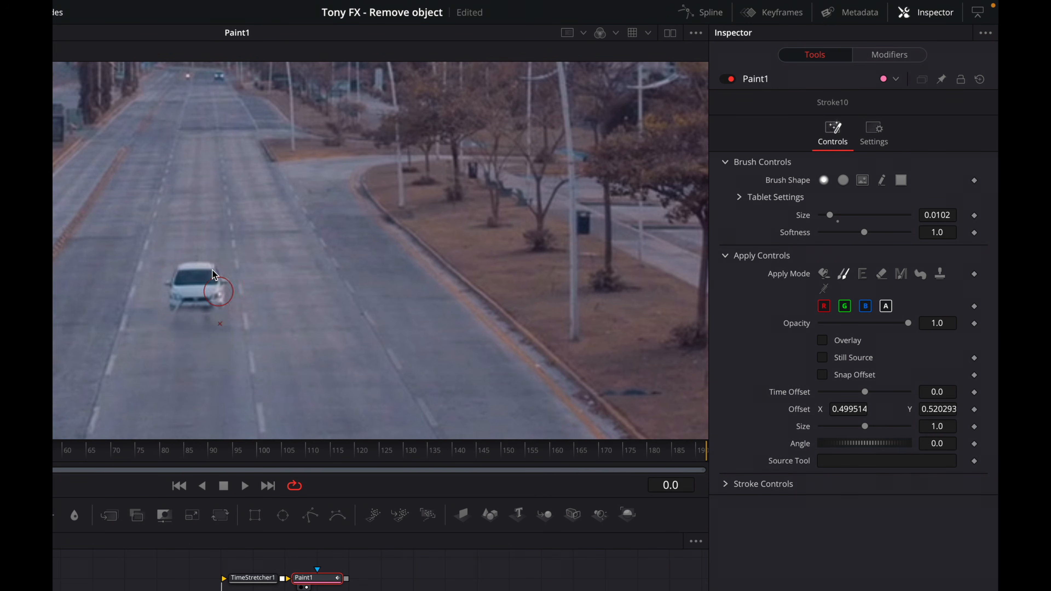
Sample clean road above the car and clone it over the roof, windshield and upper sides.
alt+click(193, 216)
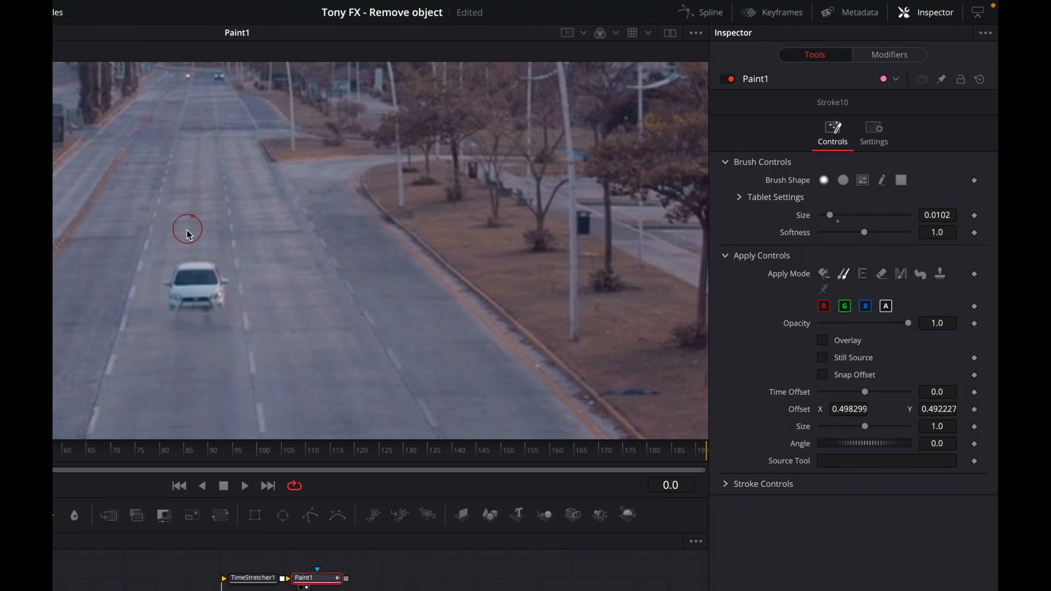
click(189, 256)
click(189, 263)
click(189, 265)
click(197, 267)
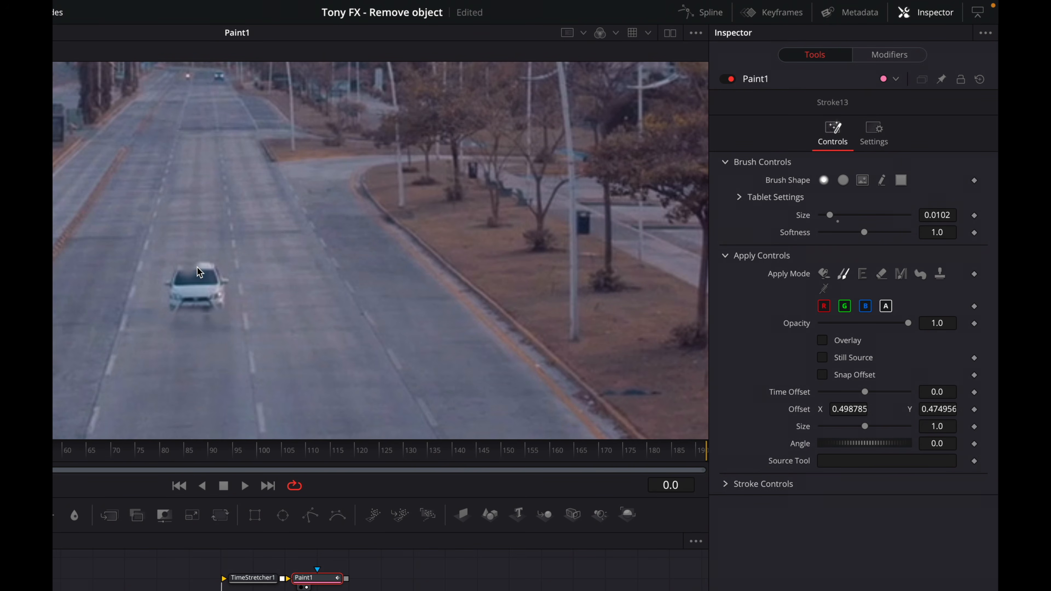
click(215, 268)
click(215, 273)
click(182, 266)
click(173, 274)
click(169, 276)
click(171, 275)
click(188, 280)
click(187, 276)
click(197, 278)
click(206, 278)
click(214, 279)
click(222, 278)
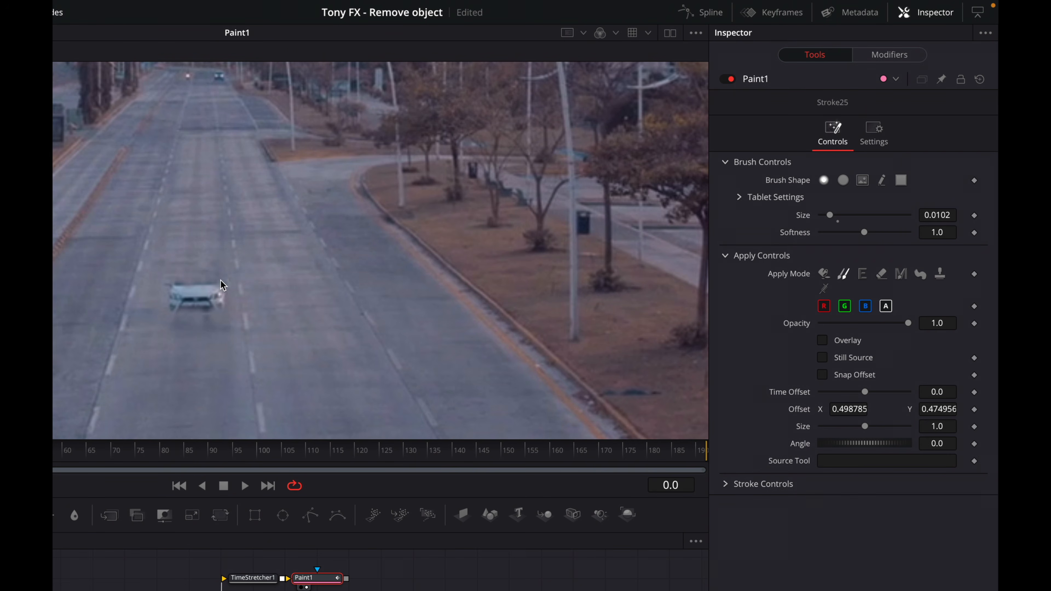
click(215, 274)
click(197, 273)
click(173, 274)
click(172, 280)
click(171, 282)
Clone road from below the car over the left part of its front end.
drag(162, 352, 173, 315)
click(170, 309)
click(174, 304)
click(176, 302)
click(176, 302)
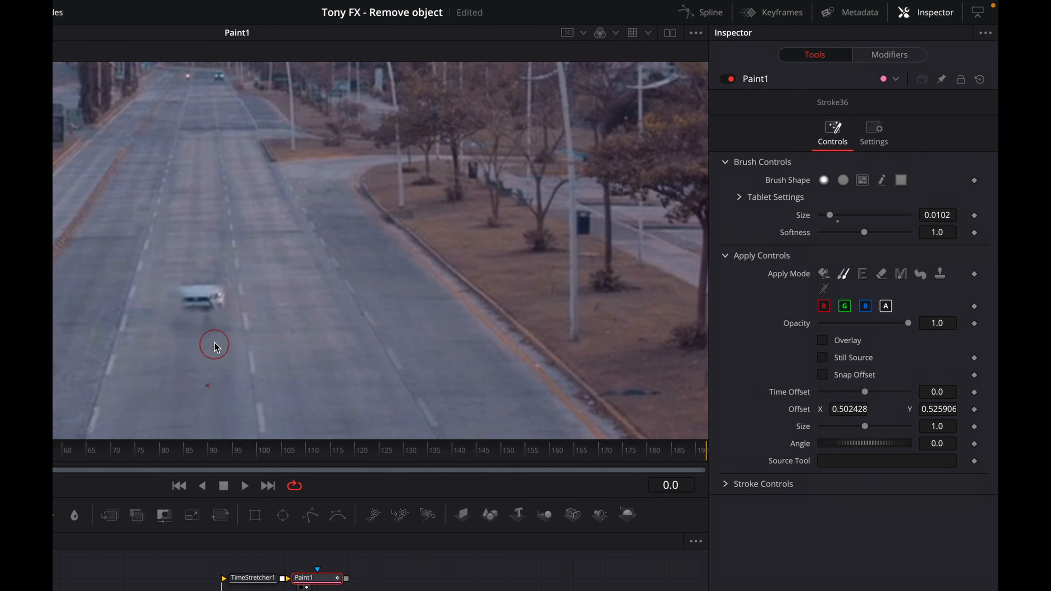
Clone nearby road over the rest of the car's front end and the dark shadow beneath it.
alt+click(217, 335)
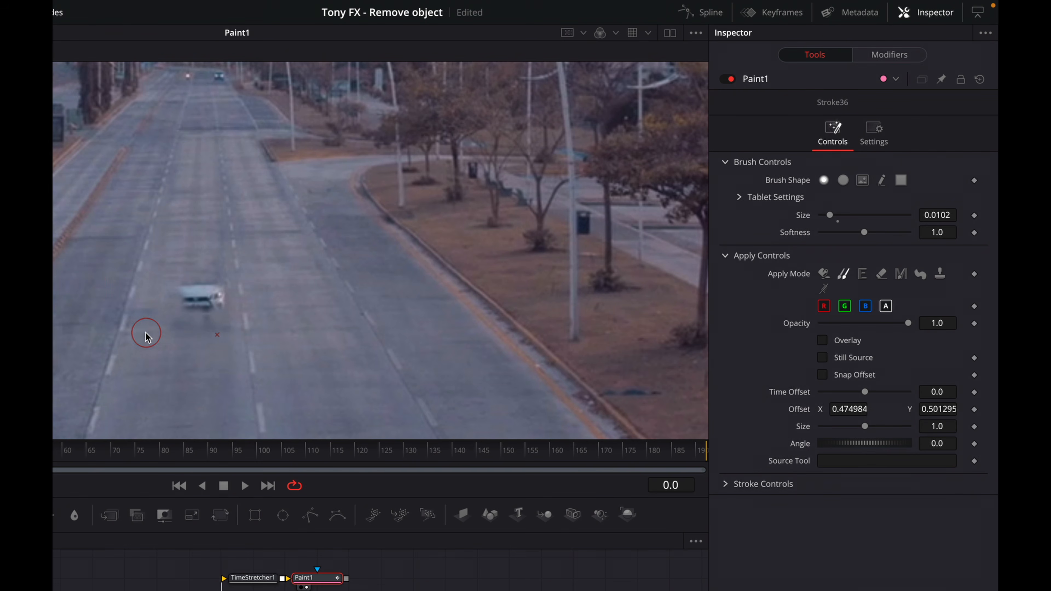
mouse_move(217, 298)
mouse_down()
mouse_move(218, 288)
mouse_move(185, 308)
mouse_up()
alt+click(189, 226)
drag(182, 284, 208, 291)
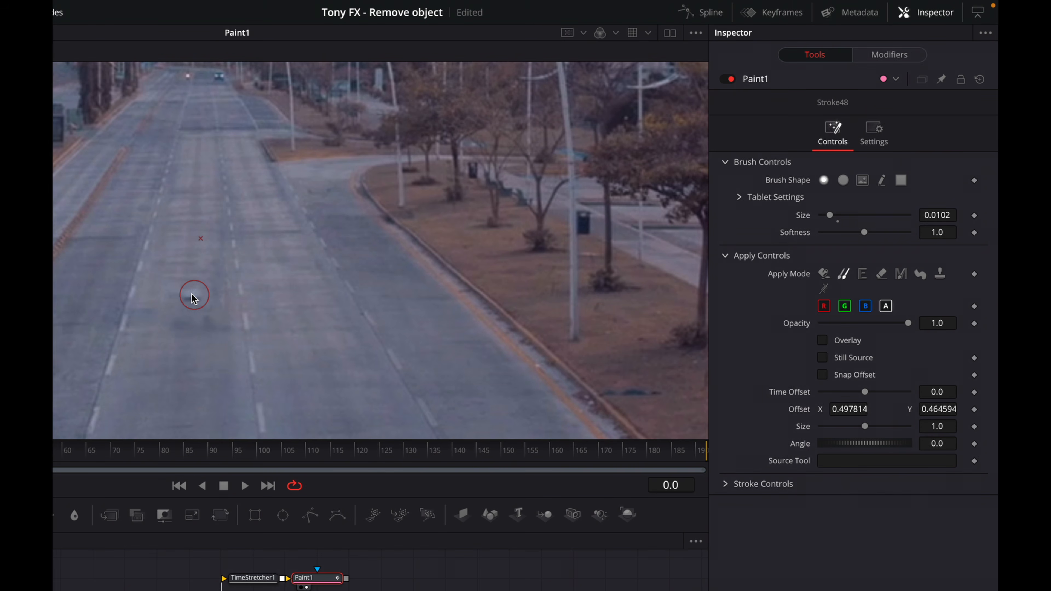
alt+click(176, 367)
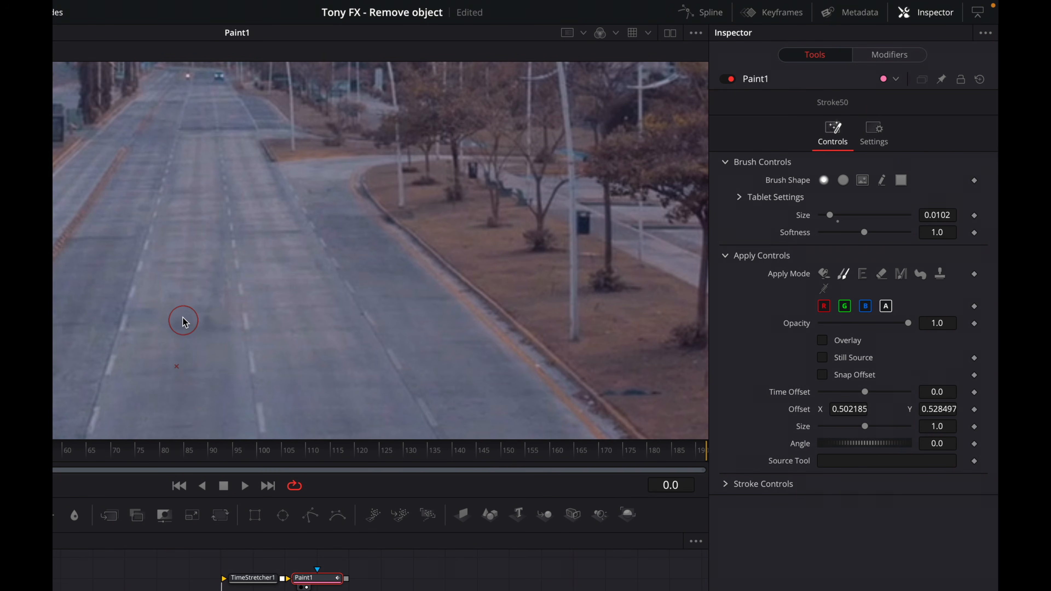
Clone clean road over the remaining dark traces between the lane markings where the car was.
drag(180, 299, 199, 298)
click(206, 297)
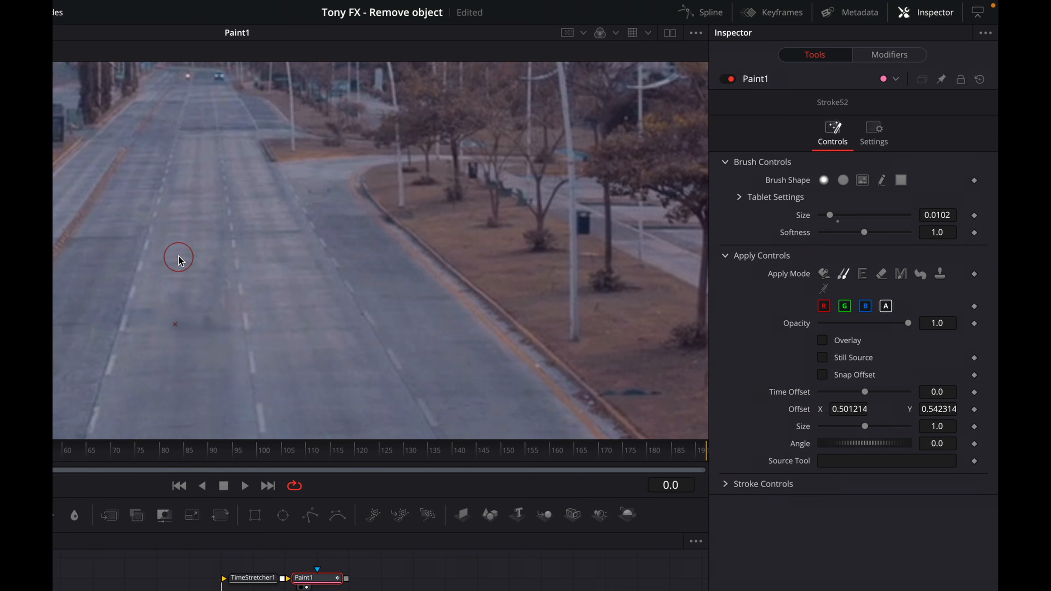
scroll(180, 258, down, 5)
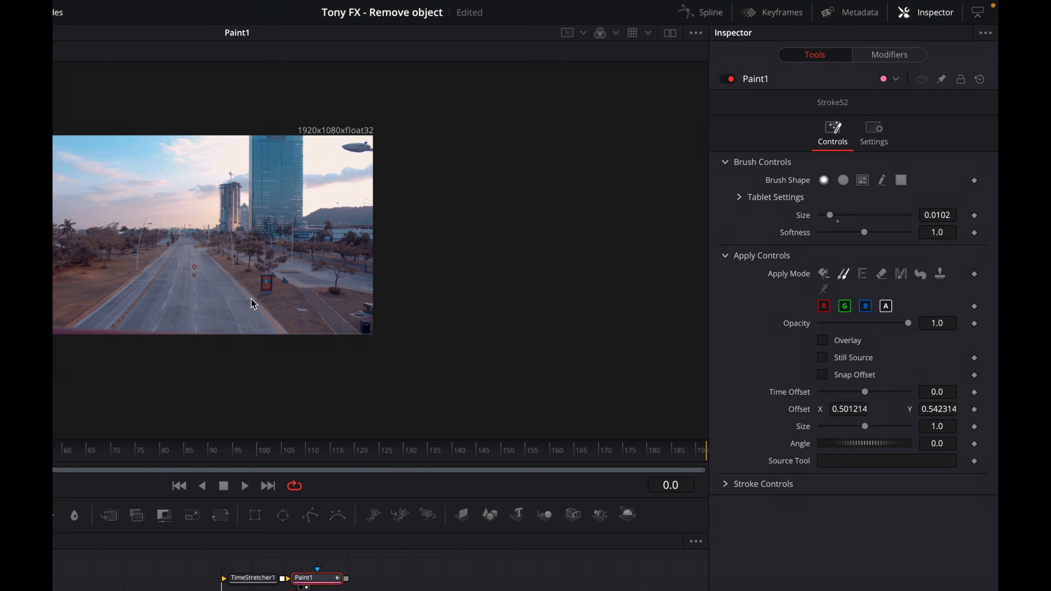
key(ctrl+f)
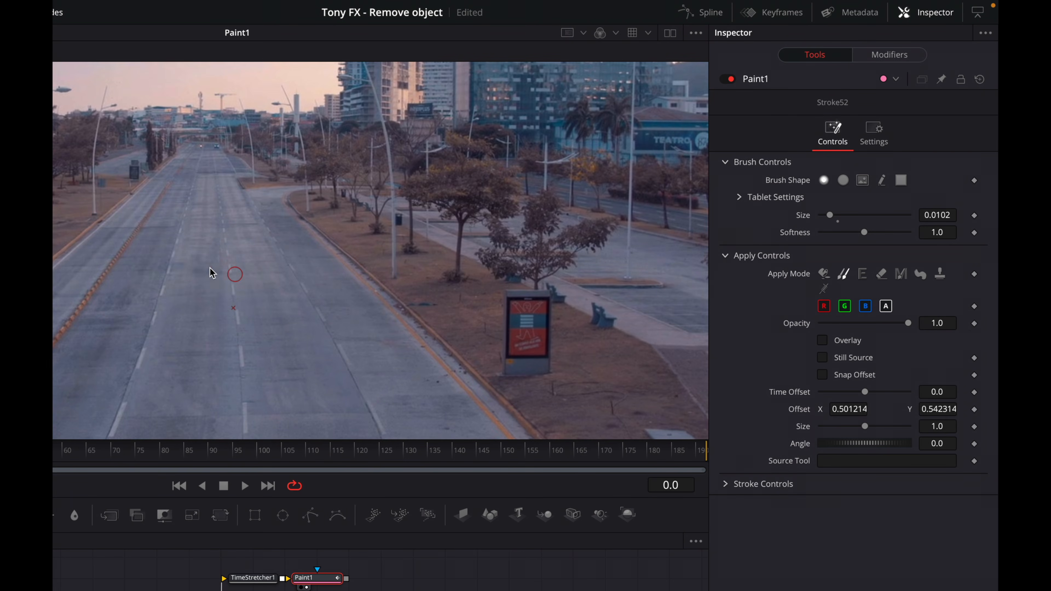
Sample road just below the leftover smudges, clone it over them, and save the project.
scroll(195, 265, up, 3)
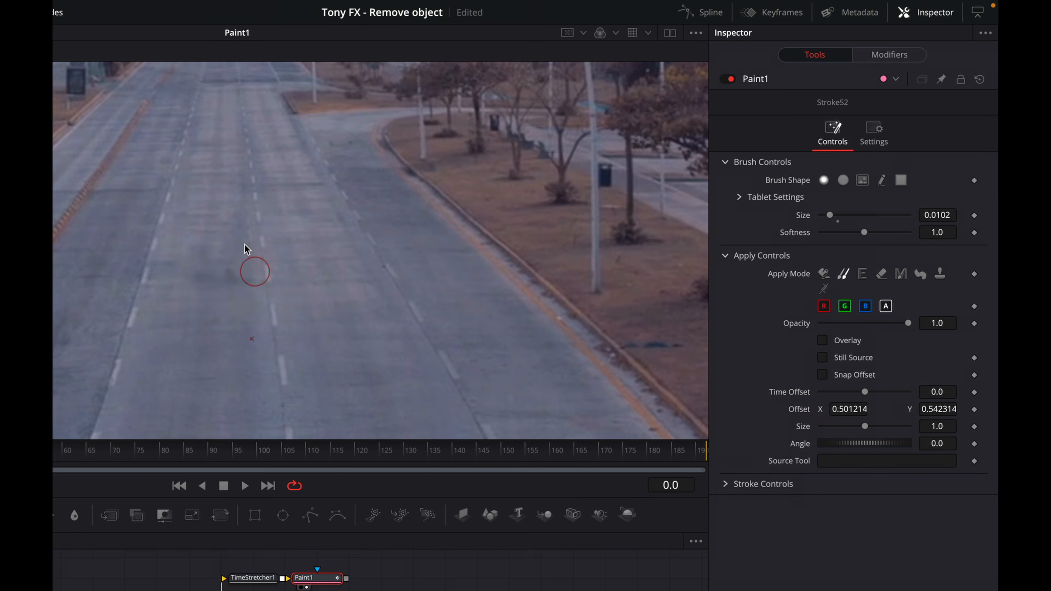
alt+click(225, 312)
click(227, 278)
click(230, 288)
alt+click(201, 307)
click(203, 284)
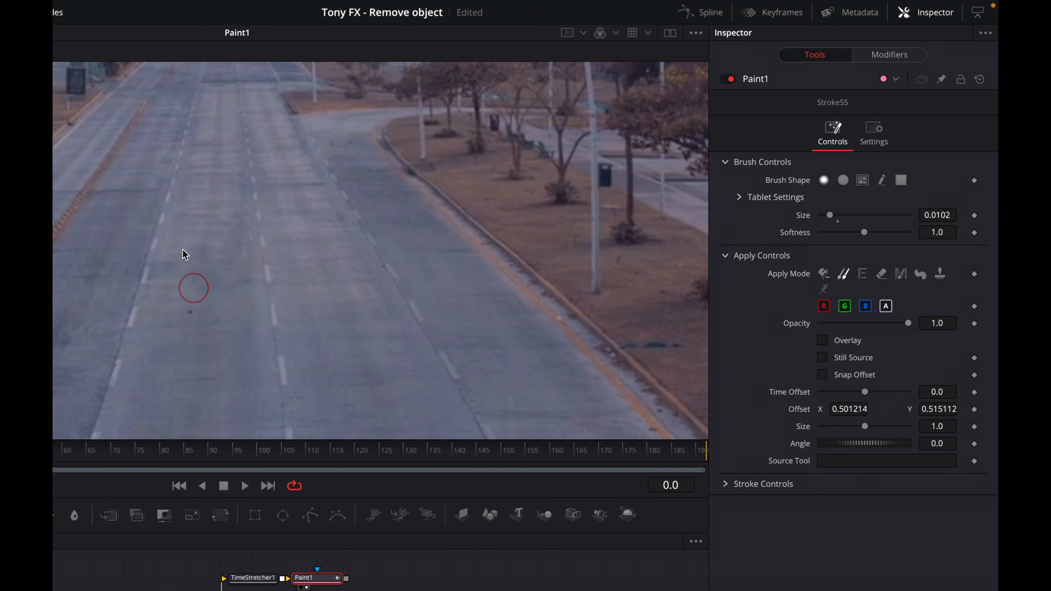
scroll(242, 289, down, 2)
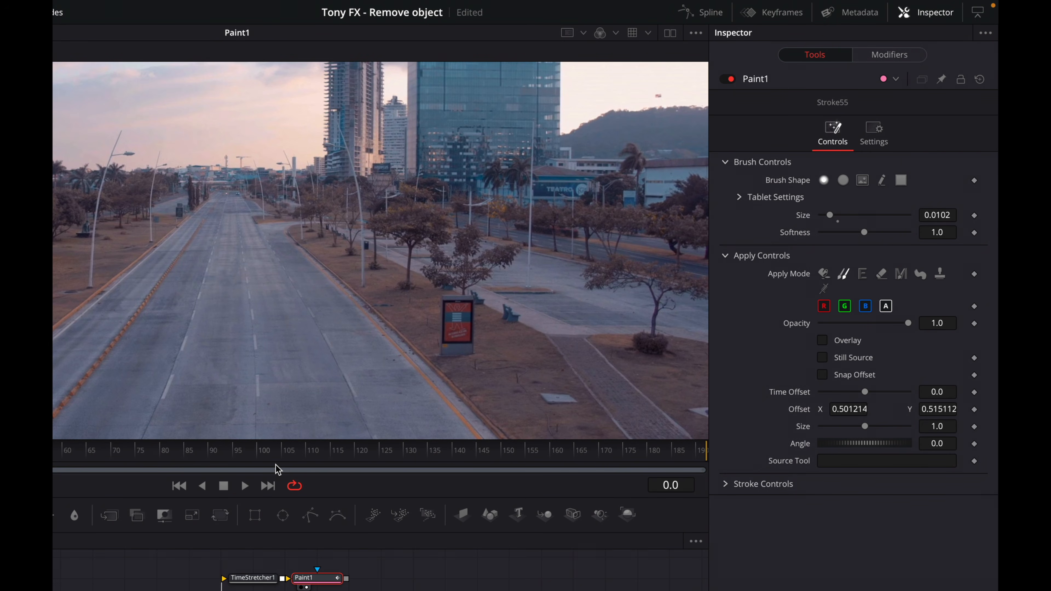
key(ctrl+s)
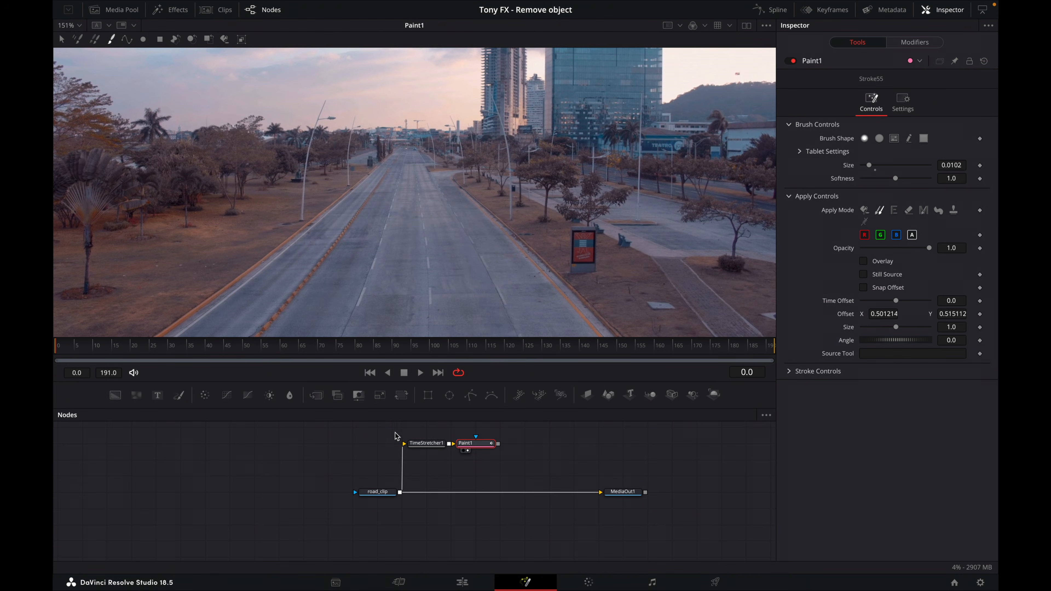
Group the TimeStretcher1 and Paint1 nodes together.
drag(402, 430, 485, 454)
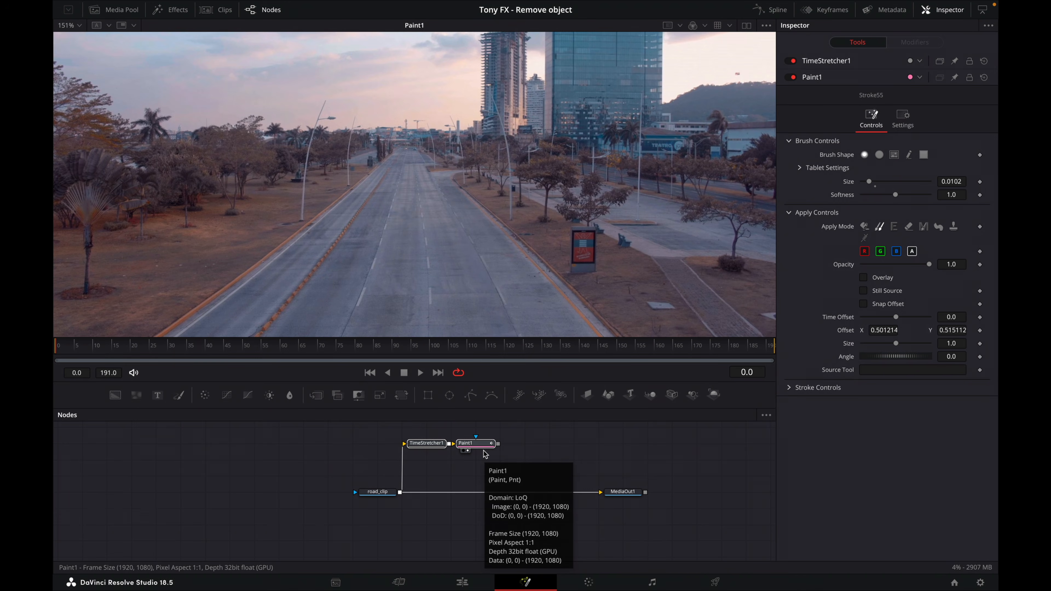
right_click(485, 448)
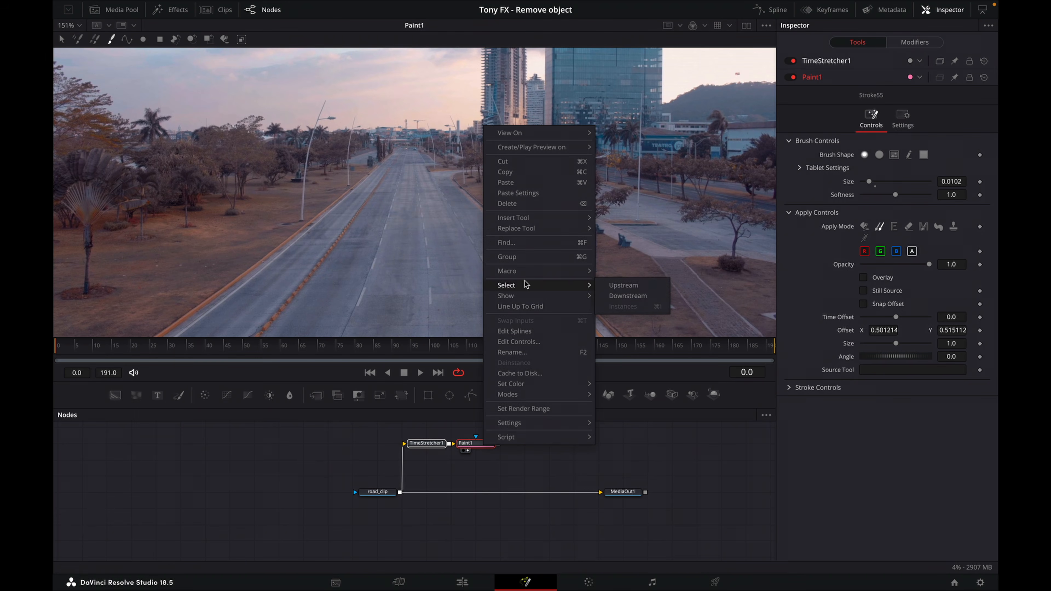
click(521, 257)
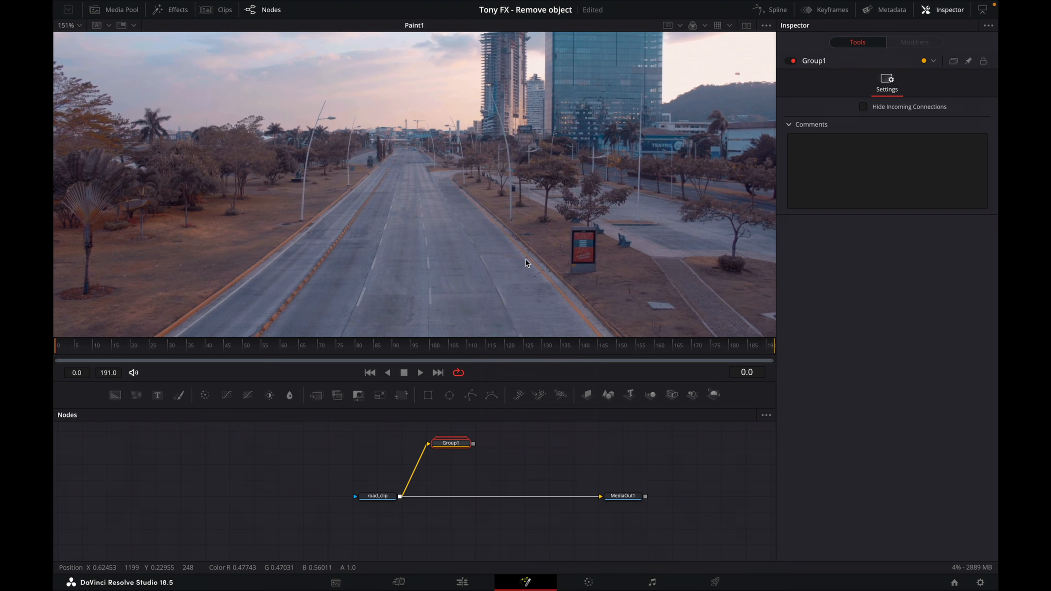
Rename the new group node as cleanplate.
right_click(466, 443)
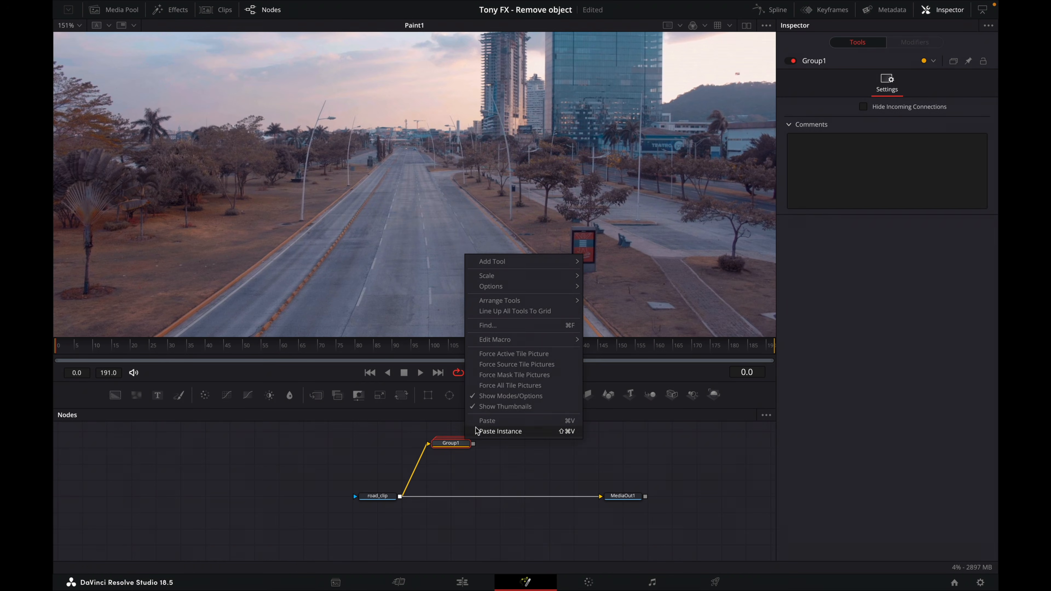
right_click(456, 446)
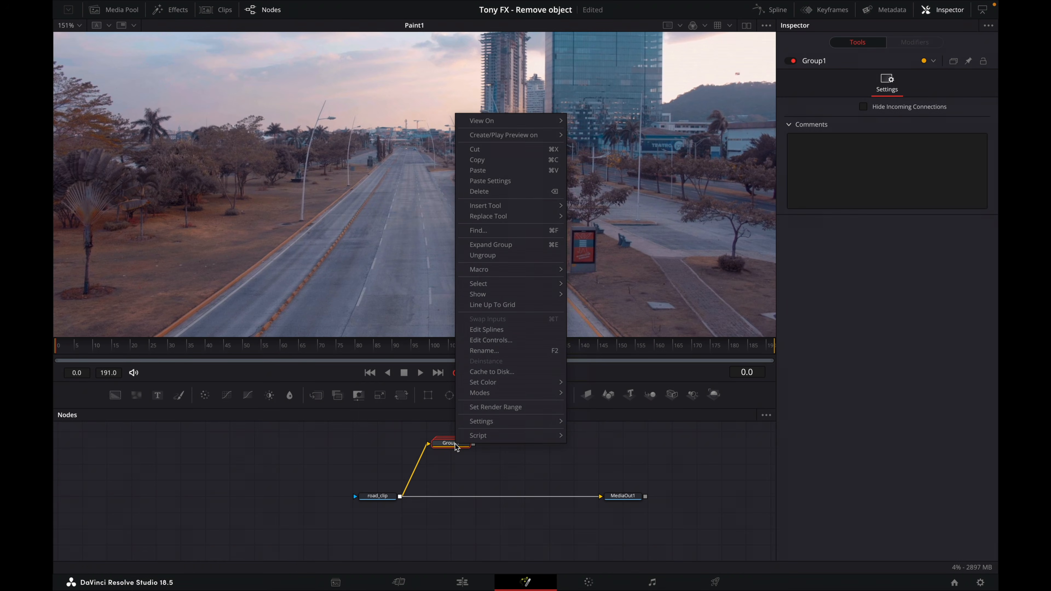
click(502, 355)
text(cleanplate)
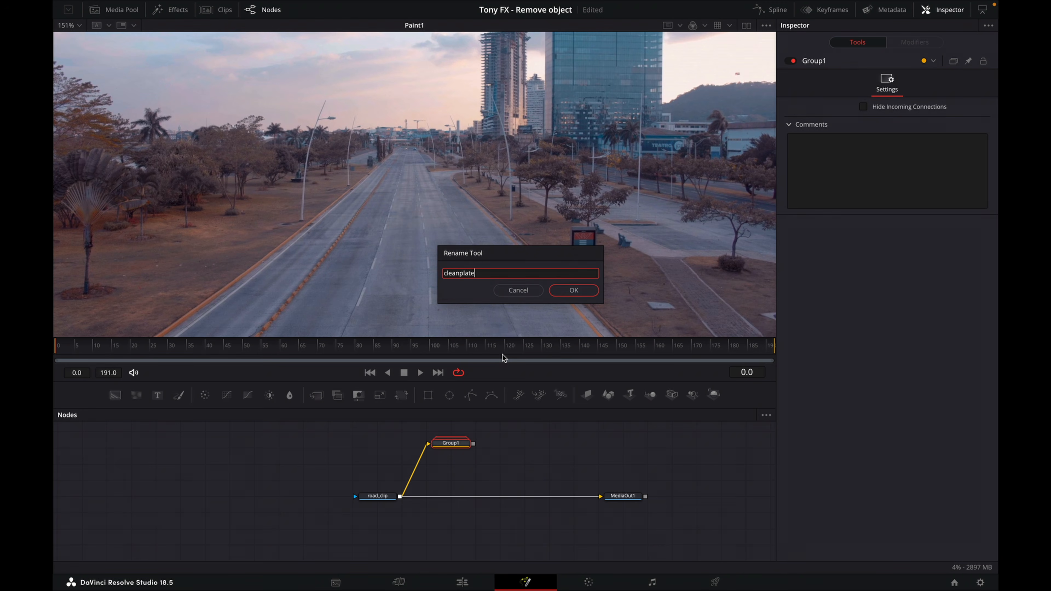
click(574, 290)
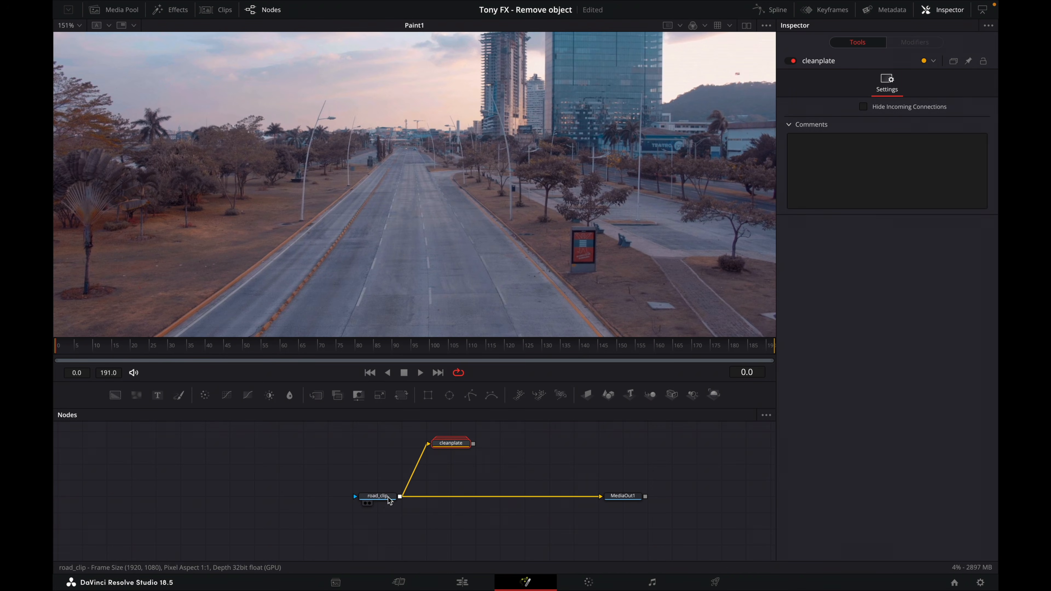
Disconnect the cleanplate group's input from road_clip and save the project.
click(378, 496)
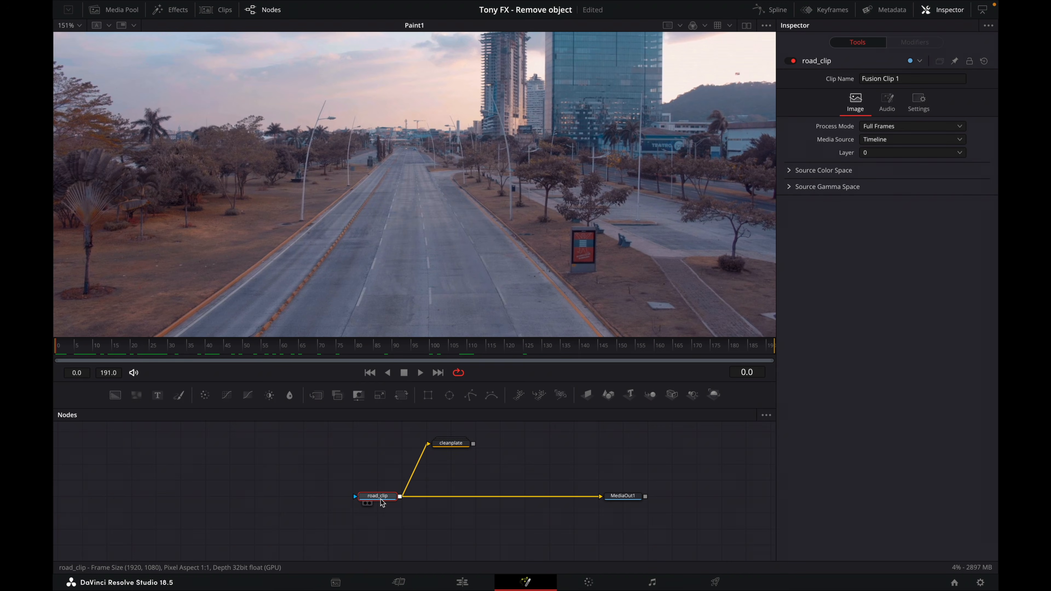
drag(427, 446, 411, 457)
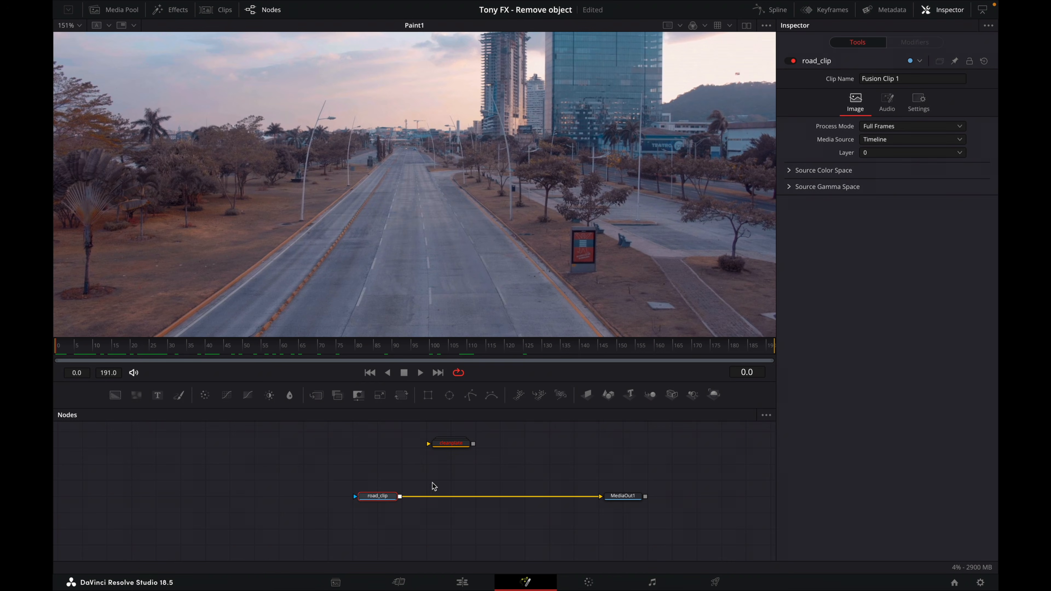
key(ctrl+s)
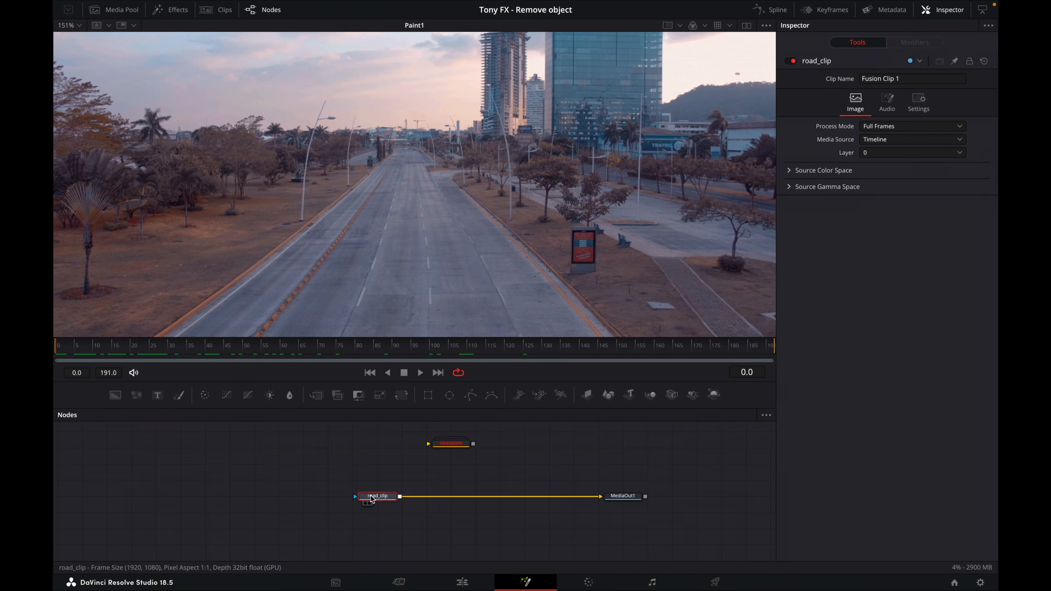
Insert a Tracker node between road_clip and MediaOut1, and move road_clip farther away to make room.
key(shift+space)
text(tracl)
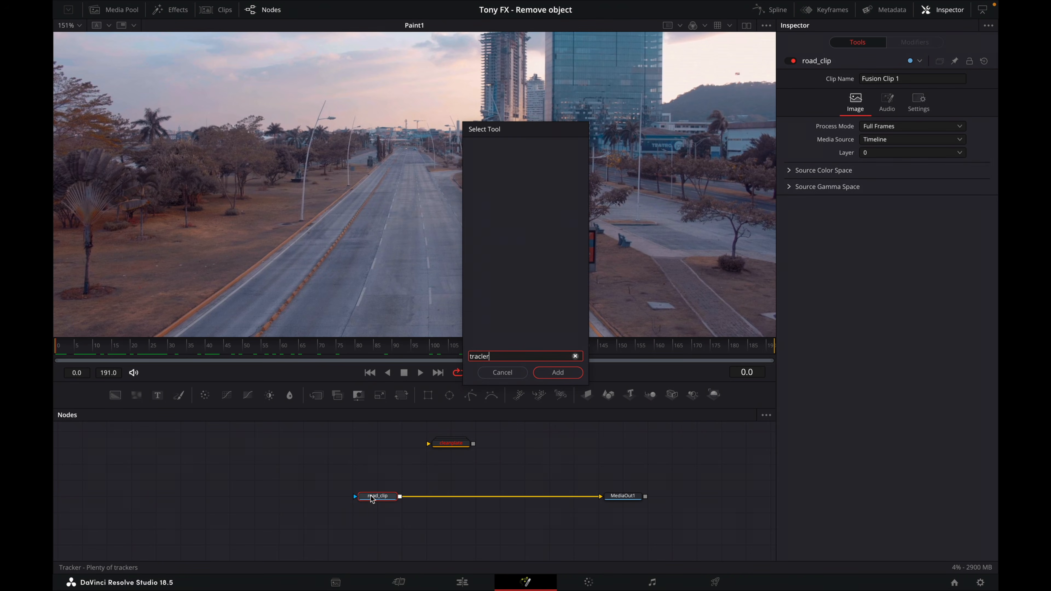
key(BackSpace)
text(ke)
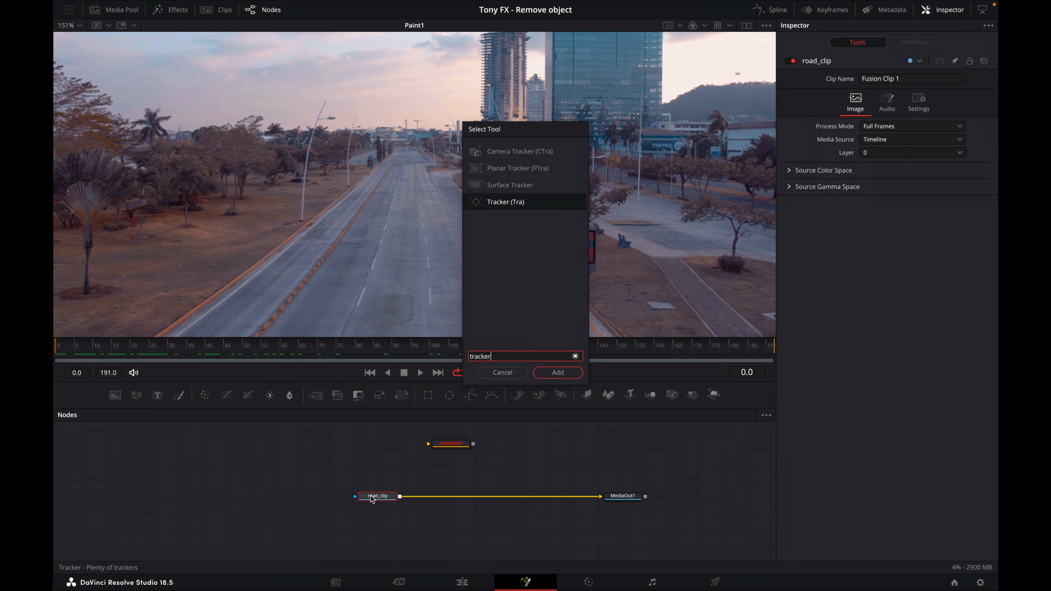
text(r)
click(540, 371)
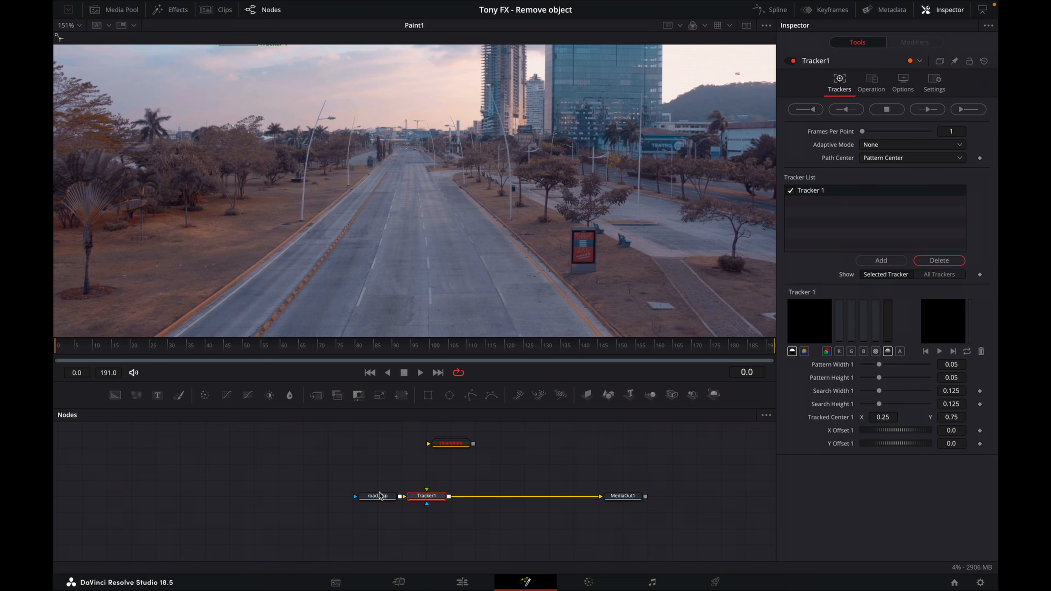
drag(379, 496, 330, 496)
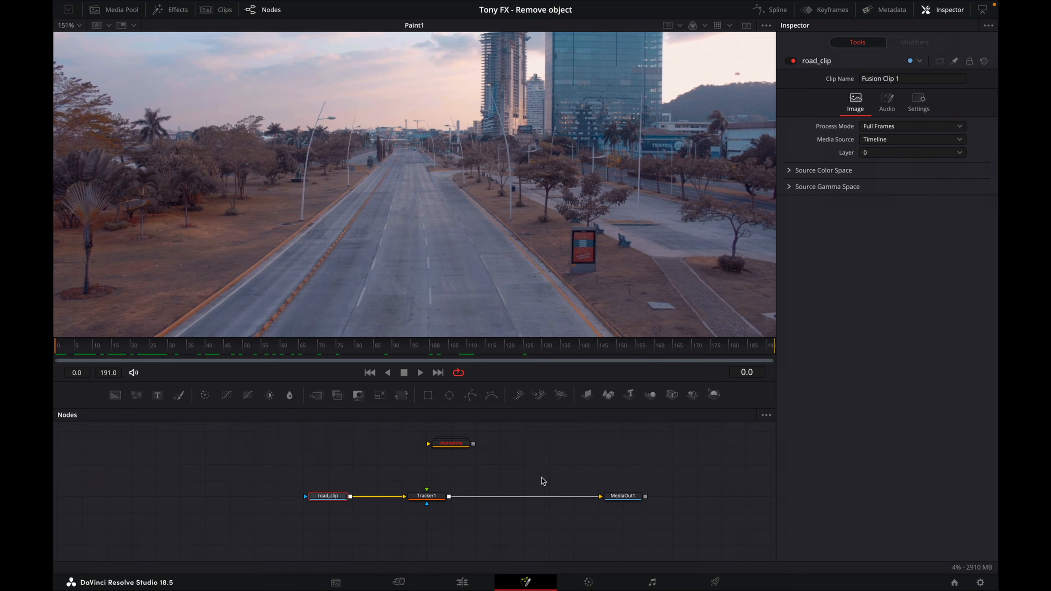
Show MediaOut1 in the viewer and place Tracker 1's pattern on the crane above the unfinished tower.
click(427, 500)
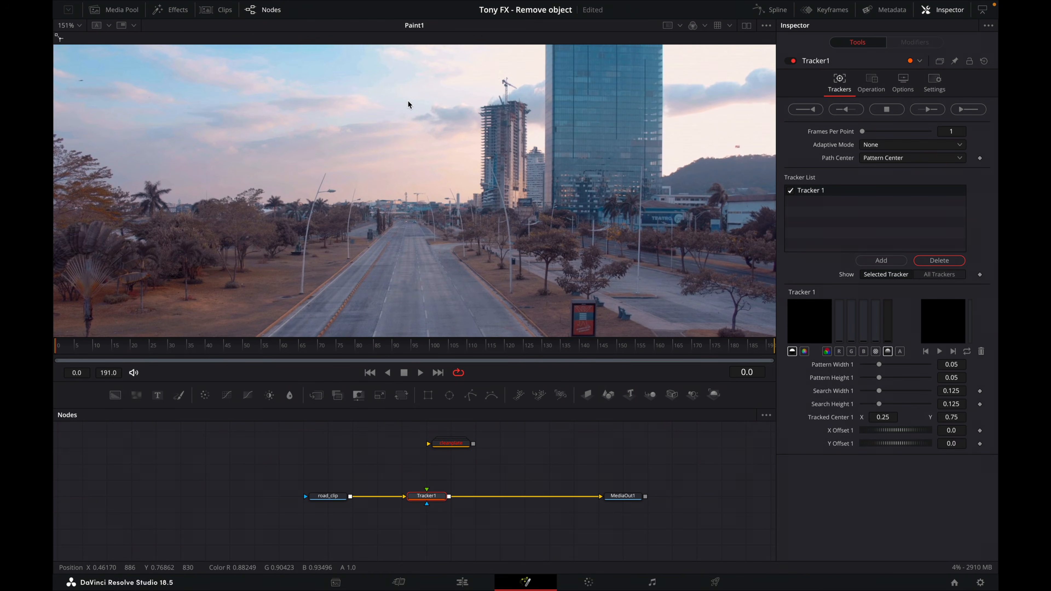
drag(410, 102, 486, 96)
click(616, 503)
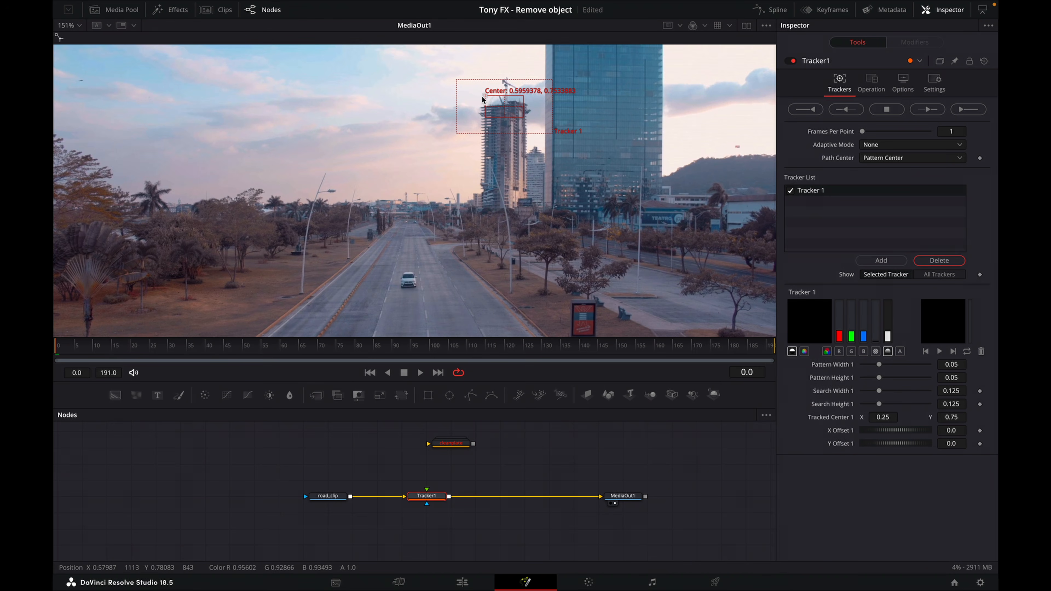
drag(483, 98, 486, 72)
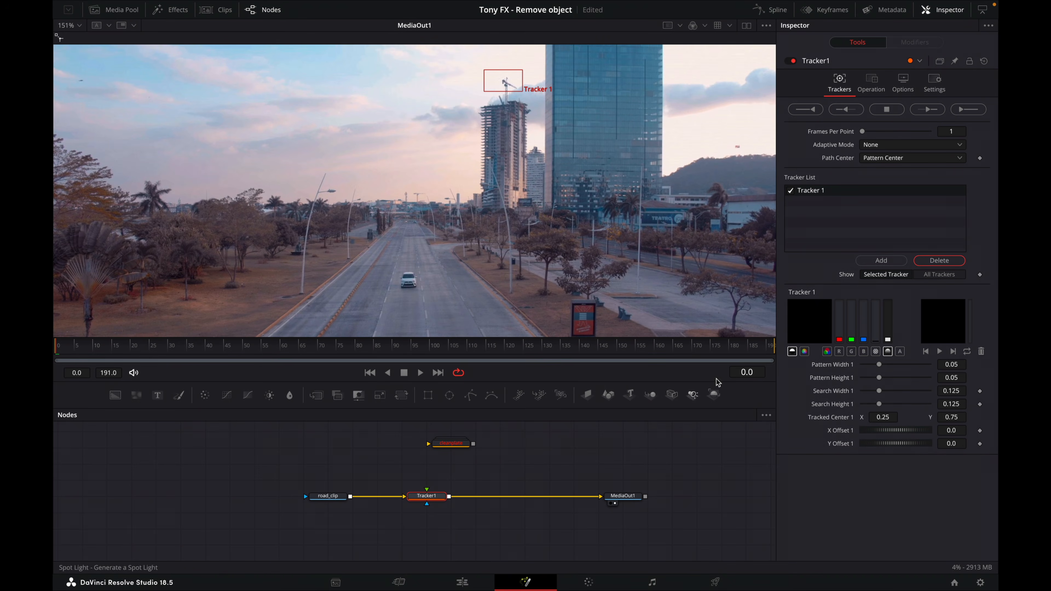
Add a second tracker and place its pattern on the pale slab in the ground beside the brick path.
click(881, 260)
drag(708, 258, 470, 255)
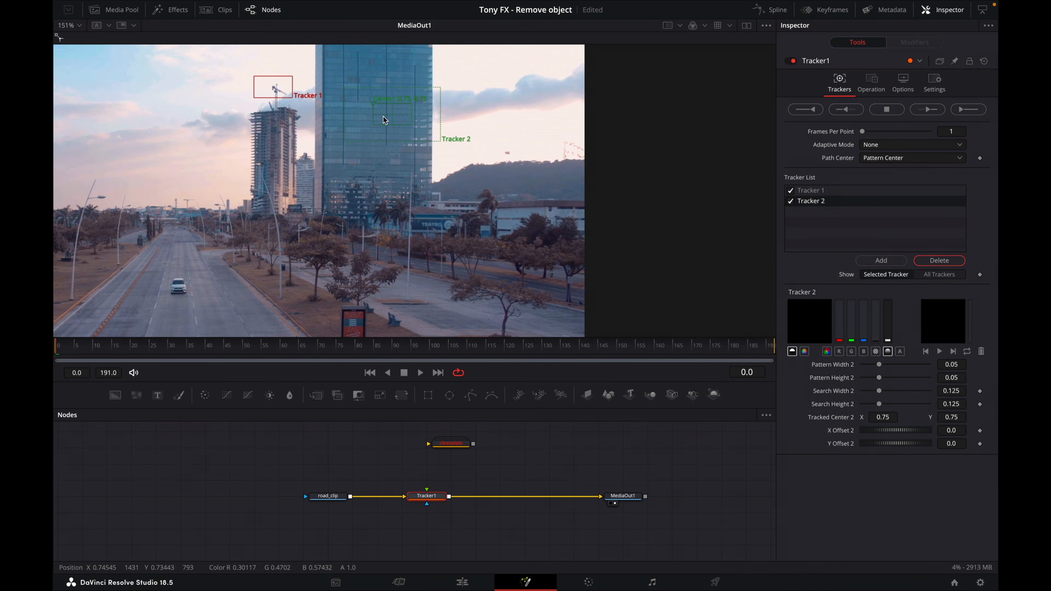
drag(372, 103, 438, 258)
Add a third tracker and place its pattern on the small light spots in the grass beside the palm tree.
drag(158, 257, 479, 268)
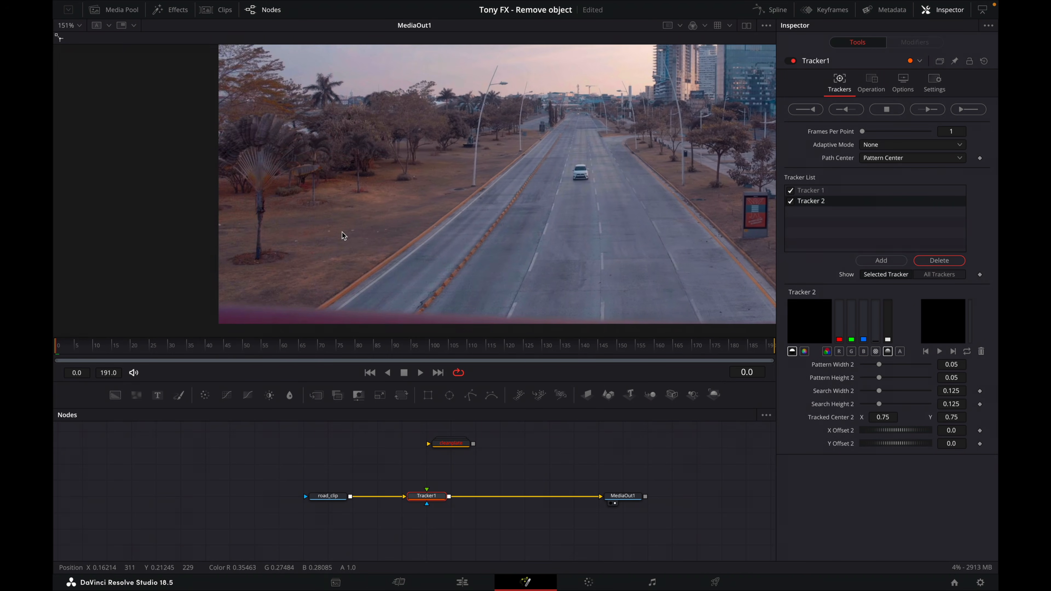
drag(341, 233, 351, 262)
scroll(315, 264, up, 5)
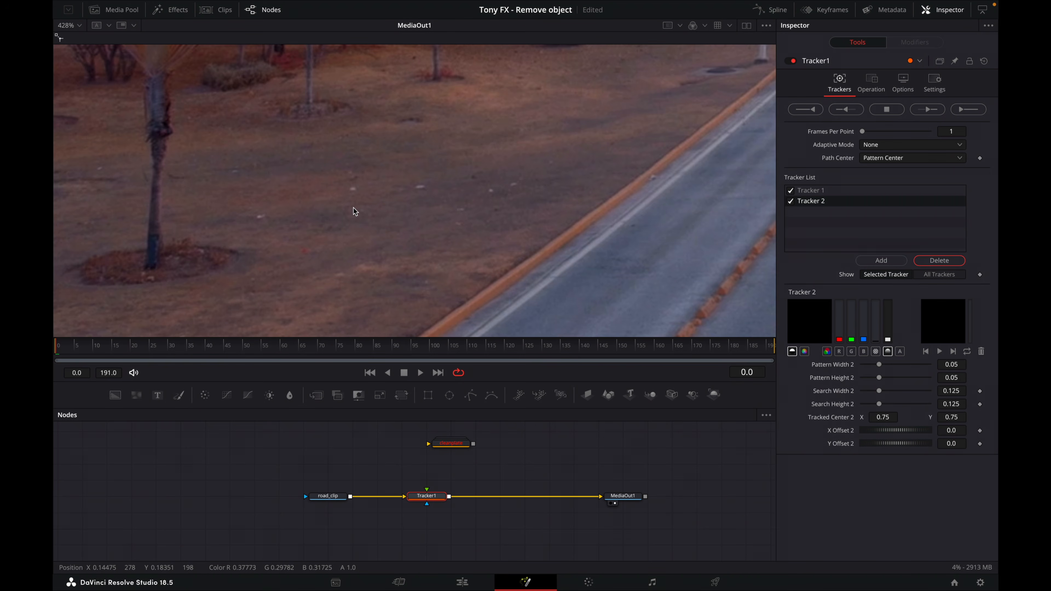
scroll(365, 192, down, 4)
scroll(359, 187, up, 6)
scroll(479, 224, down, 6)
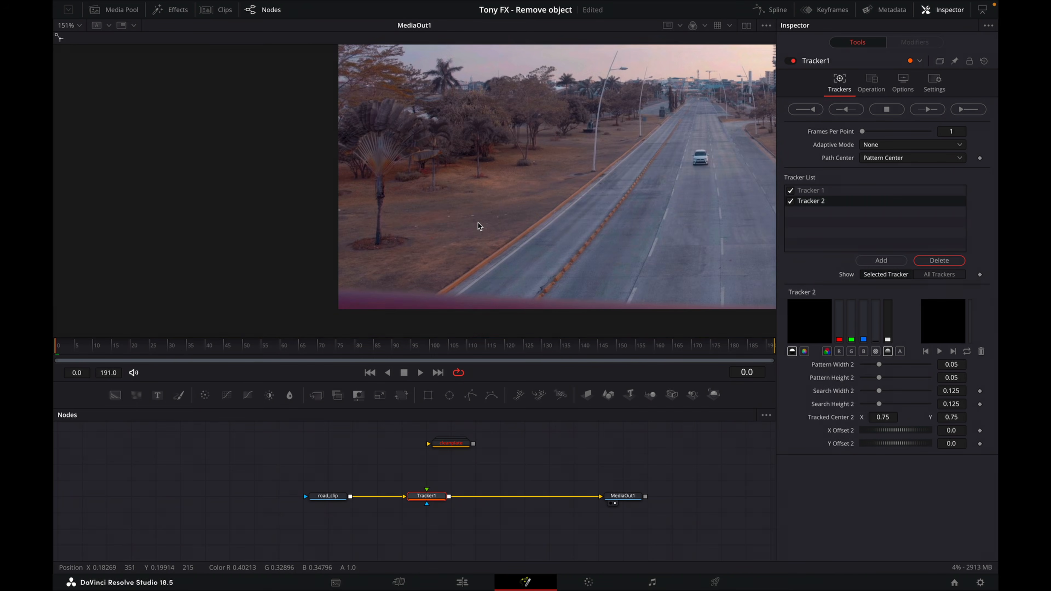
scroll(513, 214, up, 6)
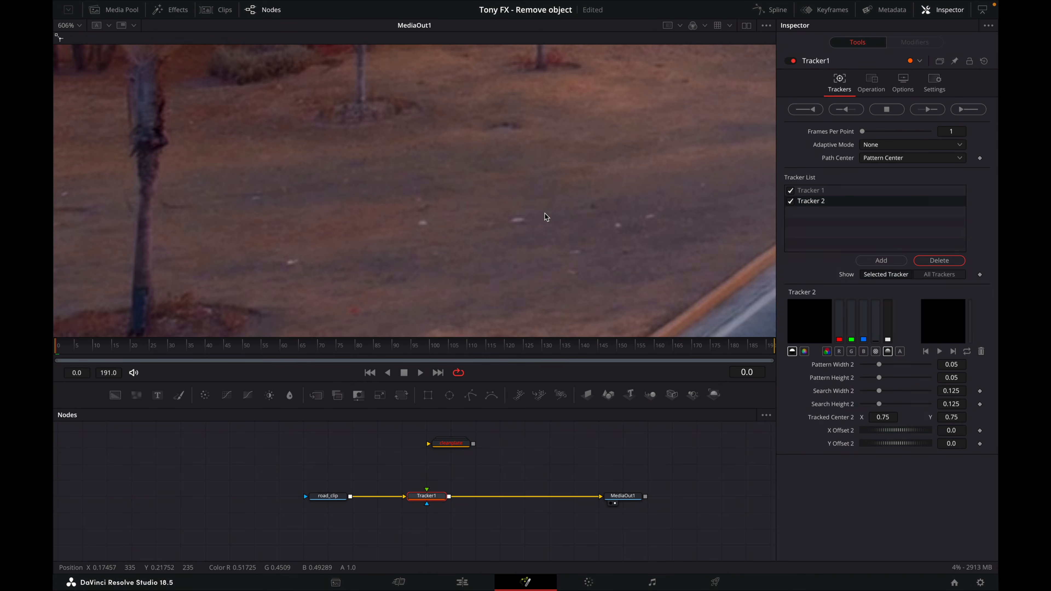
scroll(546, 216, down, 6)
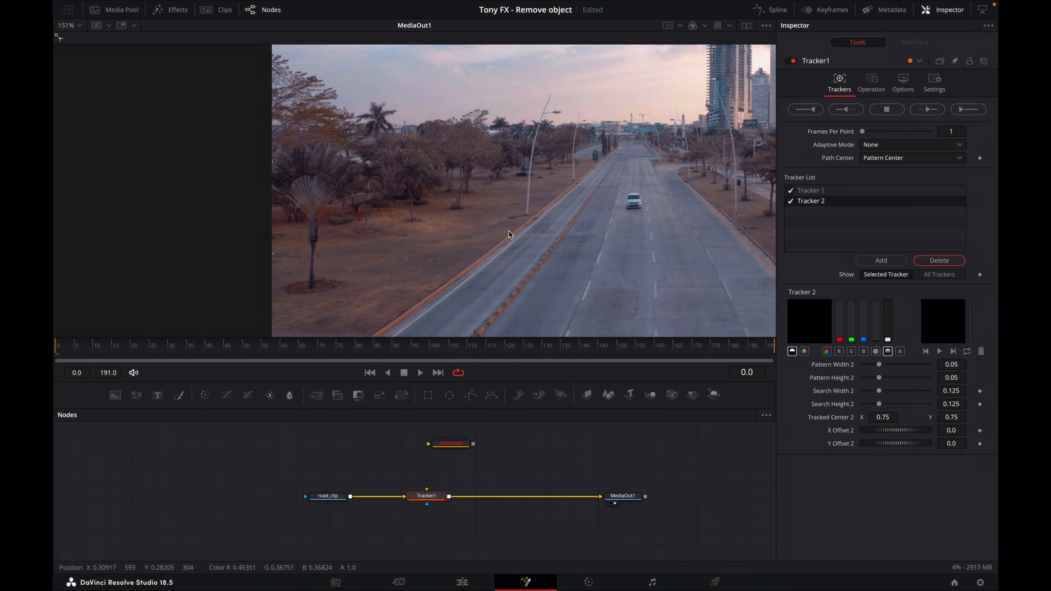
click(882, 261)
drag(446, 236, 387, 249)
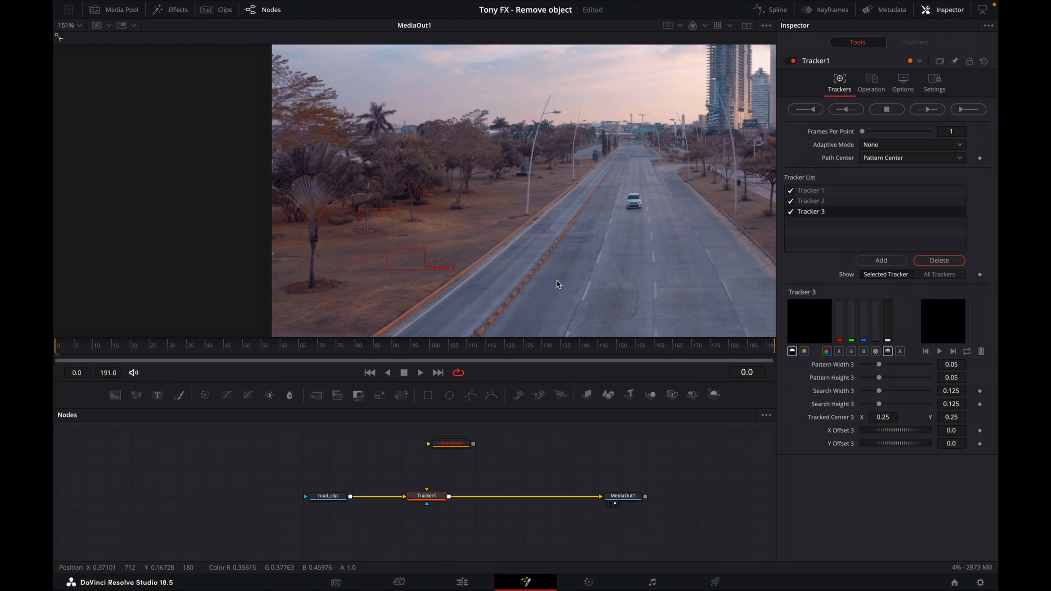
Save the project and track all three points forward through the whole clip, then dismiss the render report.
key(ctrl+s)
click(967, 110)
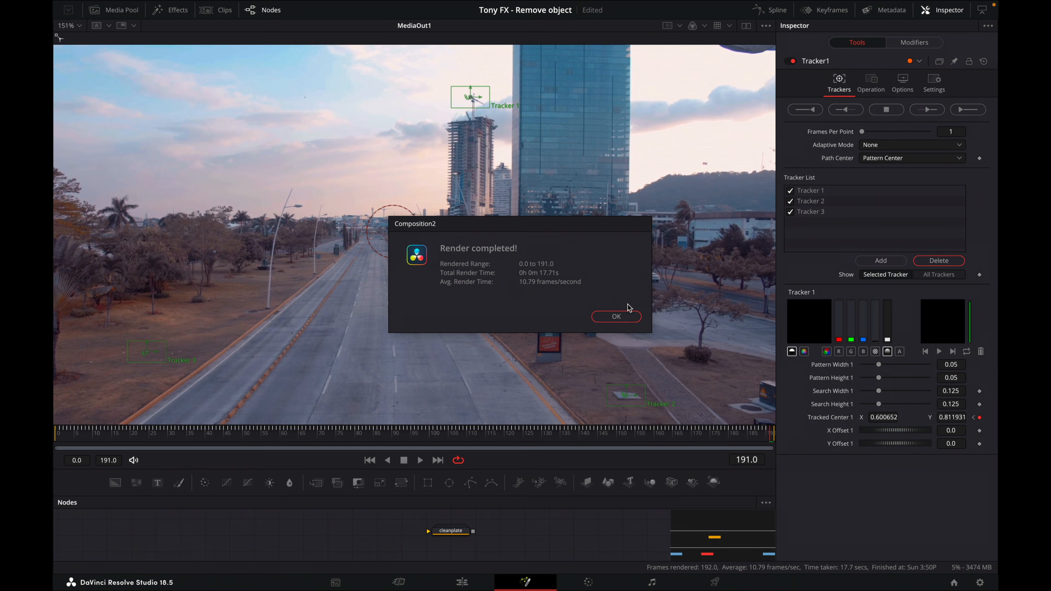
click(616, 316)
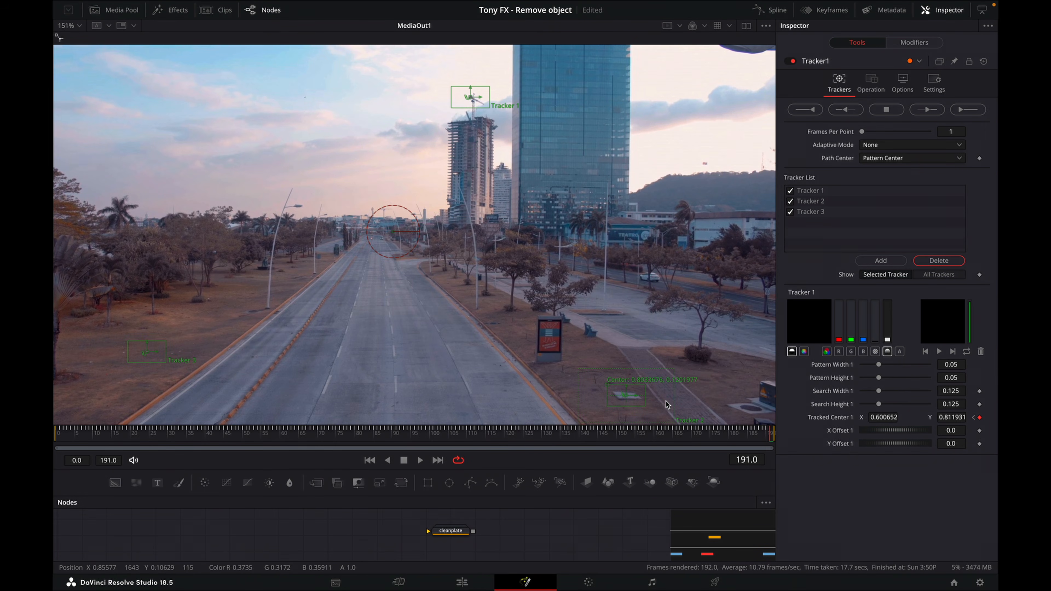
Examine Tracker 2's motion path on the pale slab up close at the last frame.
scroll(663, 396, up, 1)
drag(661, 395, 644, 331)
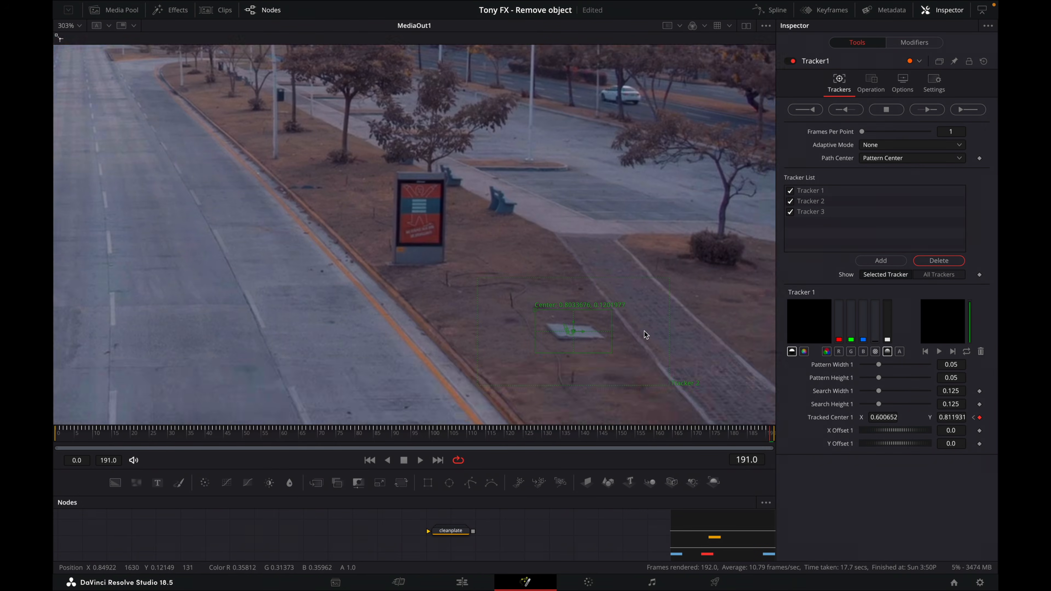
scroll(600, 336, up, 4)
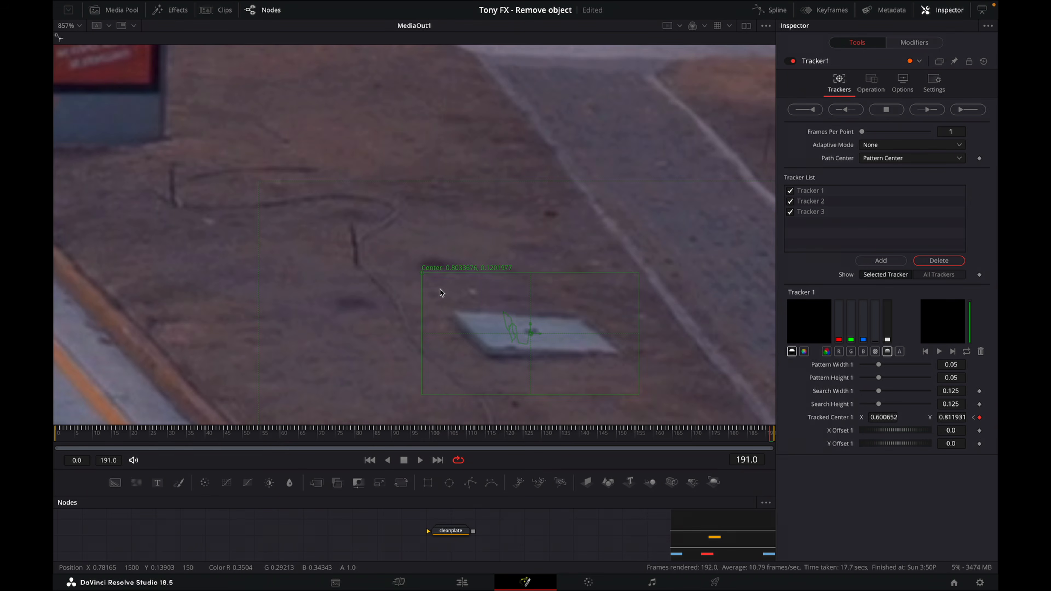
Scrub through the clip and examine the three tracker paths up close on the pale slab, the tower crane and the grass spots.
drag(80, 436, 709, 408)
drag(740, 405, 53, 452)
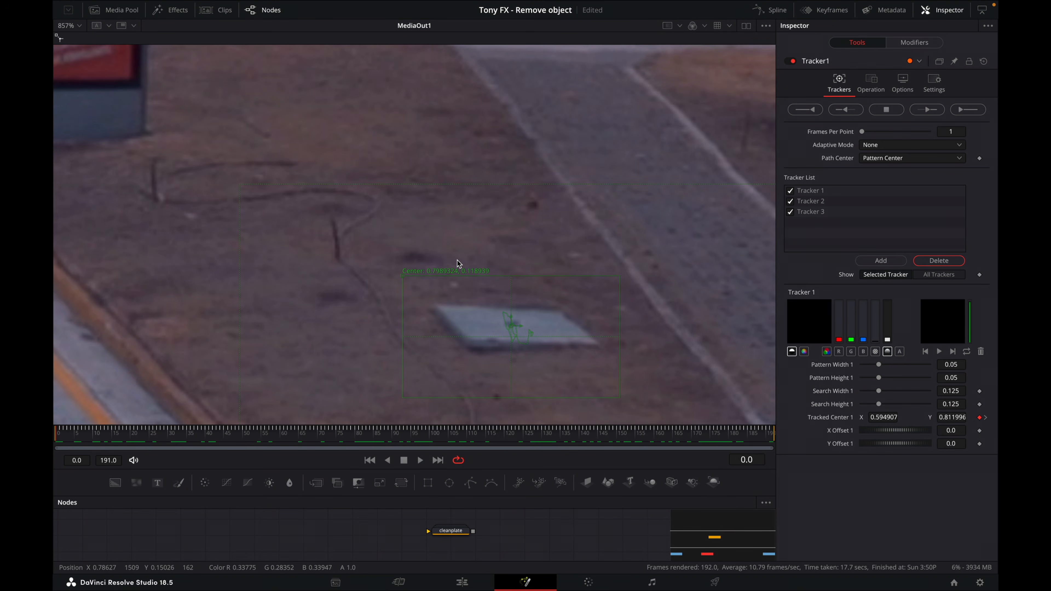
scroll(478, 259, down, 8)
scroll(405, 169, up, 14)
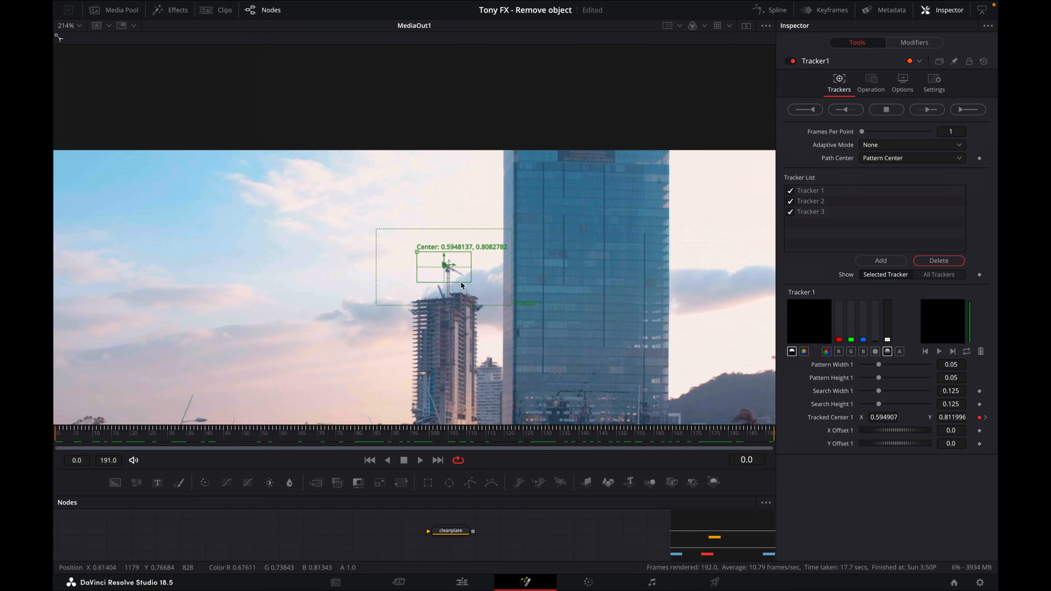
drag(387, 432, 644, 430)
scroll(453, 345, down, 14)
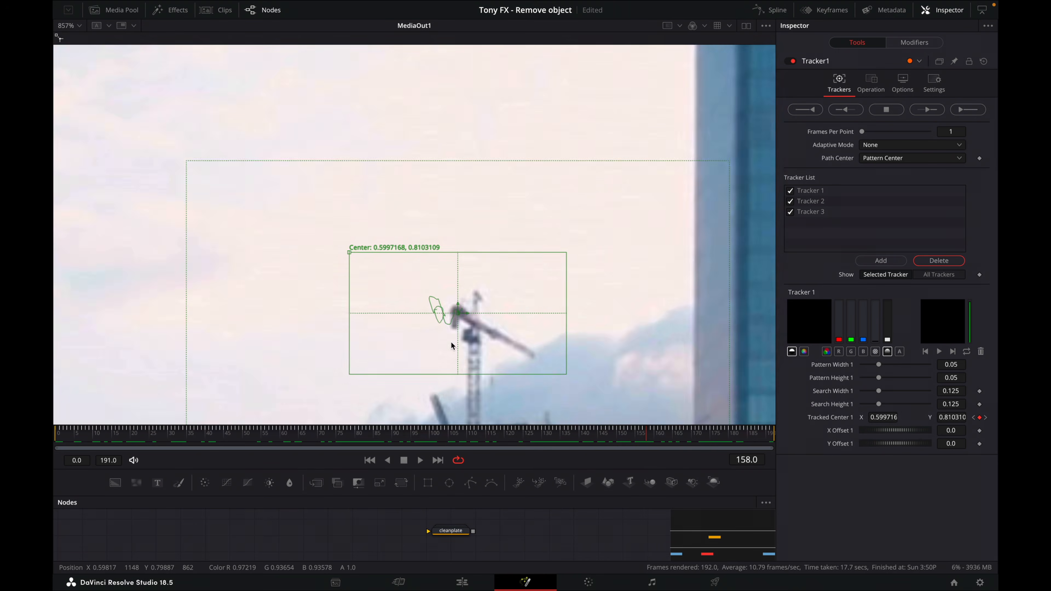
scroll(252, 380, up, 10)
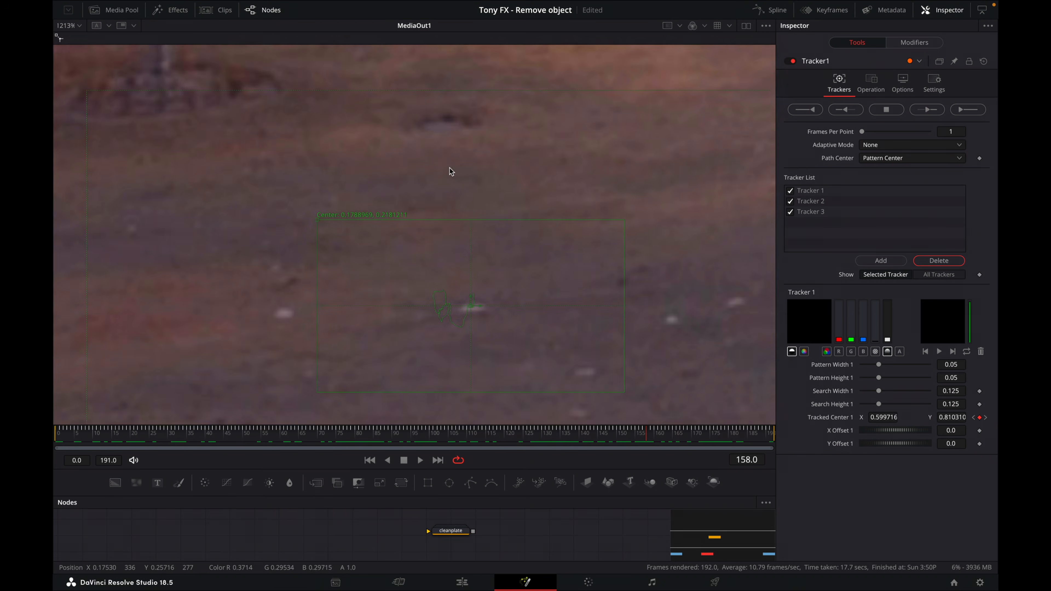
drag(204, 435, 364, 441)
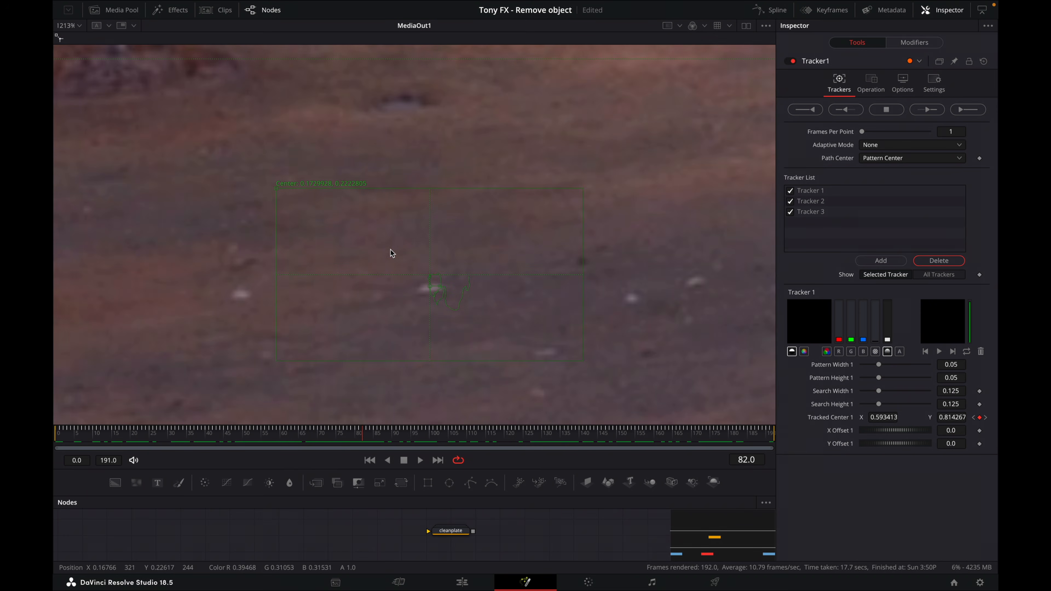
scroll(394, 256, down, 10)
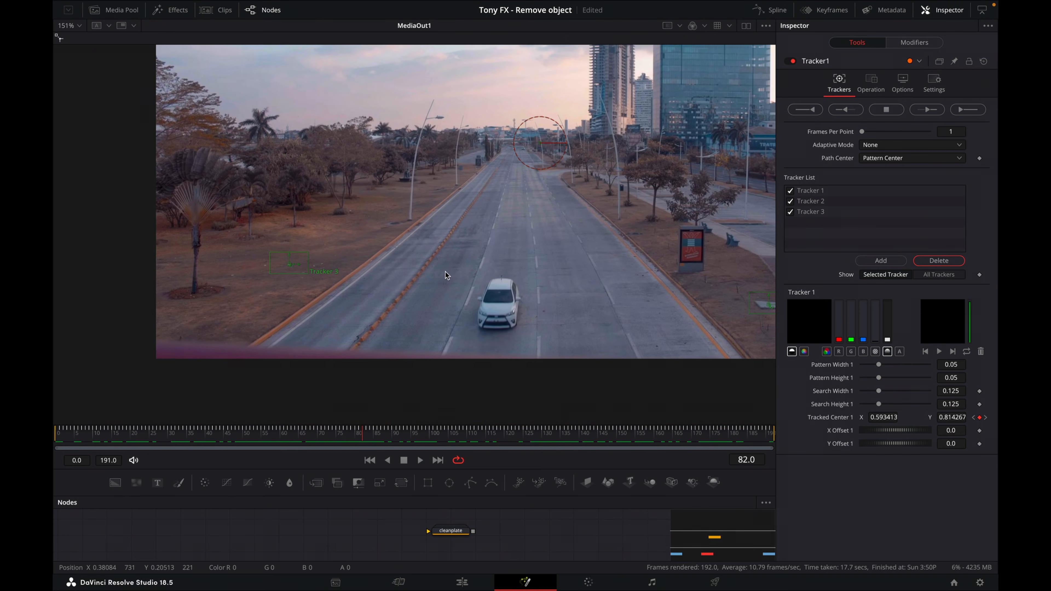
scroll(462, 269, up, 3)
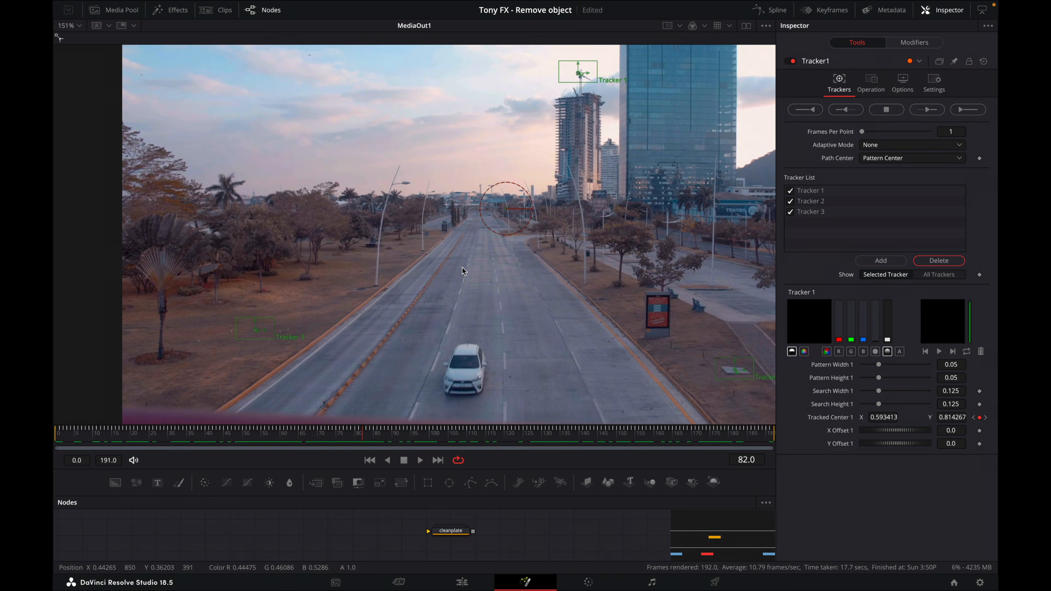
Save the project, feed road_clip into the cleanplate node and connect cleanplate to Tracker1's foreground input.
key(ctrl+s)
scroll(473, 269, down, 3)
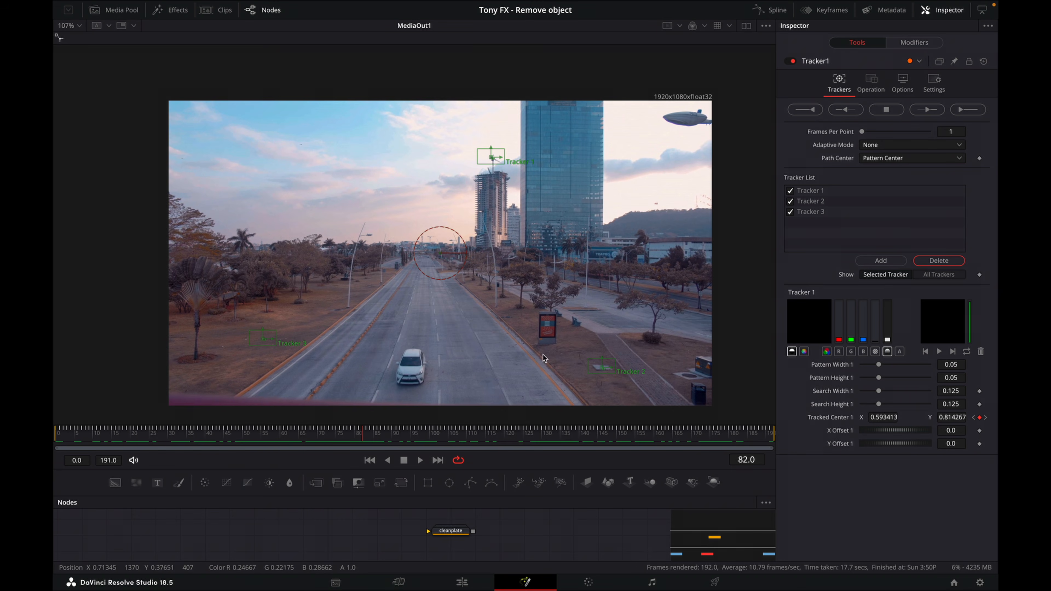
drag(528, 467, 523, 377)
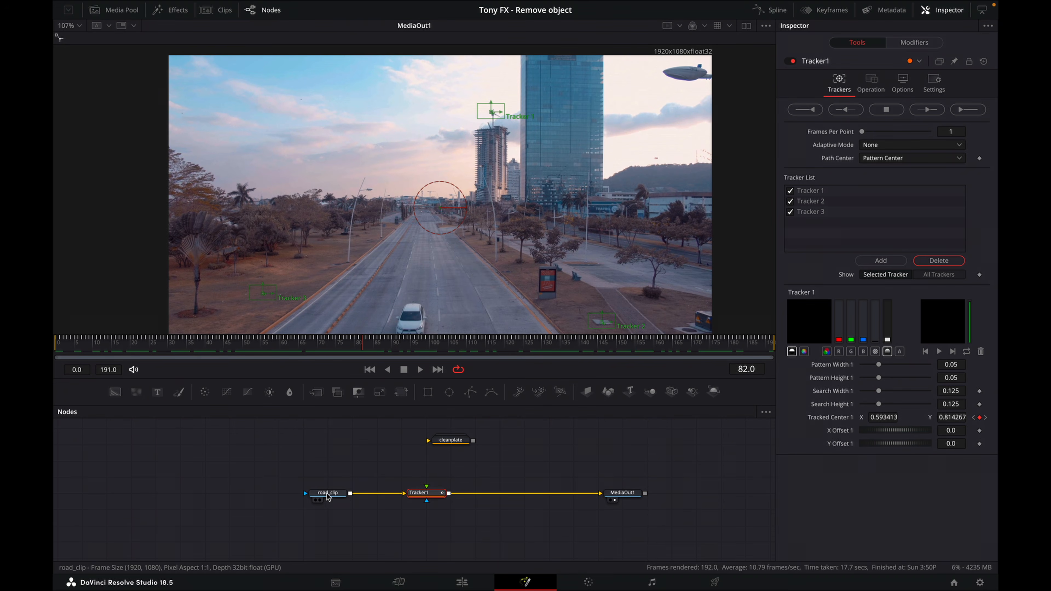
drag(350, 493, 415, 448)
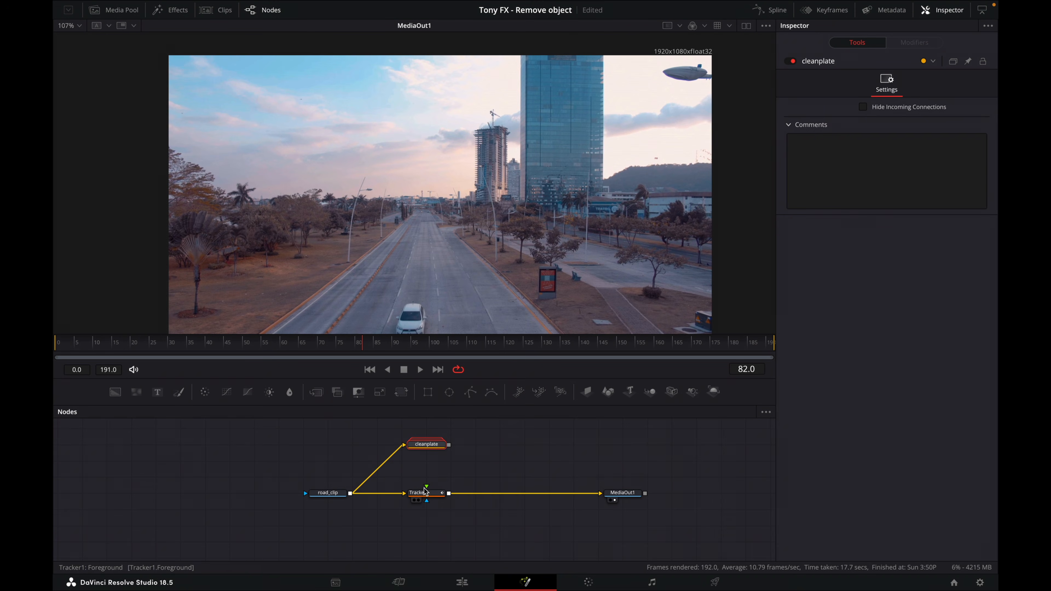
drag(449, 445, 427, 487)
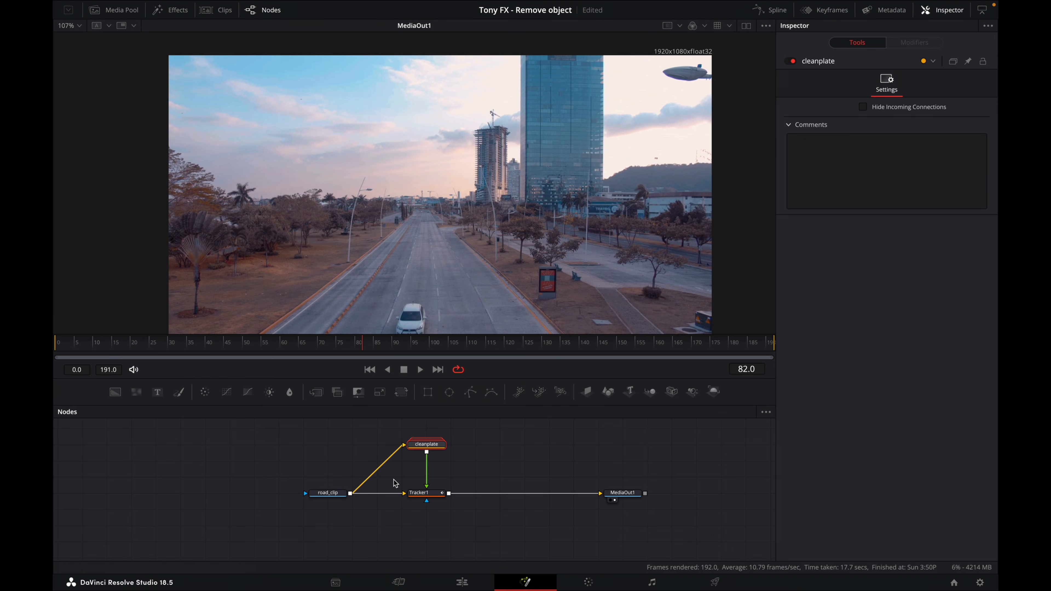
Set Tracker1's operation to Match Move.
click(418, 493)
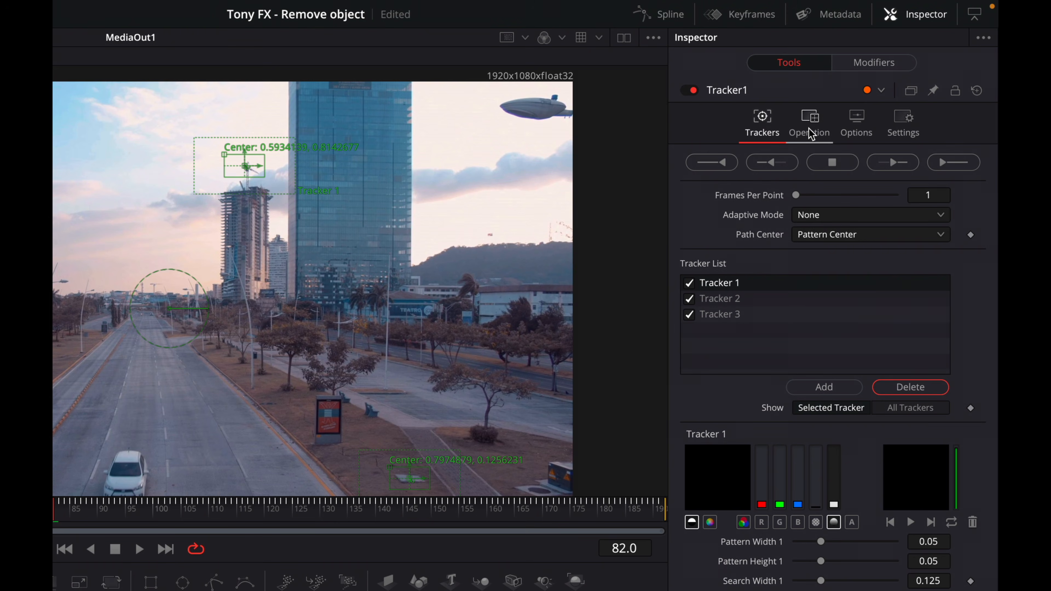
click(810, 133)
click(820, 159)
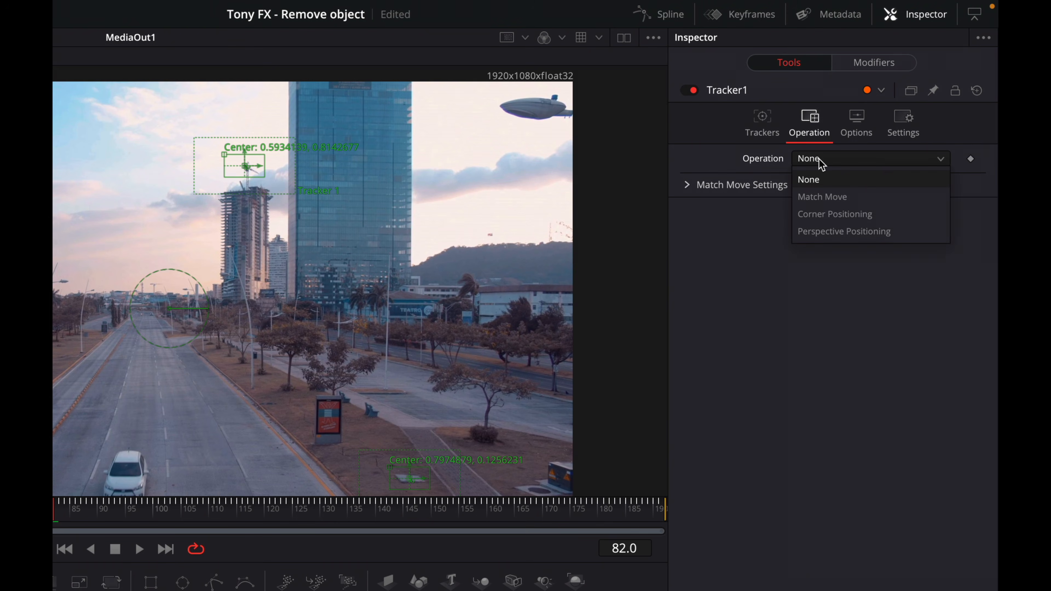
click(822, 196)
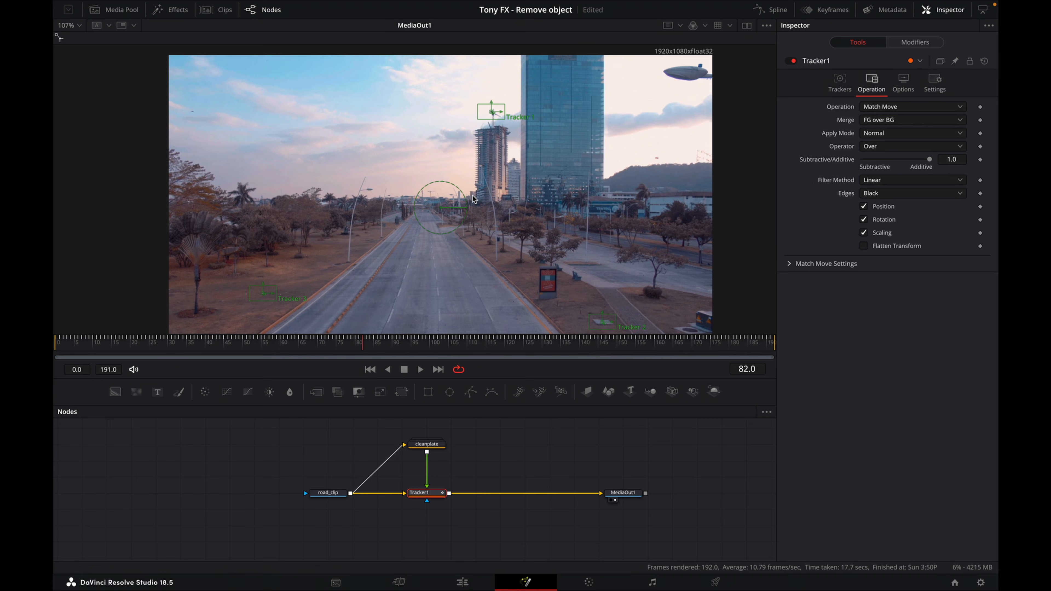
Play the match-moved result from frame 0 and save the project.
click(268, 457)
drag(283, 357, 52, 351)
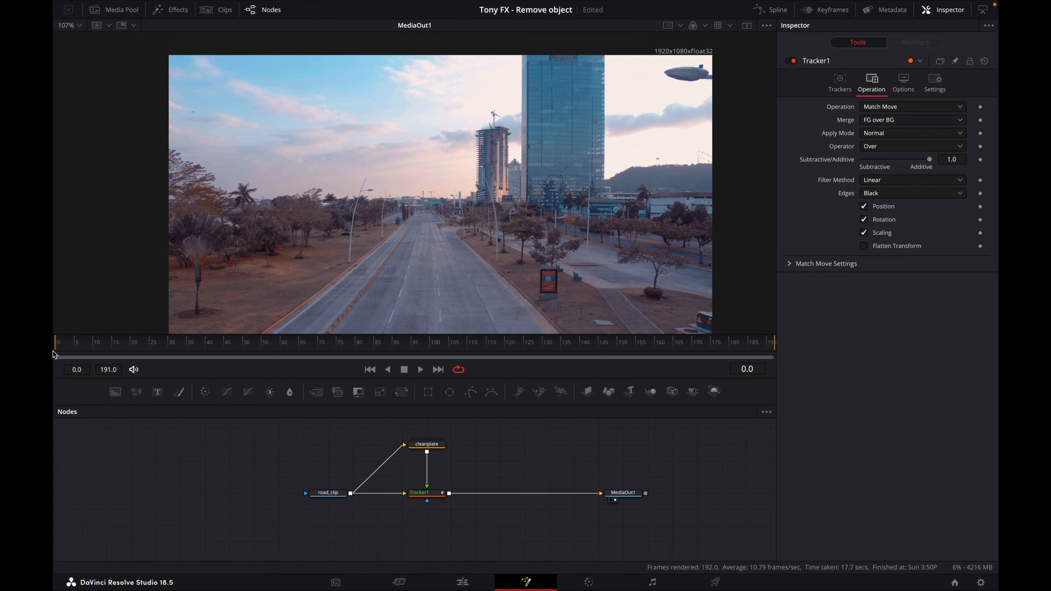
key(space)
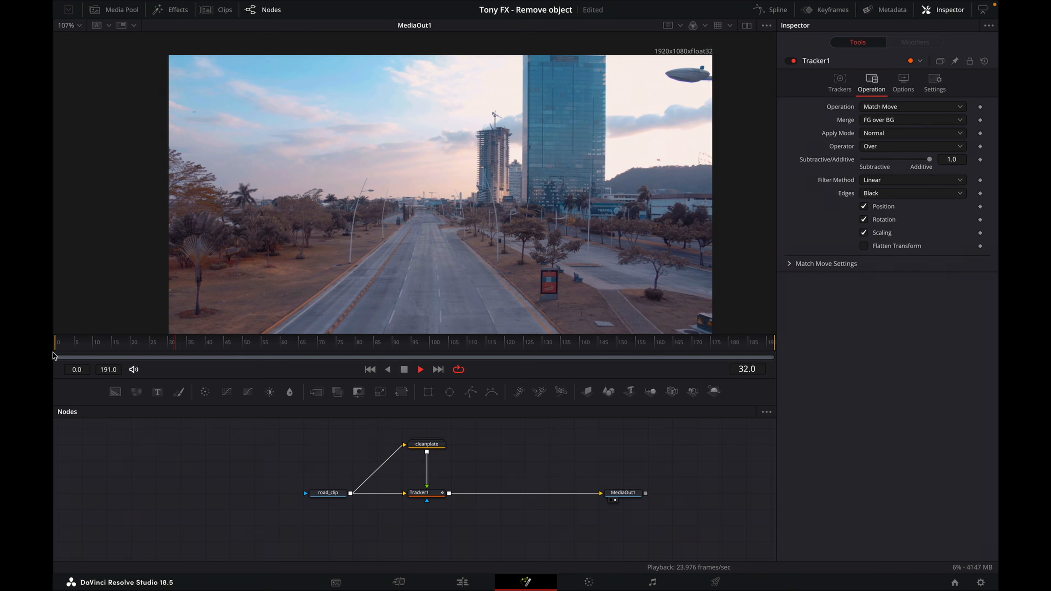
key(ctrl+s)
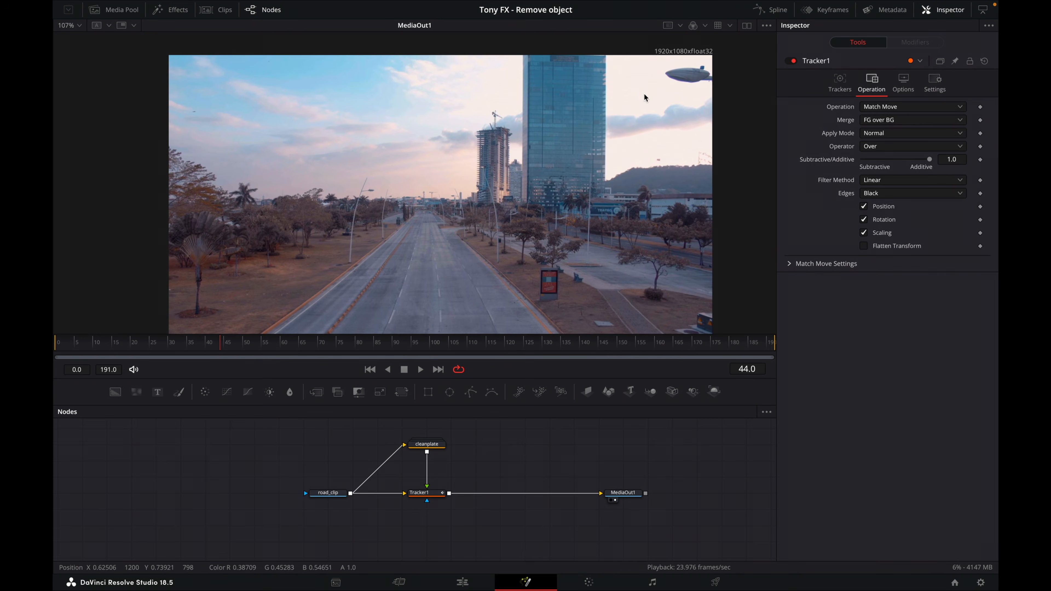
Show road_clip in a second viewer beside MediaOut1 and compare the motion of the palm trees from frame 0.
click(747, 25)
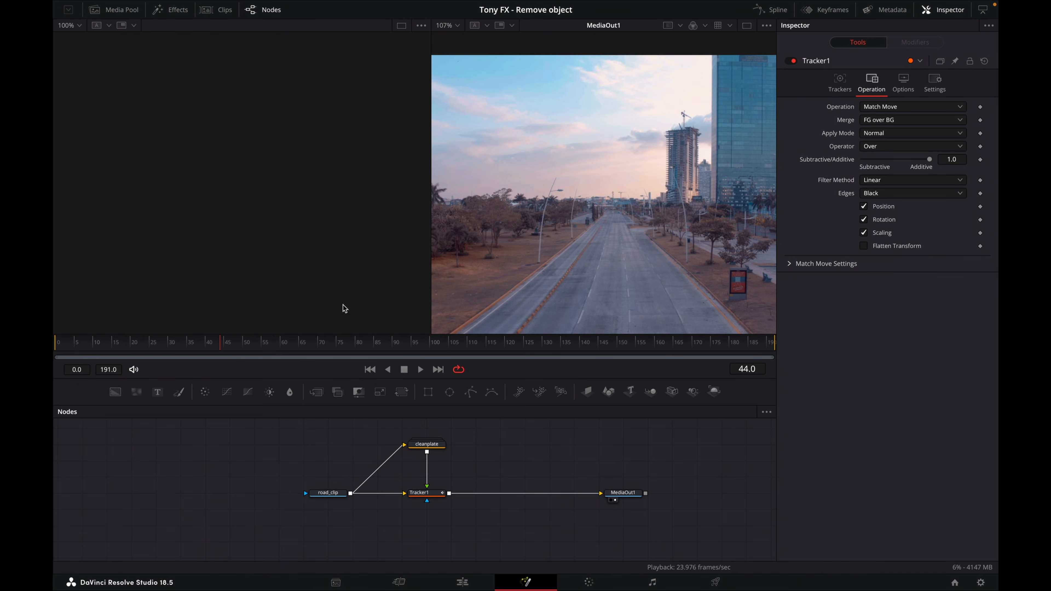
drag(319, 501, 136, 159)
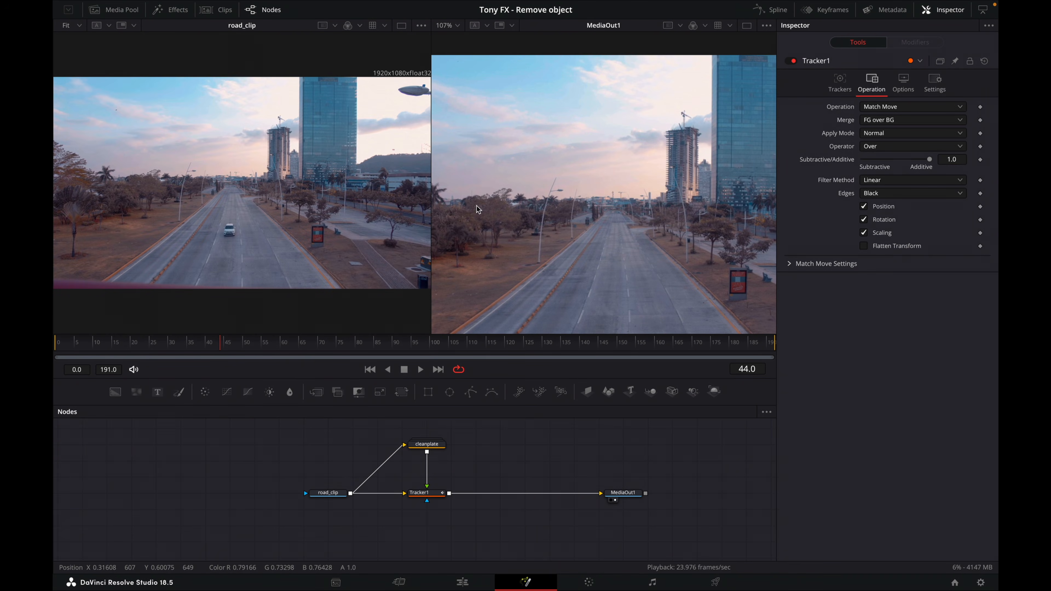
scroll(547, 234, up, 5)
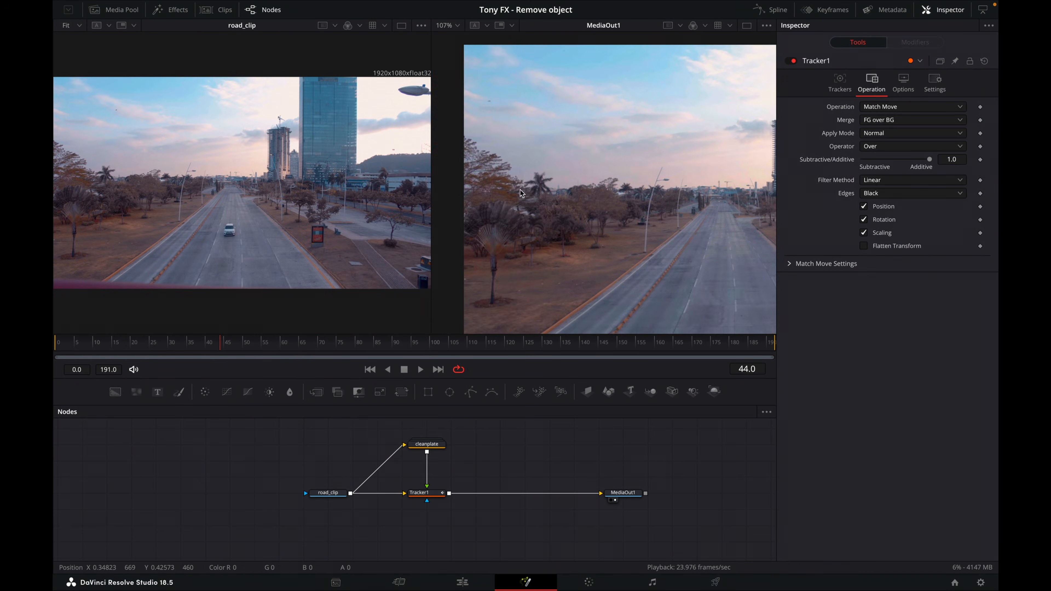
scroll(120, 192, up, 5)
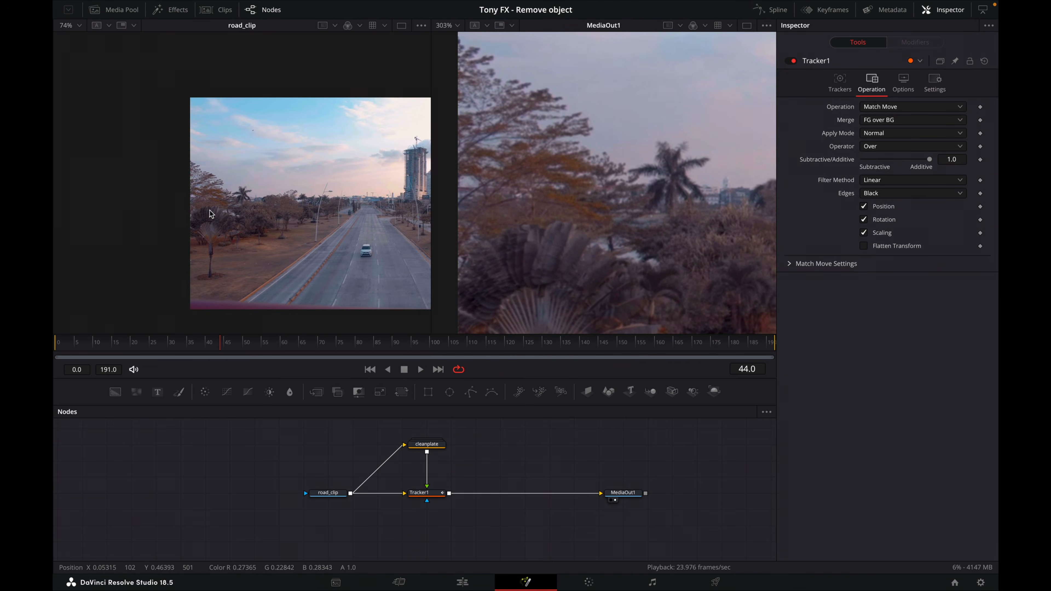
drag(296, 206, 248, 192)
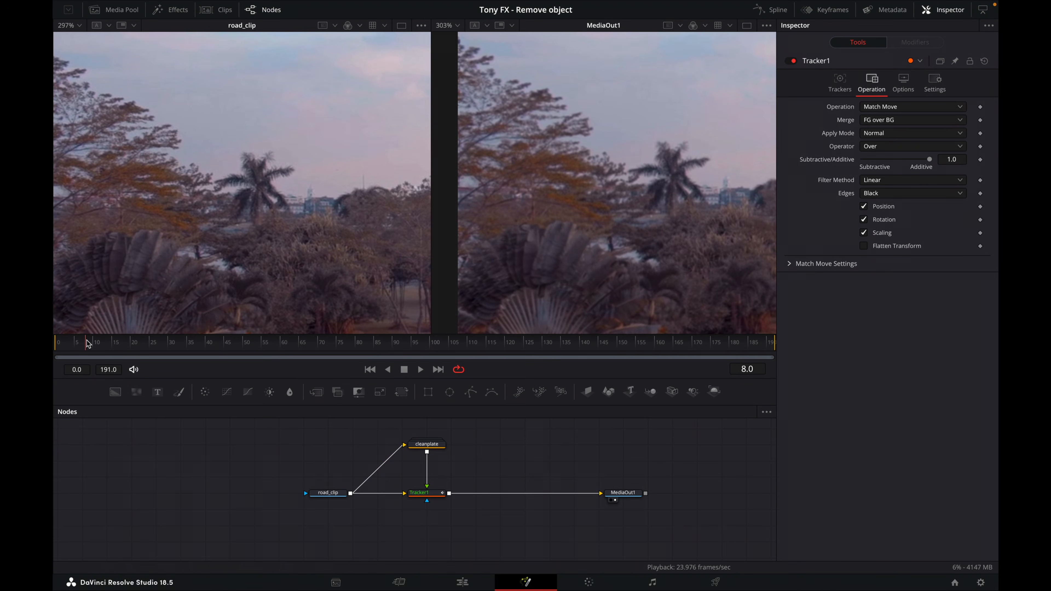
click(54, 341)
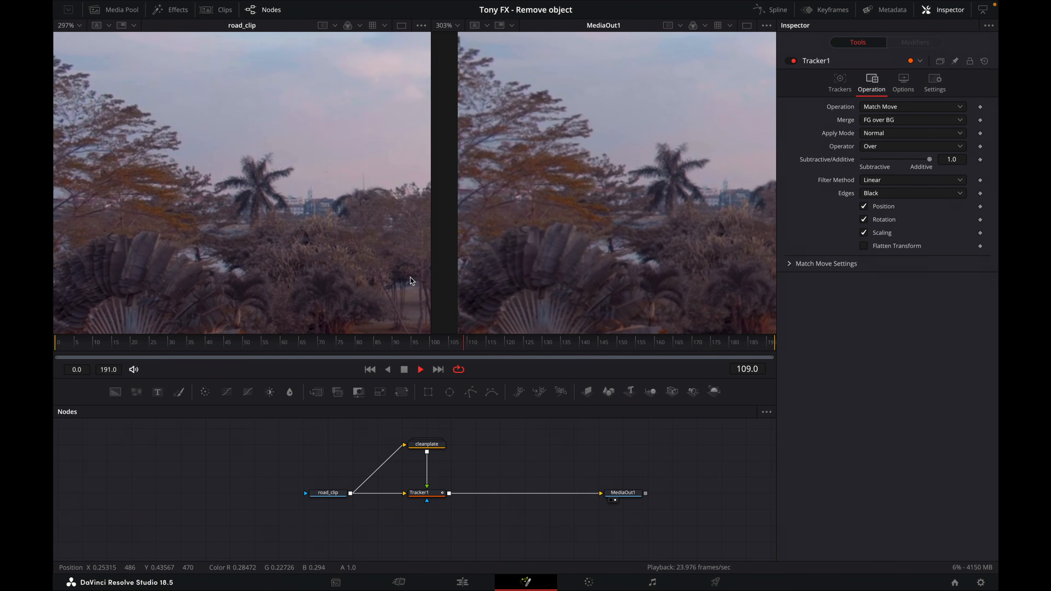
key(space)
Compare the motion of the small tree behind the red billboard in road_clip and MediaOut1, playing from frame 0.
scroll(357, 240, down, 2)
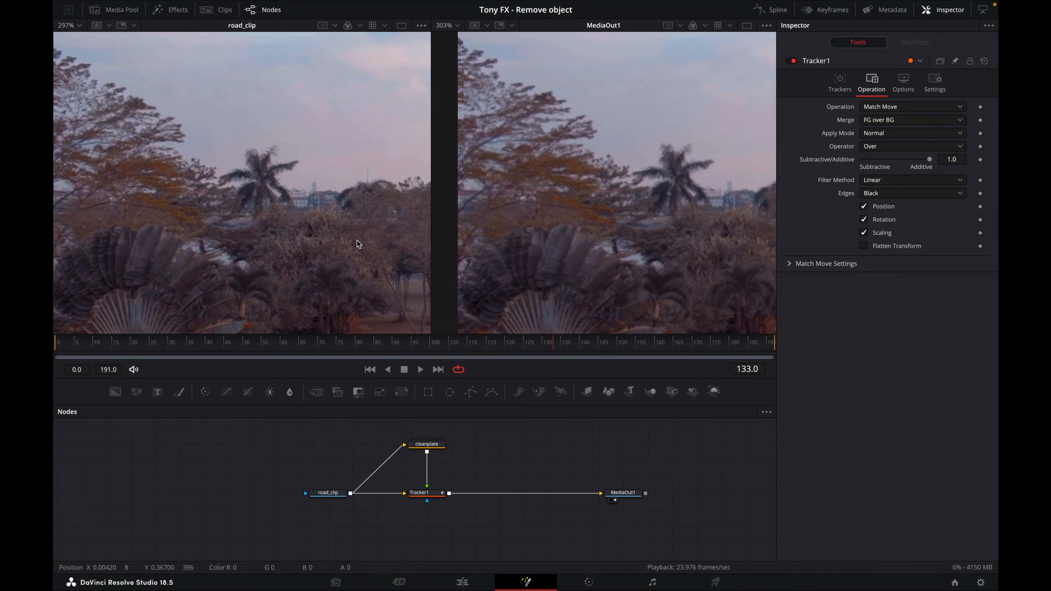
scroll(359, 240, down, 10)
drag(370, 248, 137, 248)
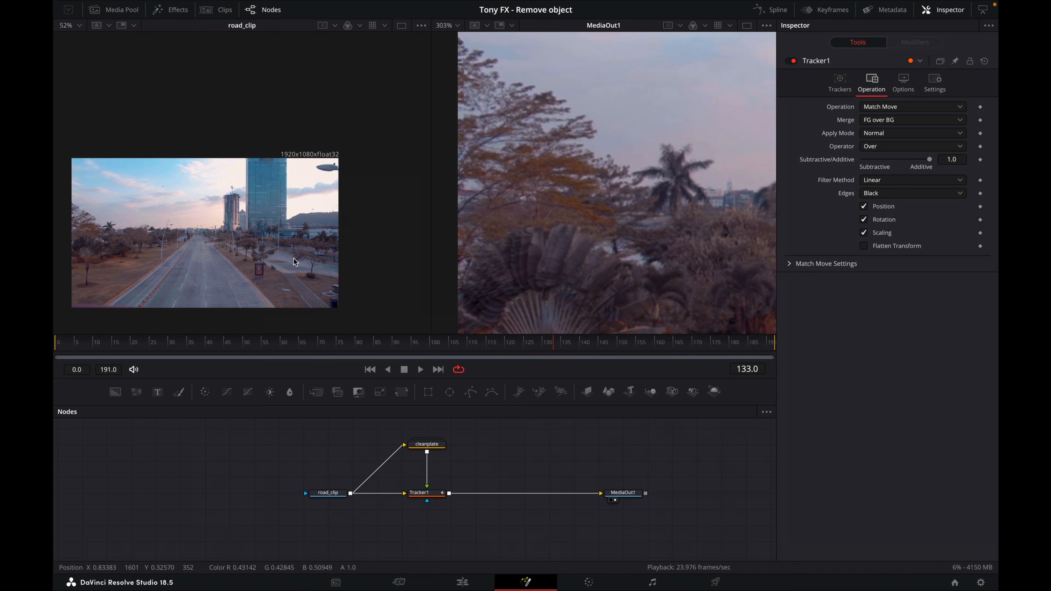
scroll(279, 255, up, 10)
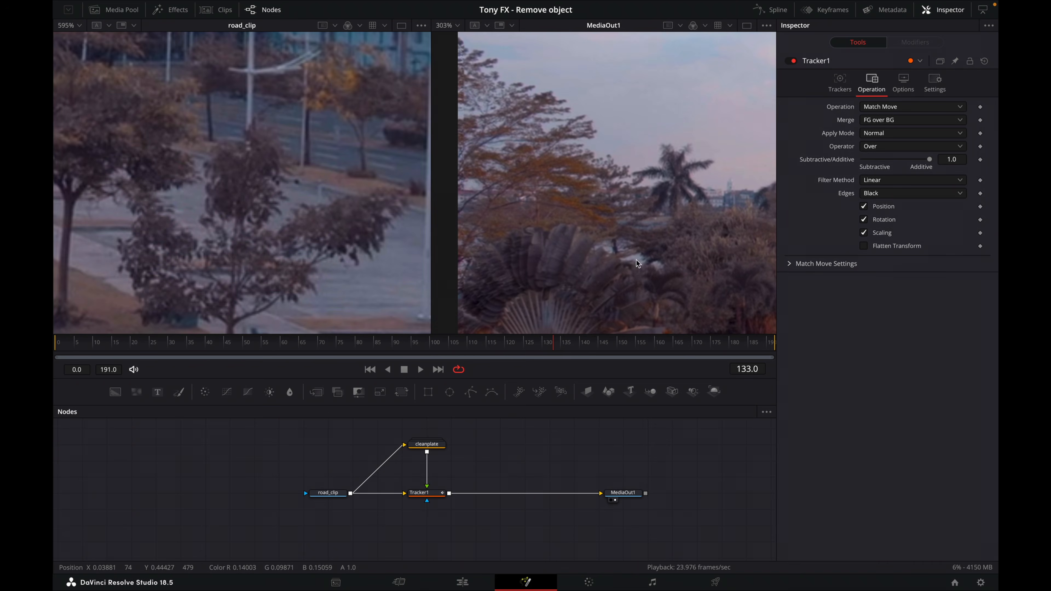
scroll(558, 250, down, 9)
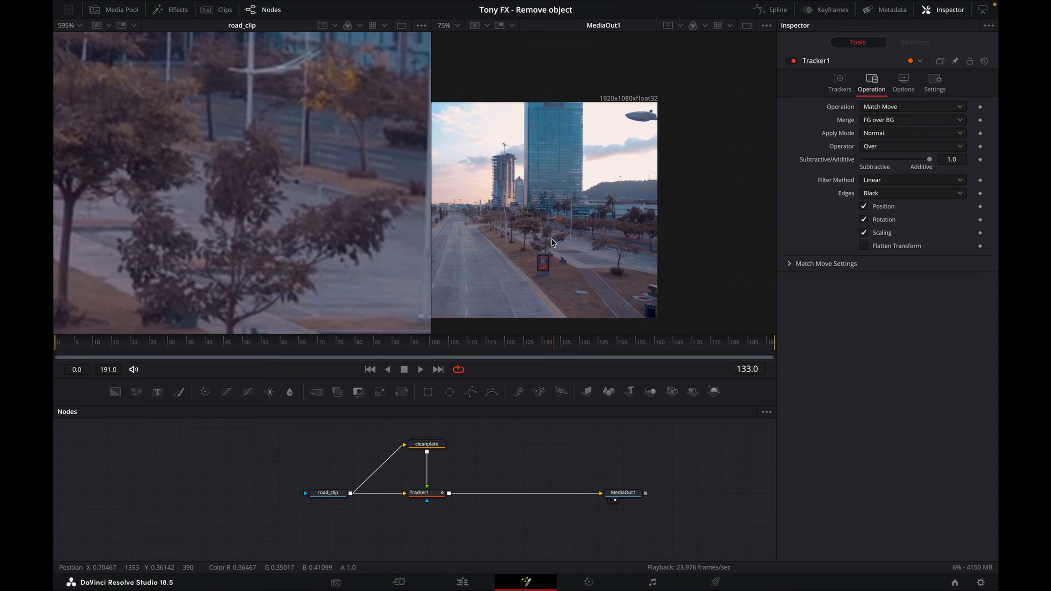
scroll(552, 239, up, 9)
drag(533, 239, 584, 239)
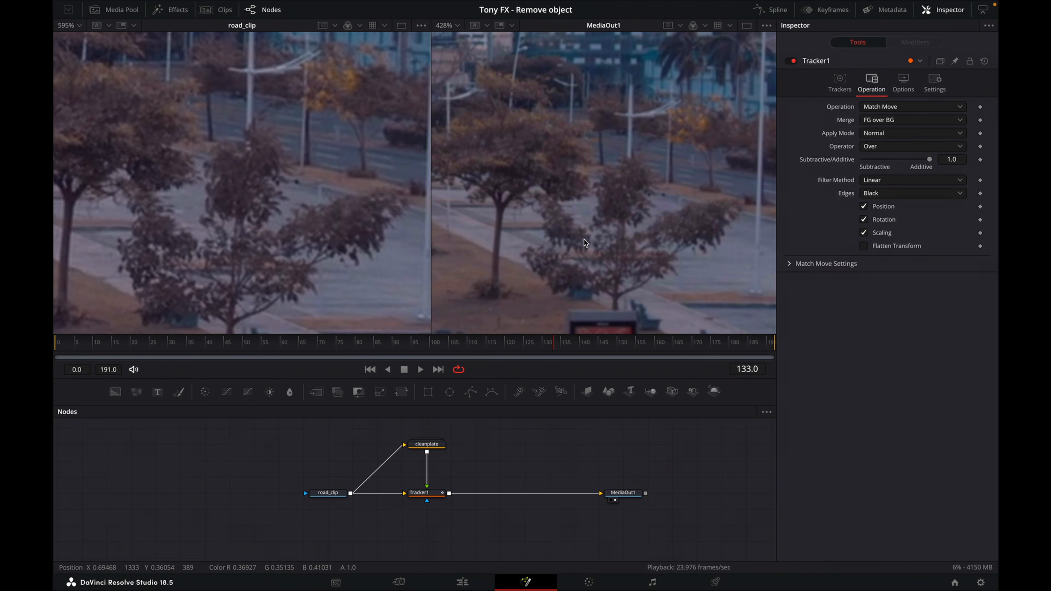
scroll(585, 240, up, 2)
drag(193, 347, 53, 362)
key(space)
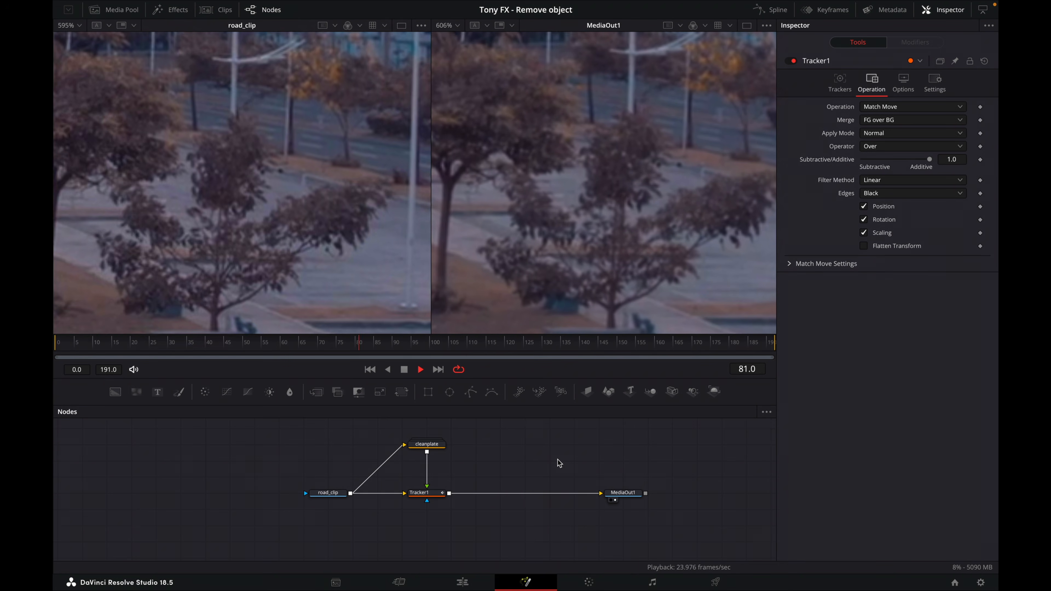
key(space)
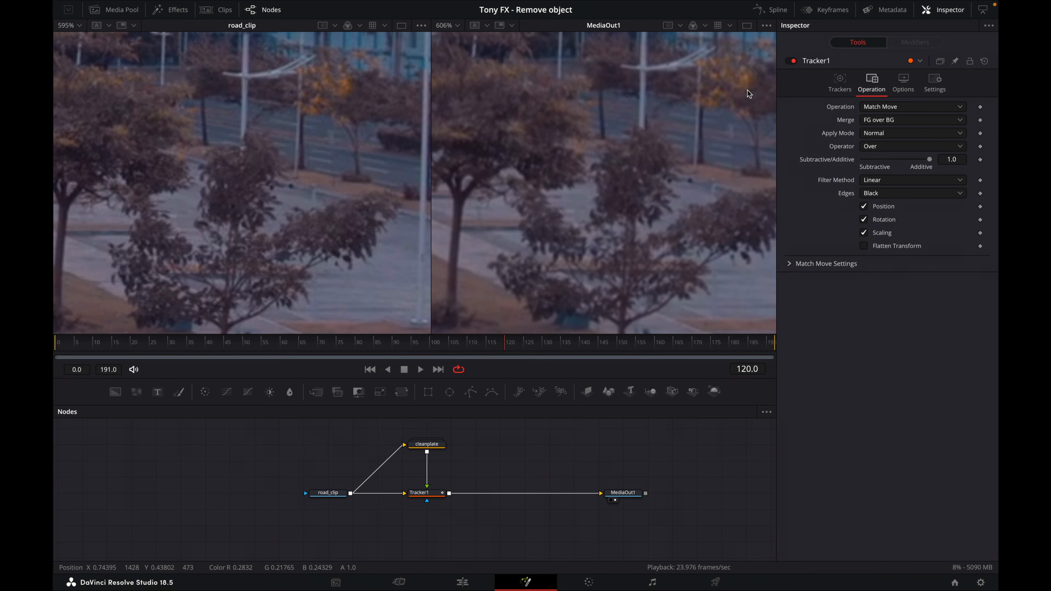
Return to a single viewer showing the road in the MediaOut1 result.
click(747, 26)
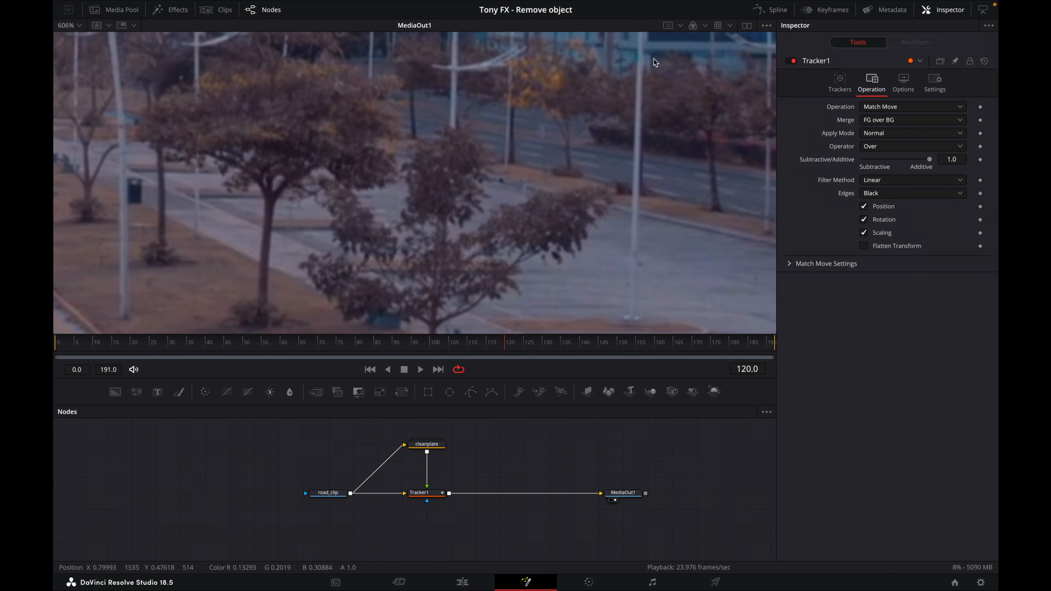
scroll(435, 272, down, 8)
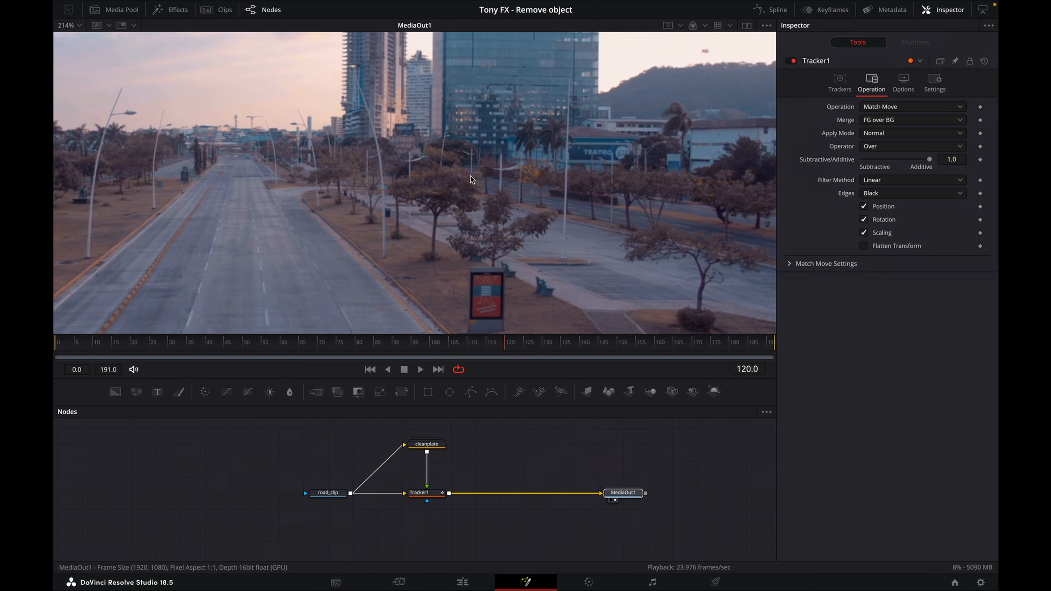
scroll(530, 242, down, 1)
scroll(459, 249, down, 1)
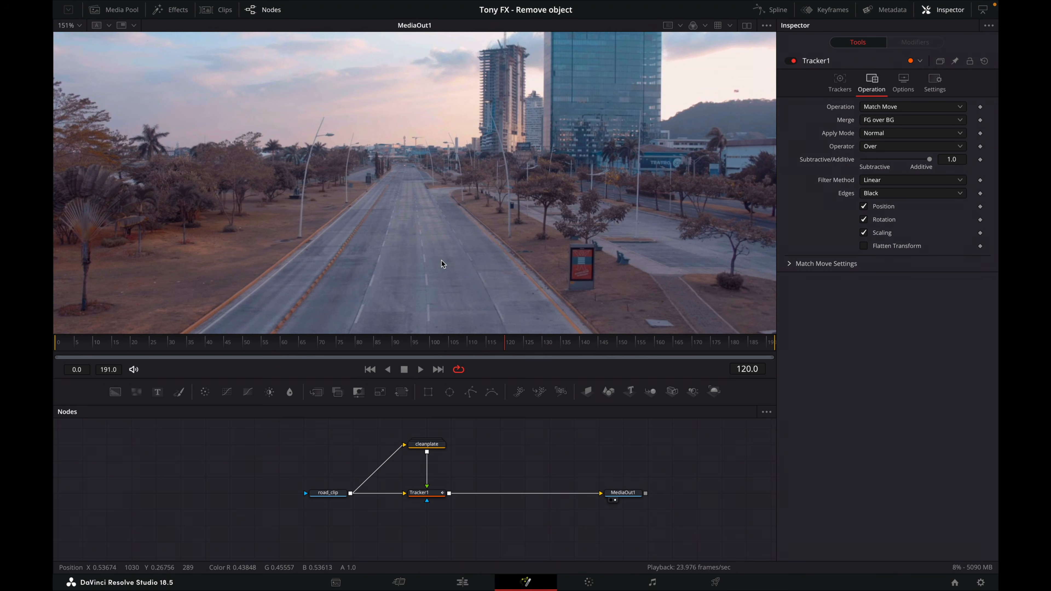
drag(424, 260, 386, 223)
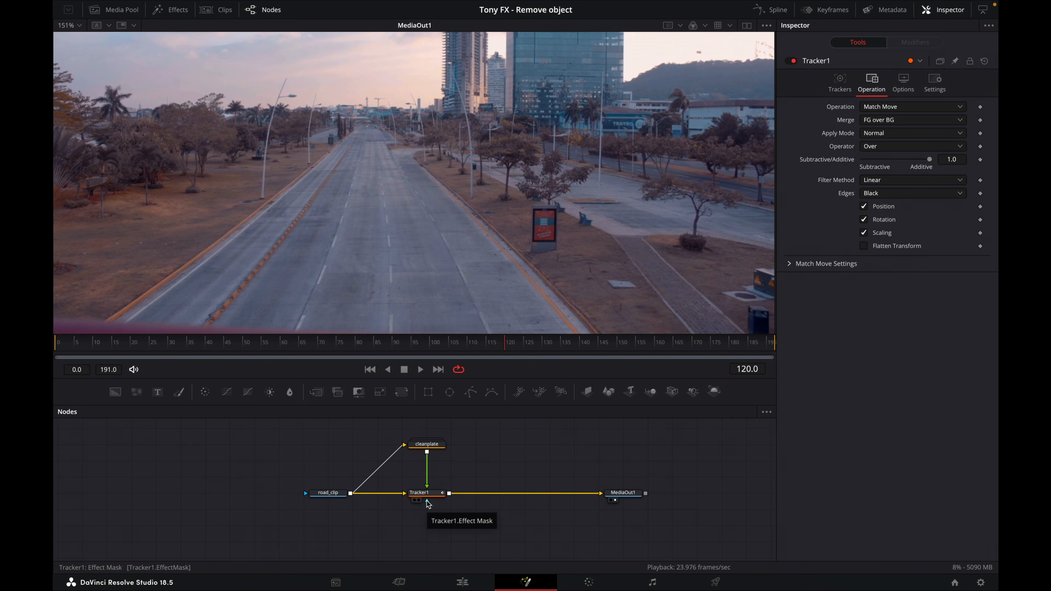
drag(549, 437, 515, 463)
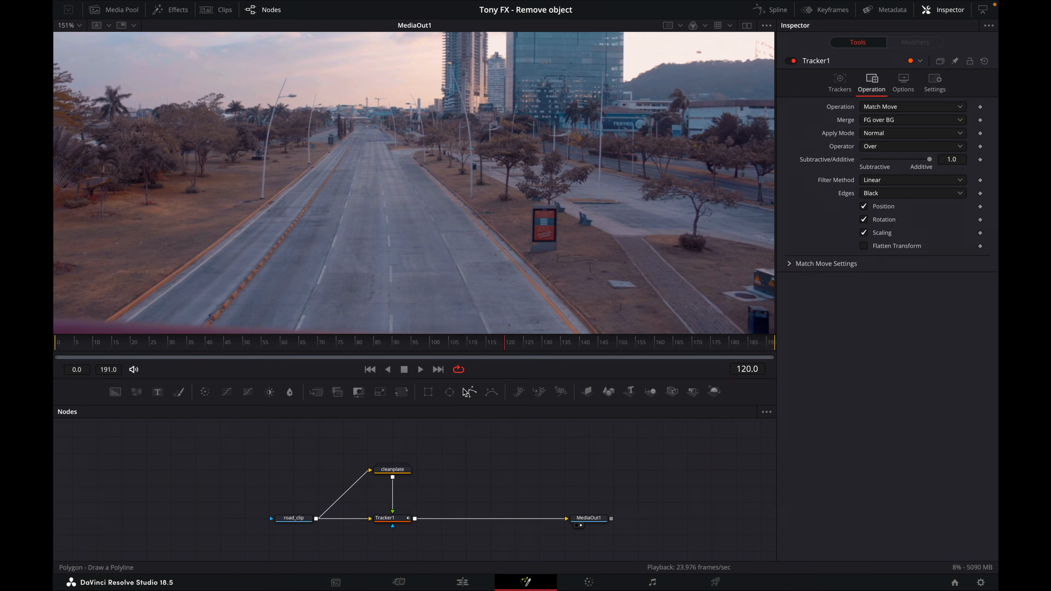
Discard the polygon mask begun at frame 120 and draw a four-point one at frame 0 around the road's centre lanes, extending below the frame.
click(470, 393)
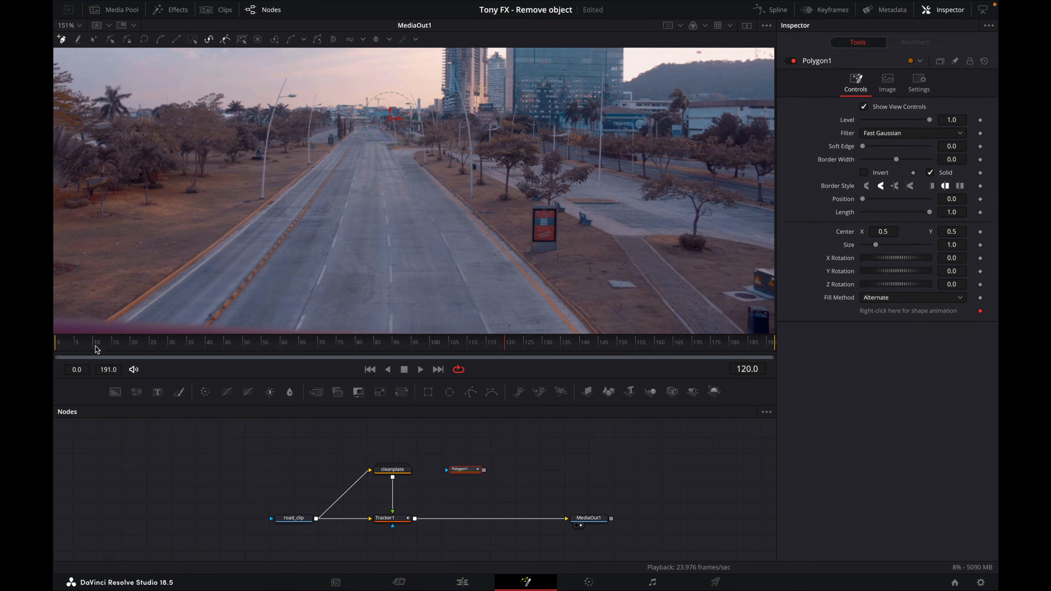
drag(93, 344, 54, 346)
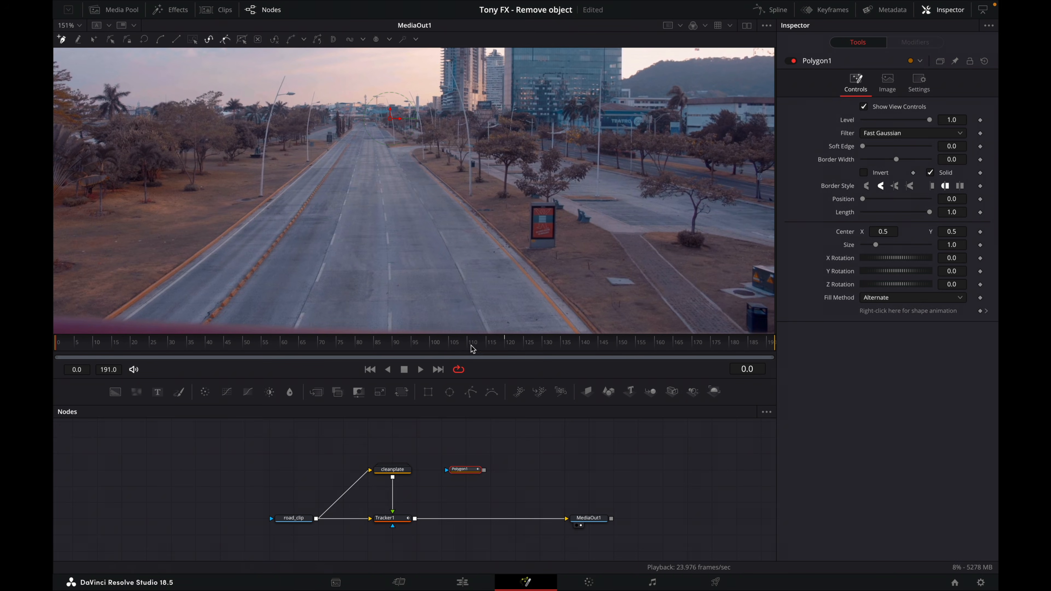
key(Delete)
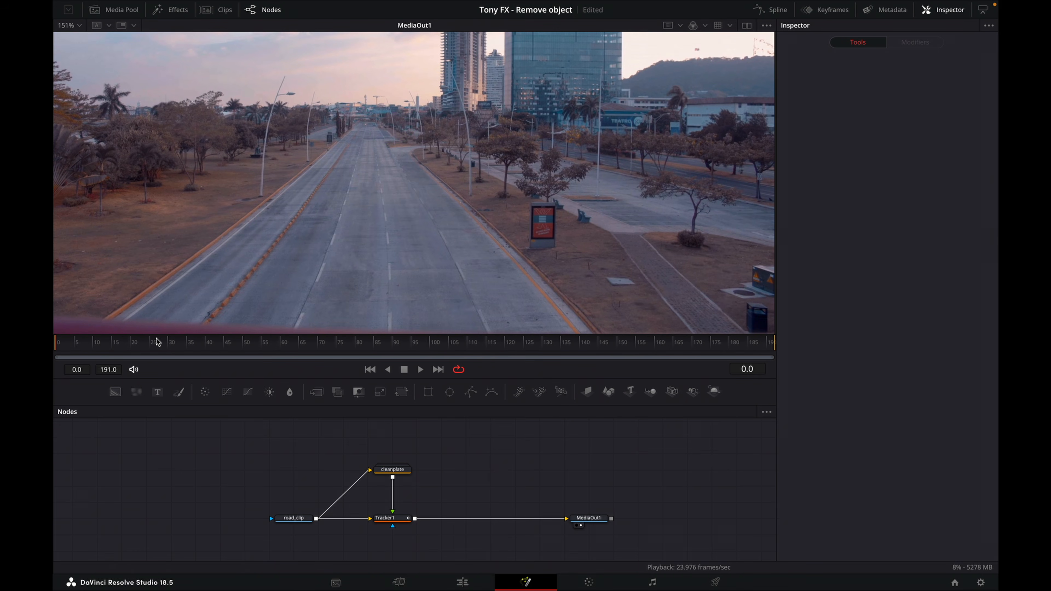
click(471, 392)
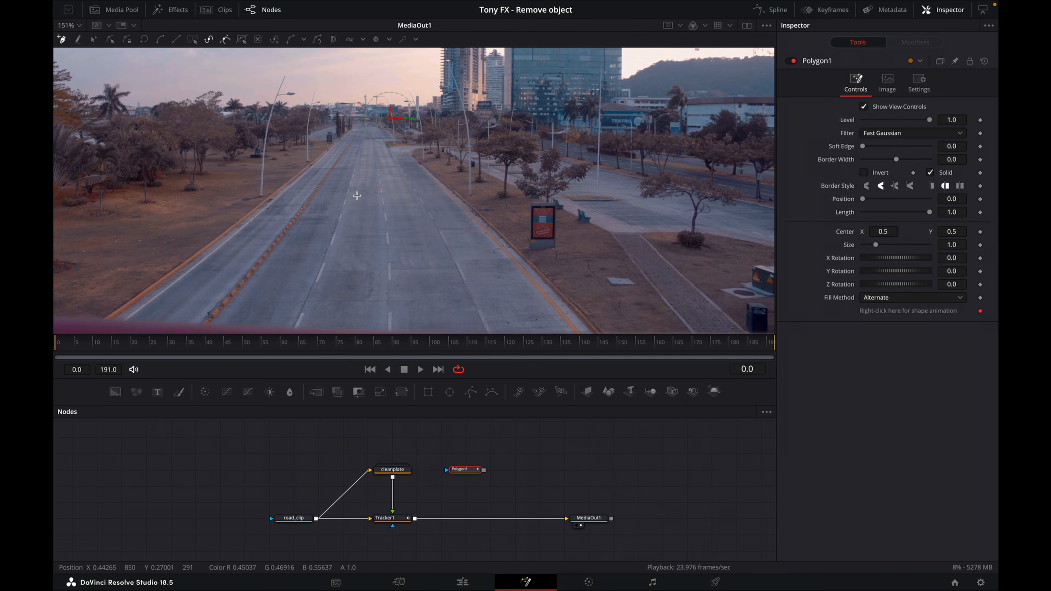
click(355, 125)
click(382, 124)
scroll(398, 319, down, 2)
click(416, 328)
click(256, 325)
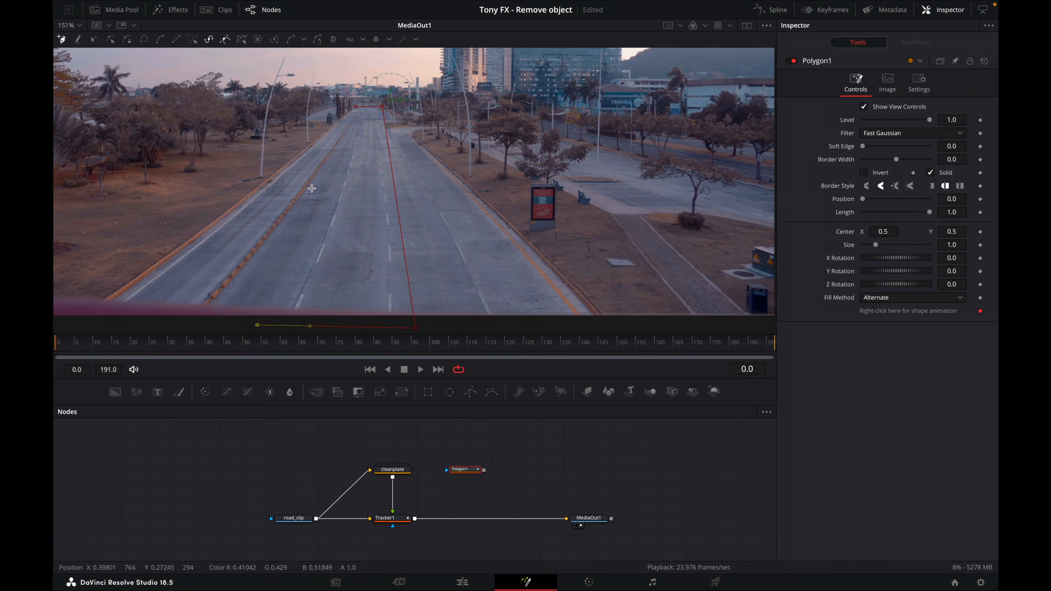
click(355, 107)
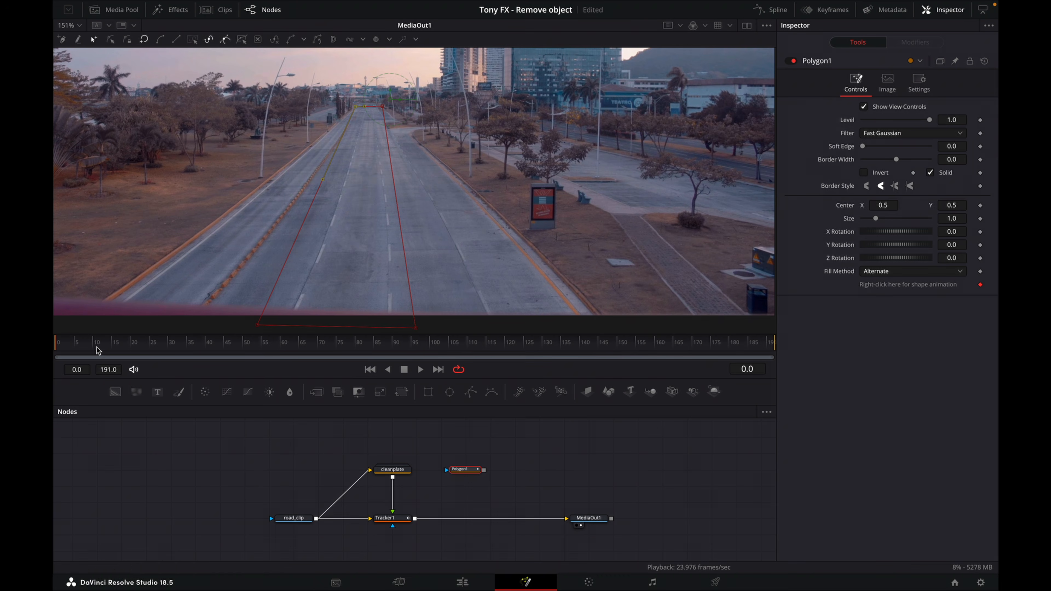
Check the lane mask through frame 191, connect Polygon1 to Tracker1's mask input, return to frame 0 and save the project.
drag(58, 352, 805, 358)
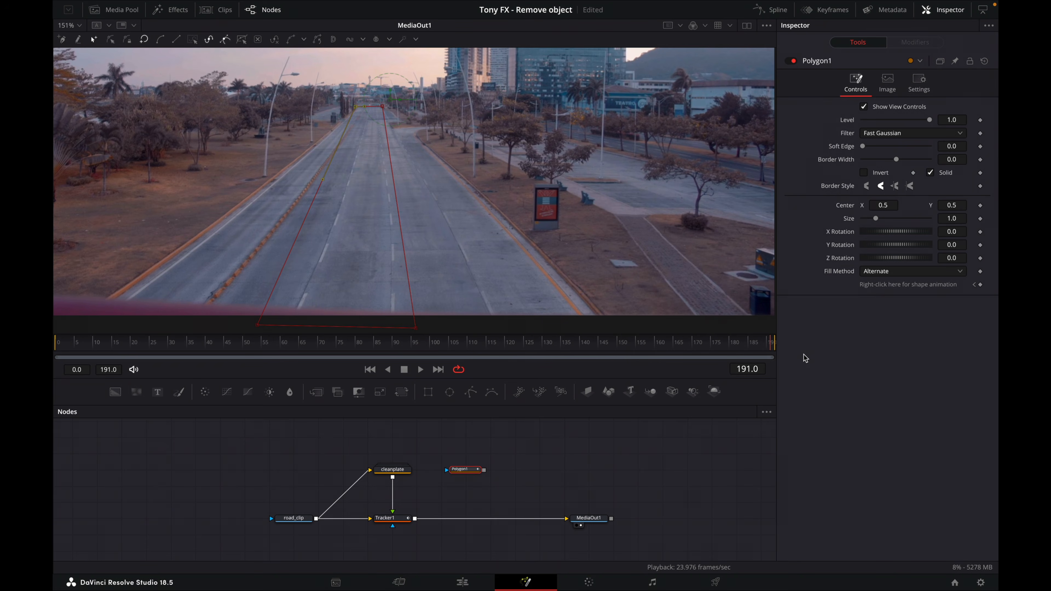
key(ctrl+s)
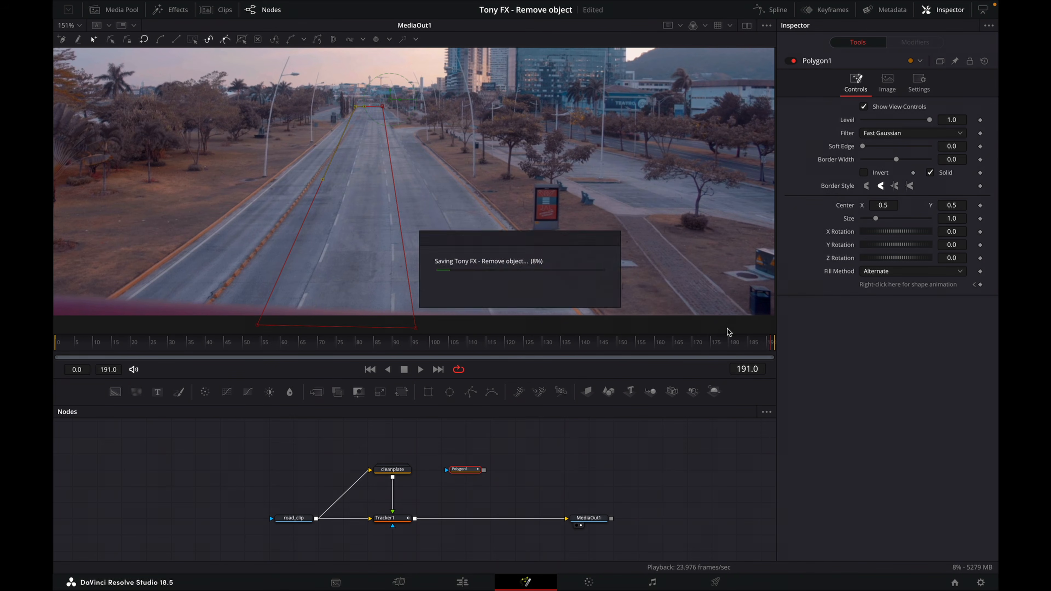
drag(485, 470, 393, 528)
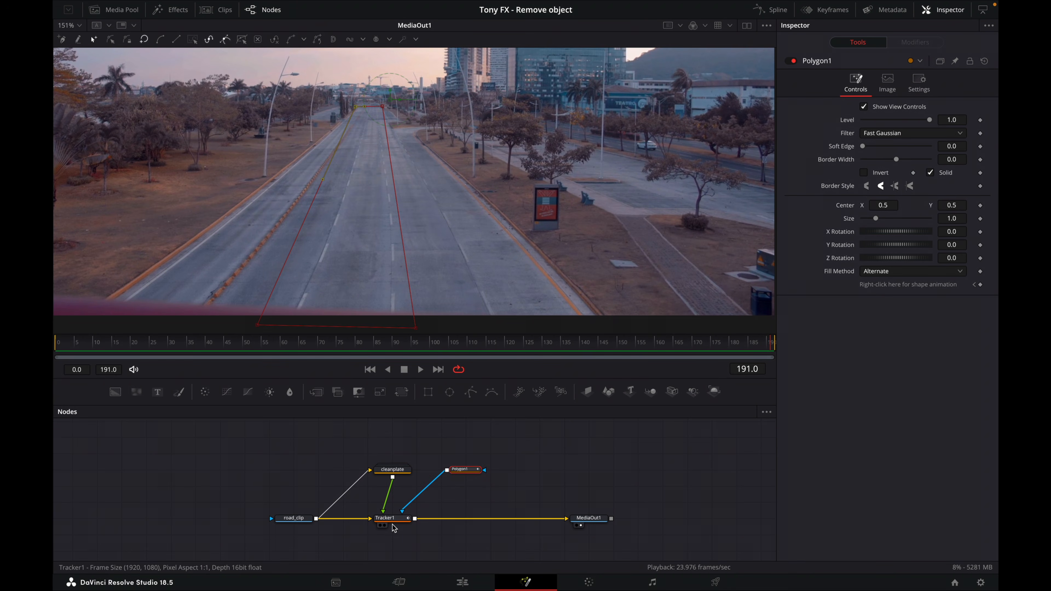
drag(296, 346, 54, 336)
key(ctrl+s)
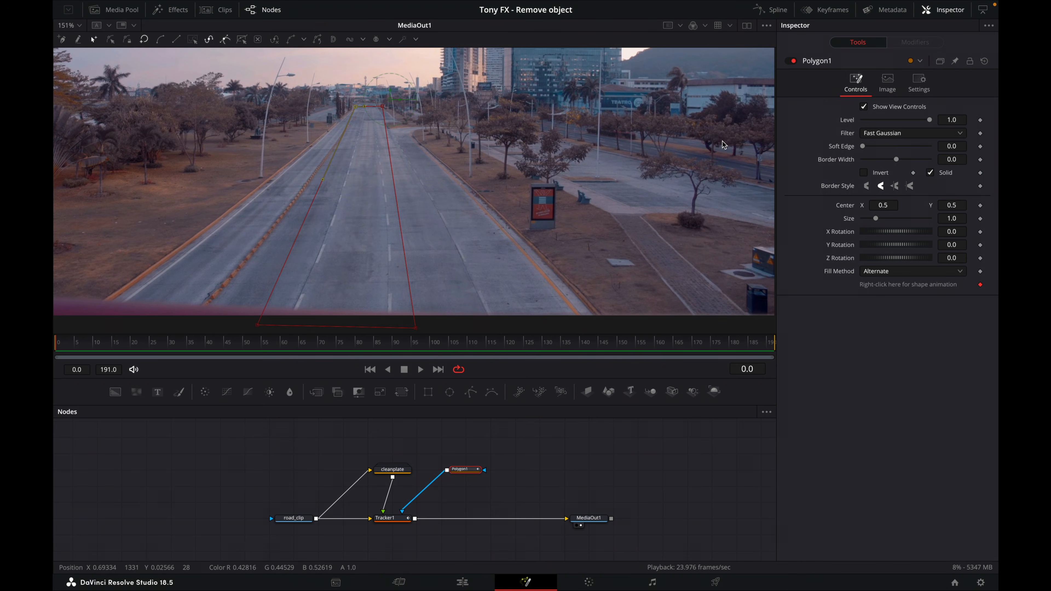
Play the masked MediaOut1 result from frame 0 with the road magnified and the mask outline hidden.
click(662, 480)
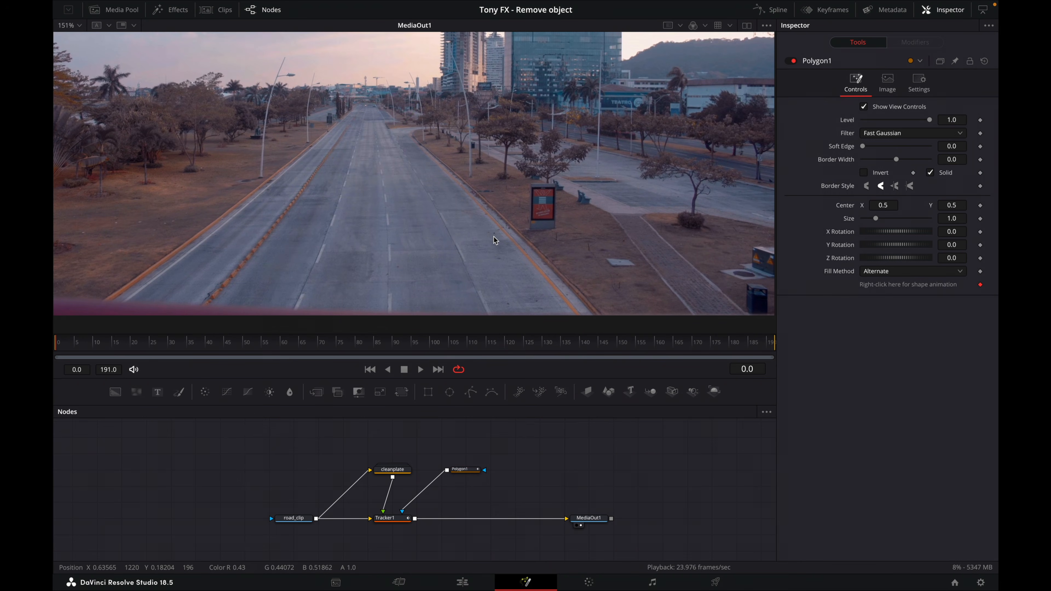
scroll(494, 237, up, 2)
drag(618, 188, 582, 238)
scroll(310, 198, up, 2)
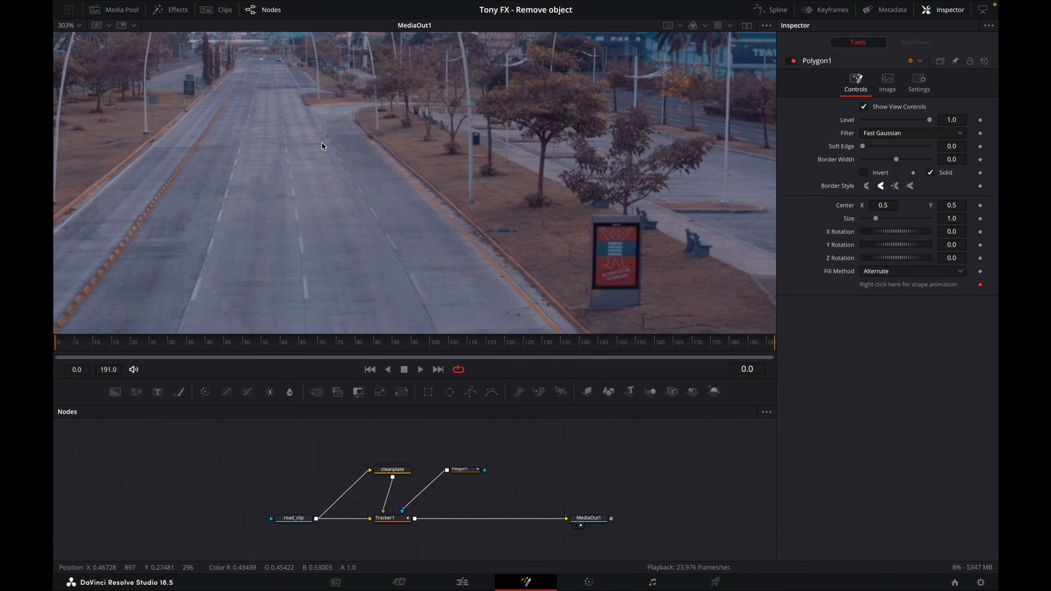
key(space)
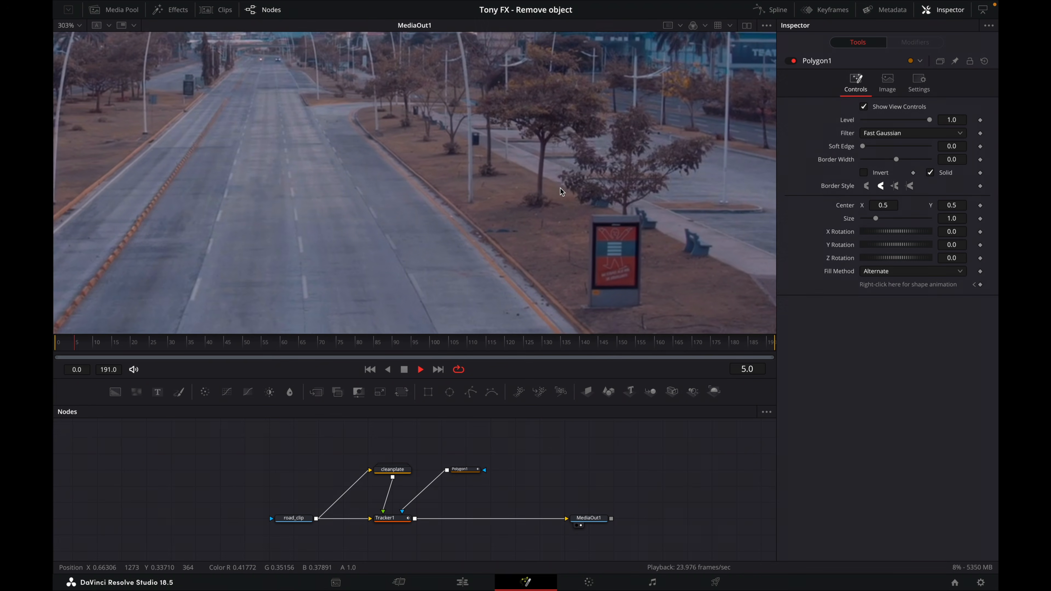
key(space)
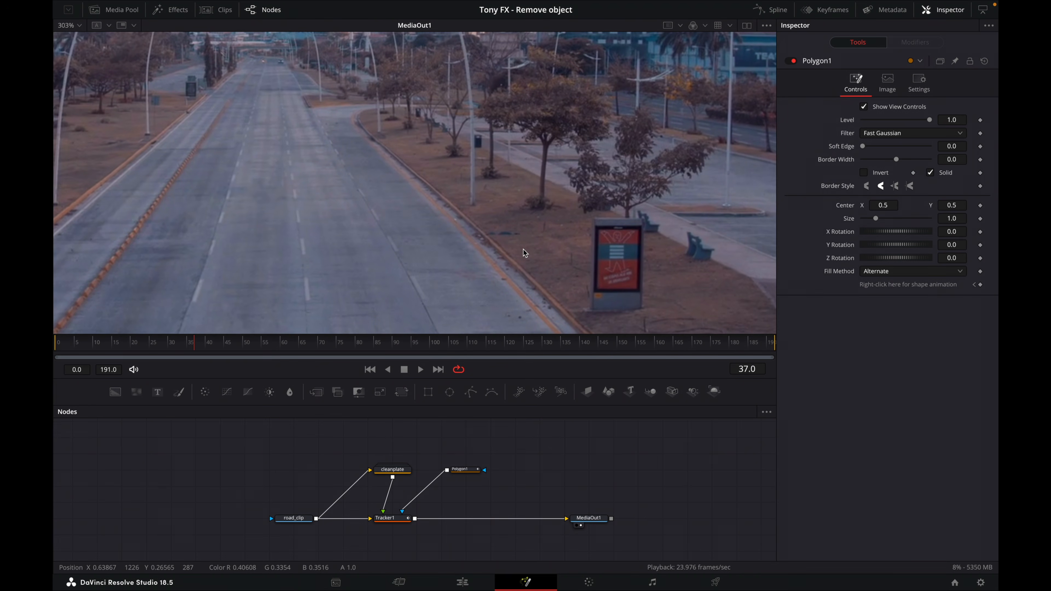
Examine the trees and the background street beyond the red billboard, scrubbing the result to frame 131.
key(minus)
drag(662, 240, 406, 212)
scroll(570, 191, up, 3)
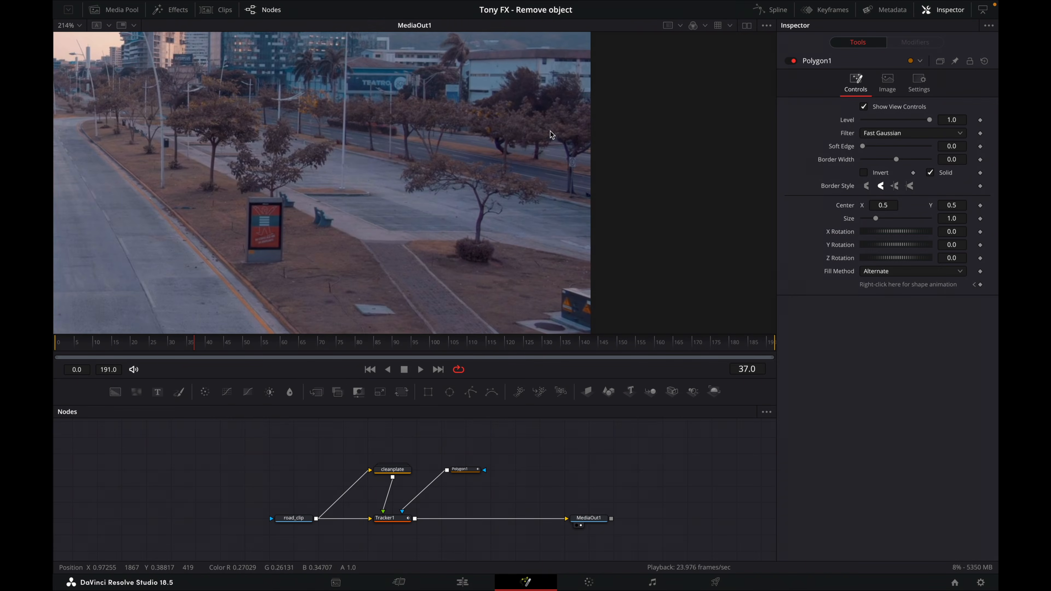
drag(502, 144, 519, 161)
drag(394, 348, 545, 358)
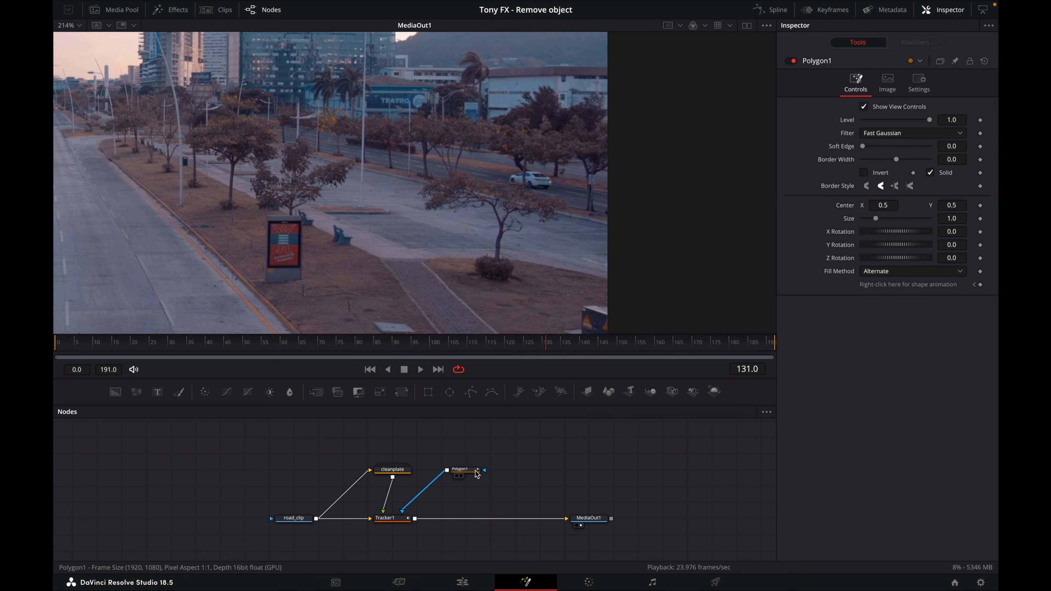
Add a second polygon mask after Polygon1 at frame 0, tracing the background street behind the trees and extending past the image edge.
click(464, 471)
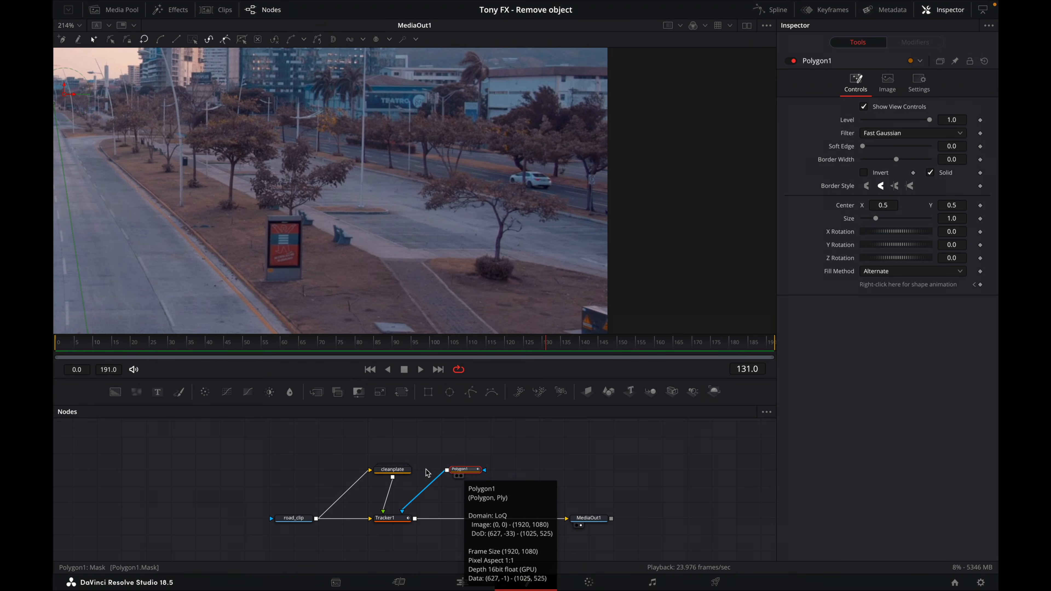
click(55, 347)
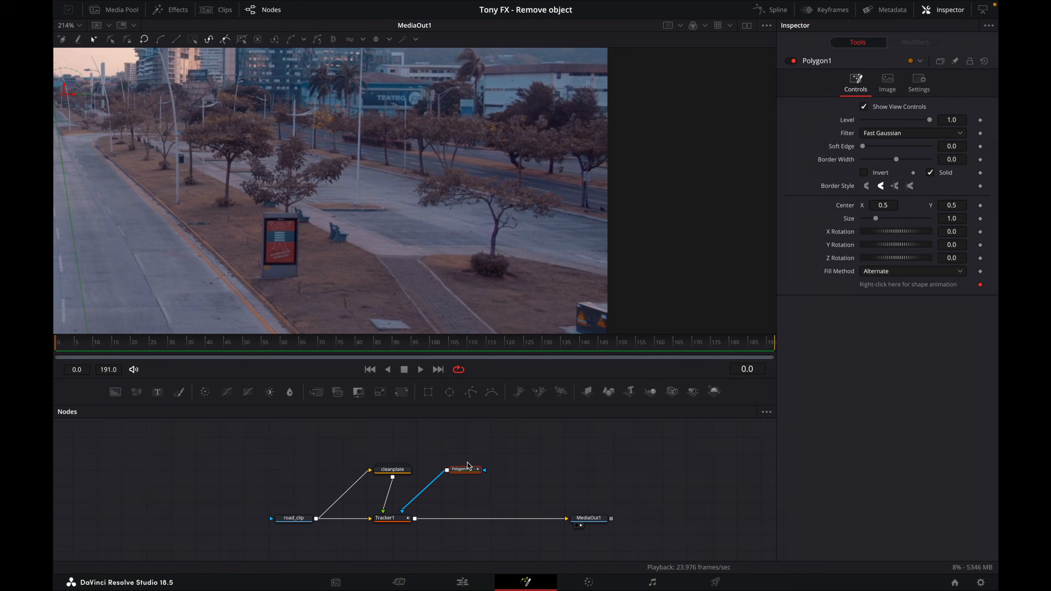
click(470, 393)
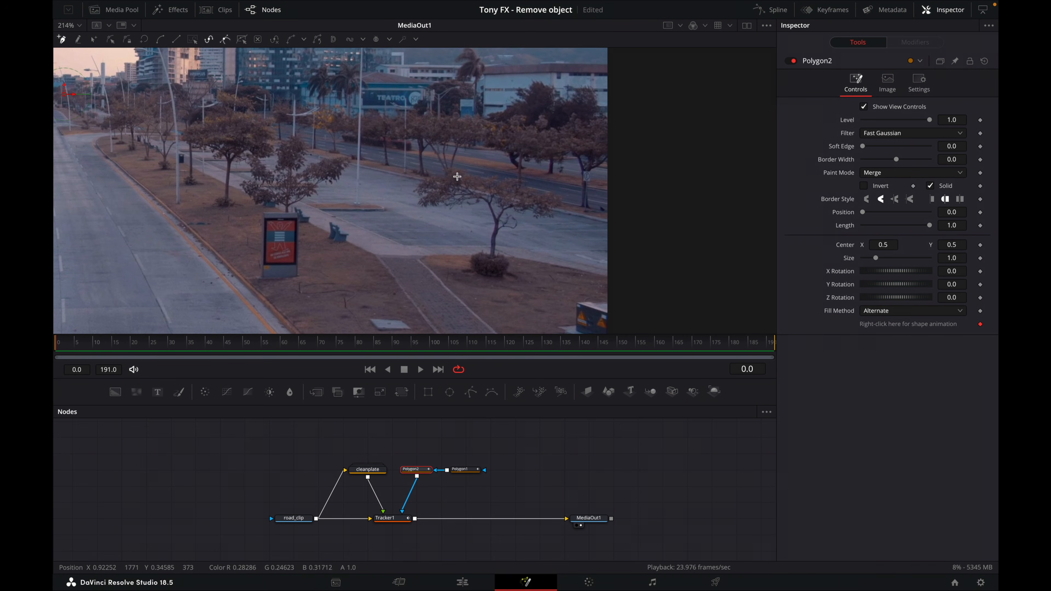
click(563, 209)
click(629, 220)
click(623, 178)
click(480, 160)
click(372, 146)
click(298, 123)
click(272, 121)
click(275, 143)
click(290, 134)
click(334, 156)
click(364, 152)
click(373, 160)
click(377, 165)
click(423, 173)
click(445, 172)
click(452, 167)
click(470, 170)
click(516, 181)
click(555, 194)
click(564, 209)
click(585, 212)
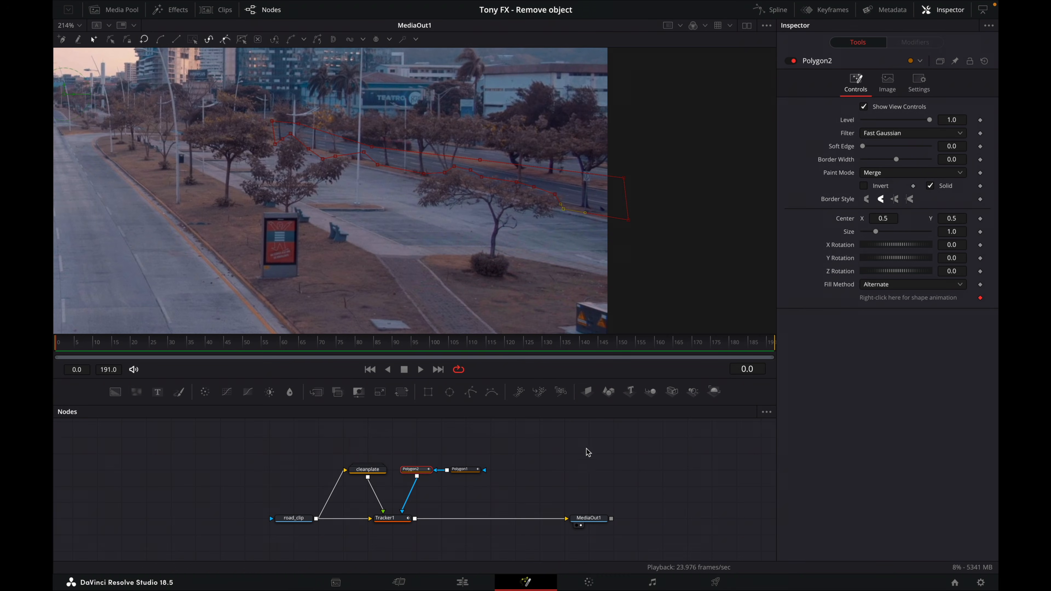
click(590, 462)
Reshape the lower edge of Polygon2 at frame 122 near the tree on the background street, and check the result at frame 131.
mouse_move(495, 348)
mouse_down()
mouse_move(327, 336)
mouse_move(371, 347)
mouse_move(514, 347)
mouse_up()
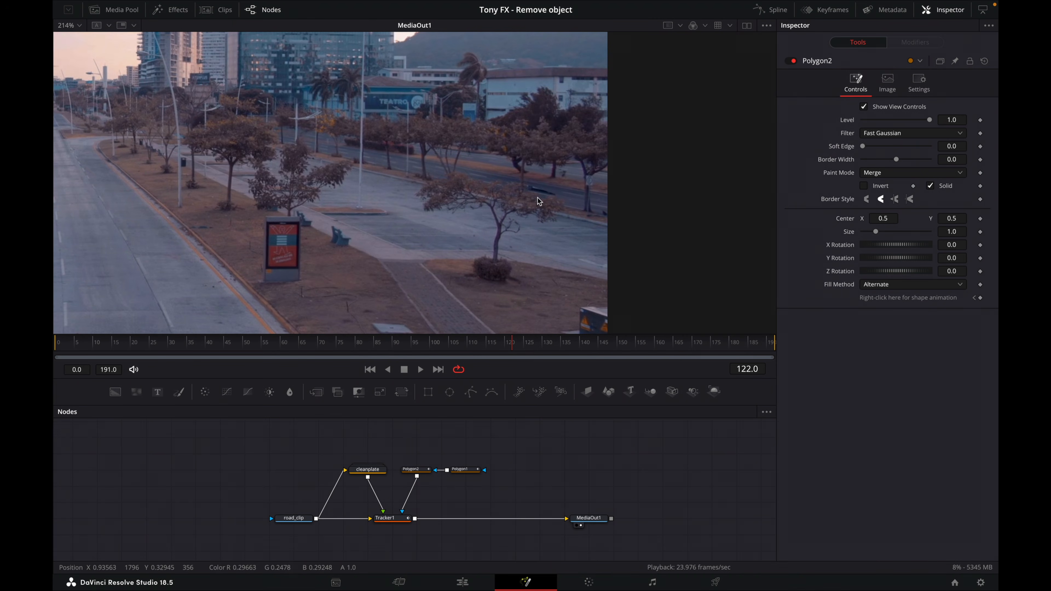
click(414, 470)
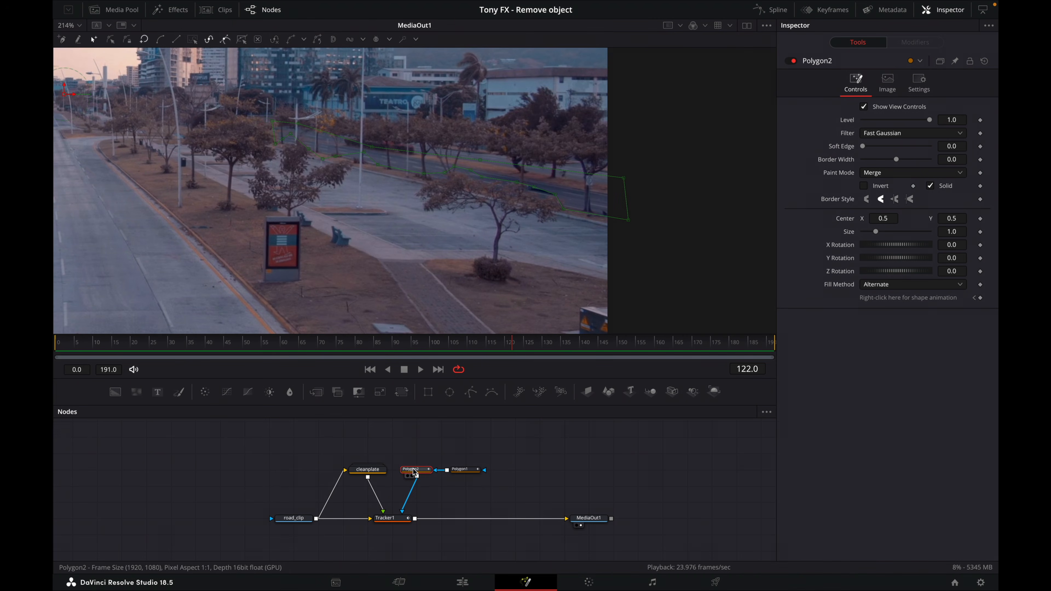
drag(555, 194, 513, 186)
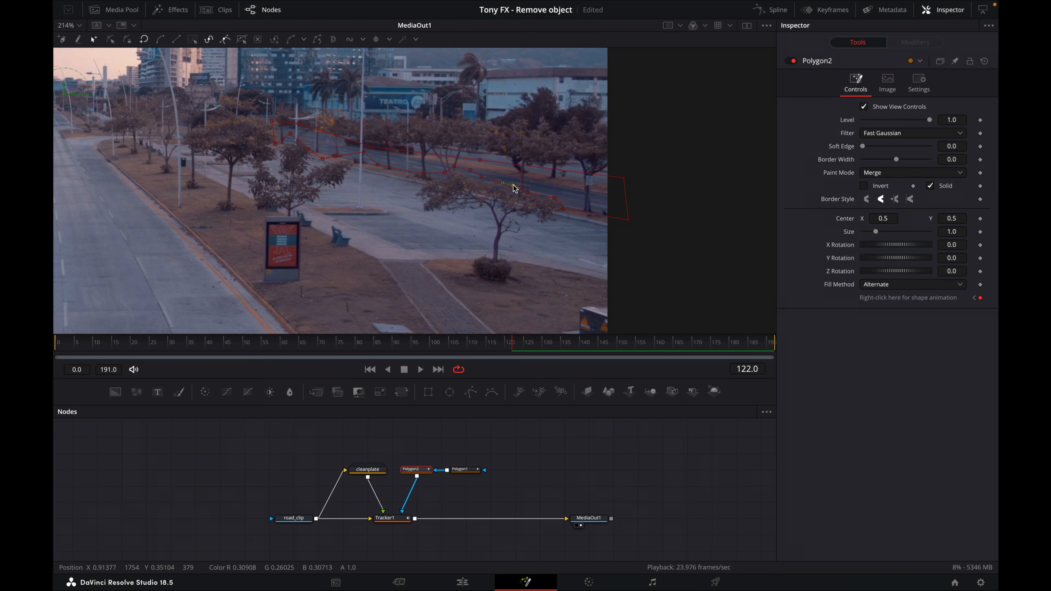
drag(520, 347, 550, 347)
click(618, 467)
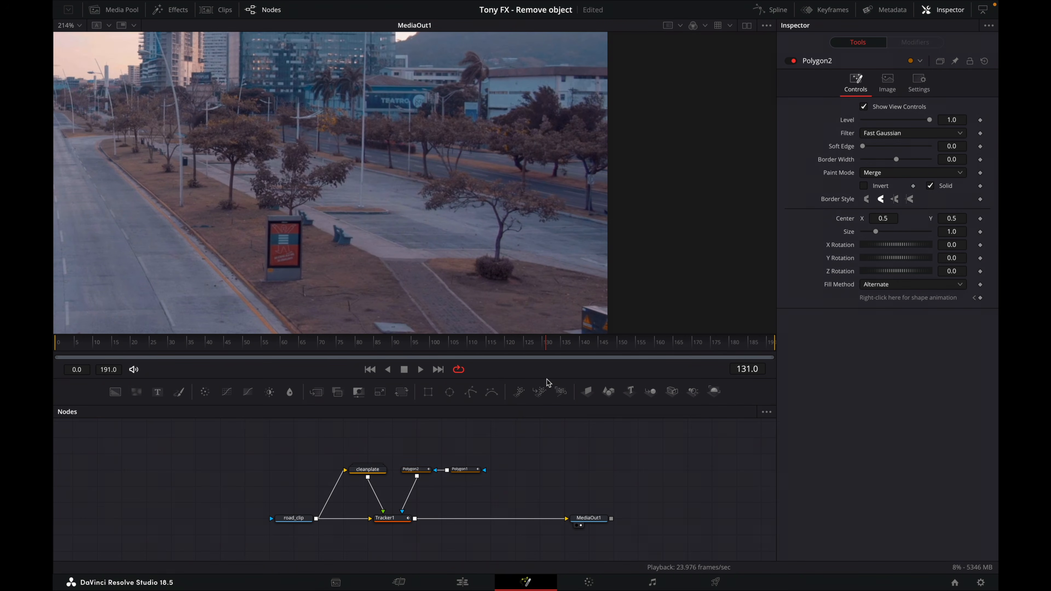
Move the lower-edge point of Polygon2 further left along the background street at frame 150 and save the project.
drag(491, 348, 616, 345)
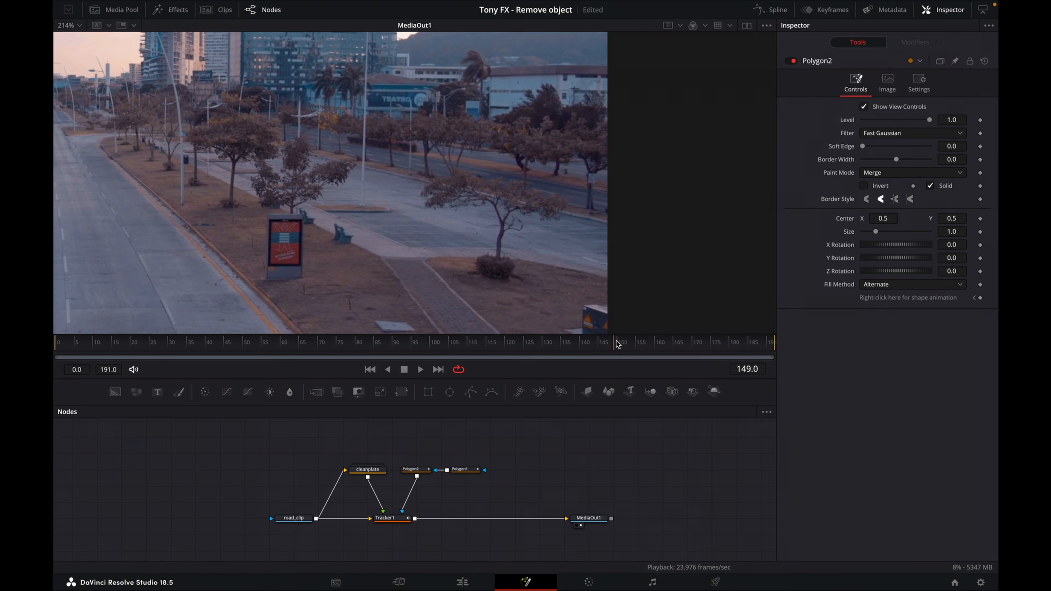
click(415, 469)
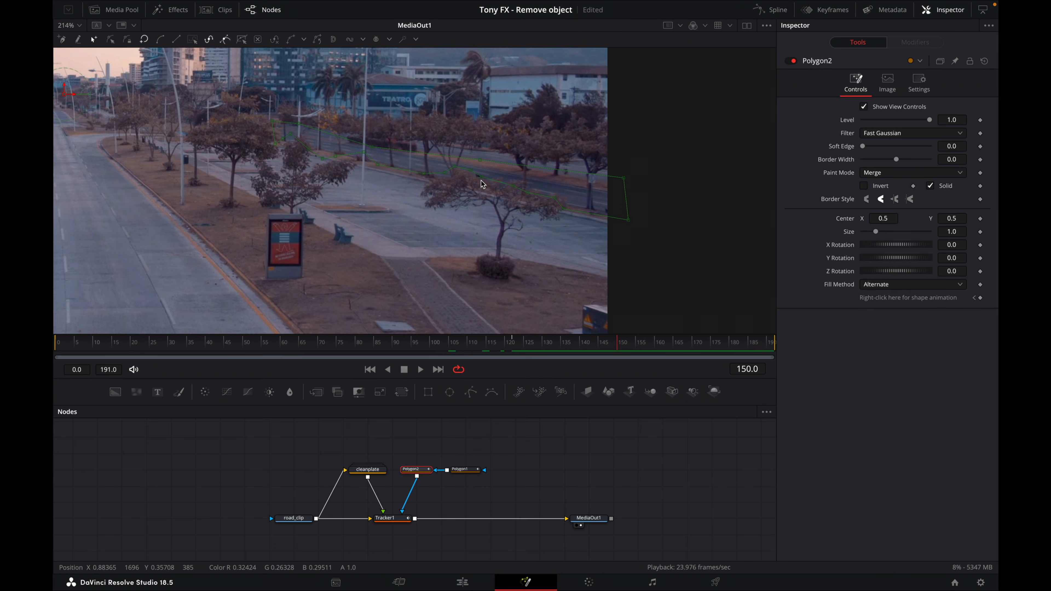
drag(481, 179, 453, 173)
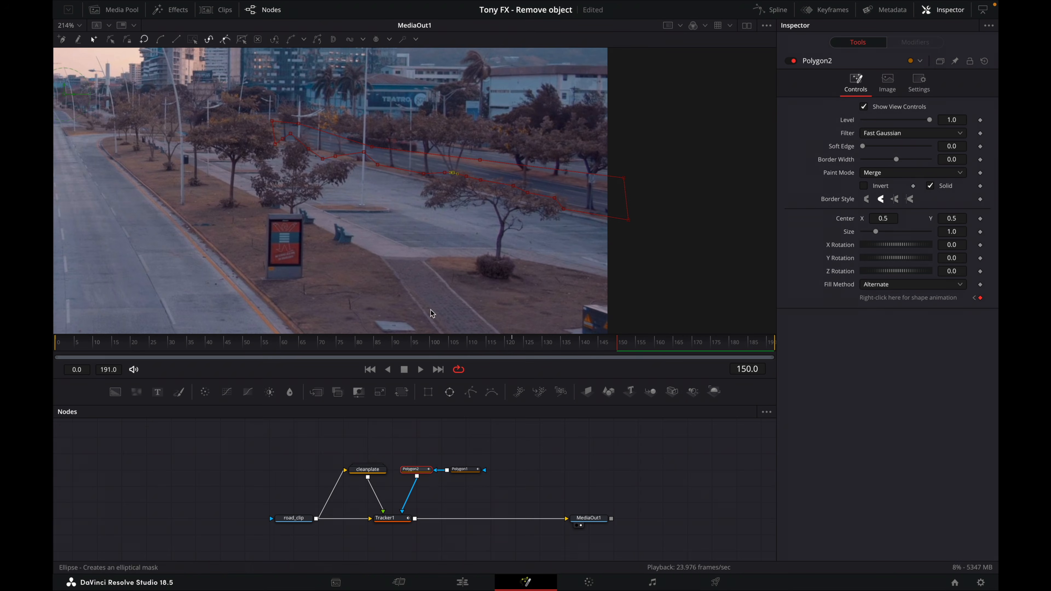
key(super+s)
Move the point of Polygon2 among the trees along the background street further left at frame 175.
click(555, 475)
drag(572, 356, 712, 365)
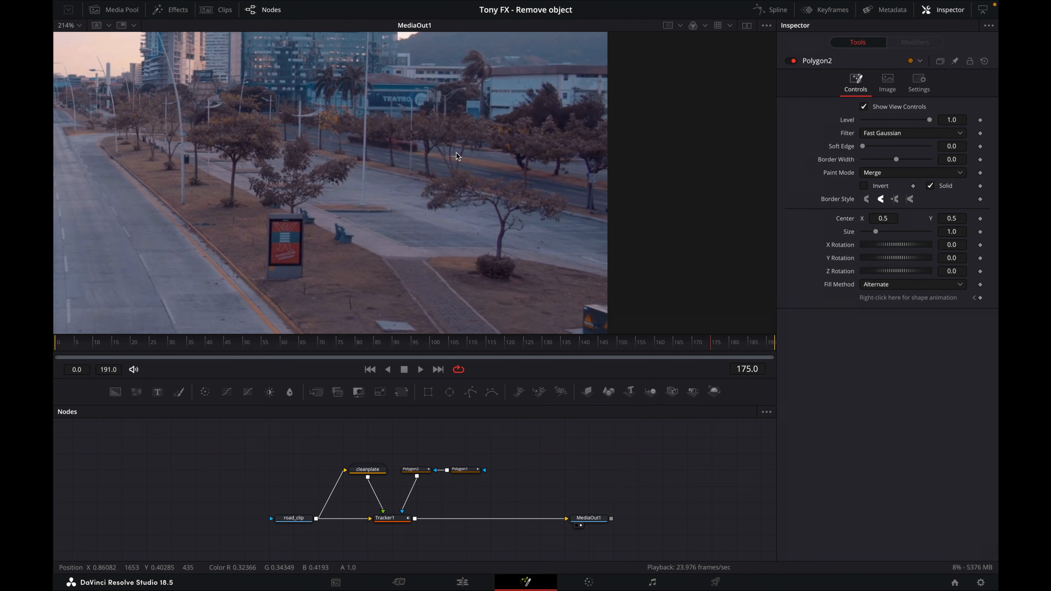
click(415, 469)
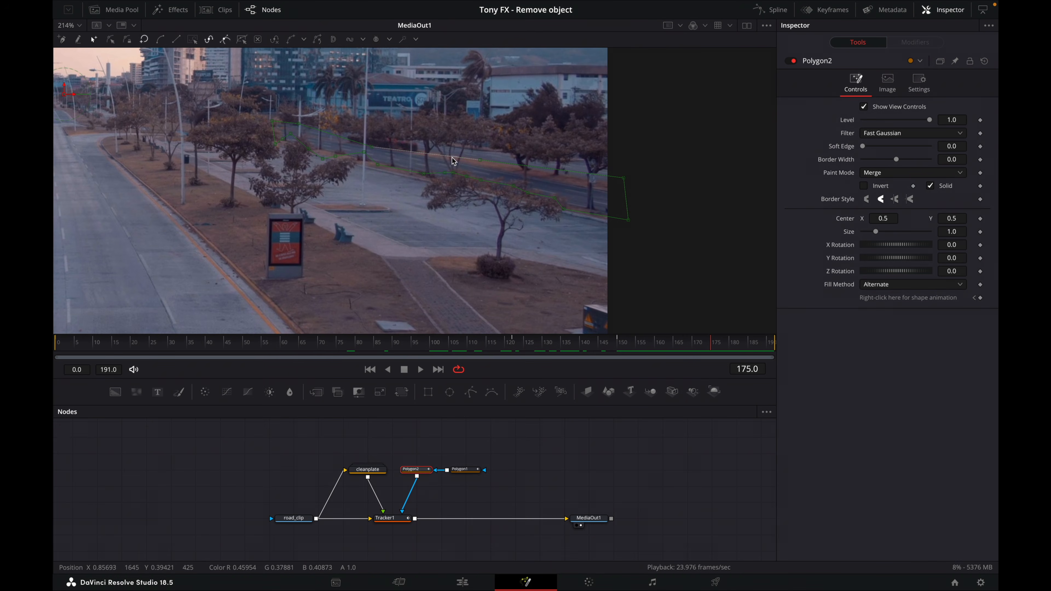
drag(479, 160, 425, 146)
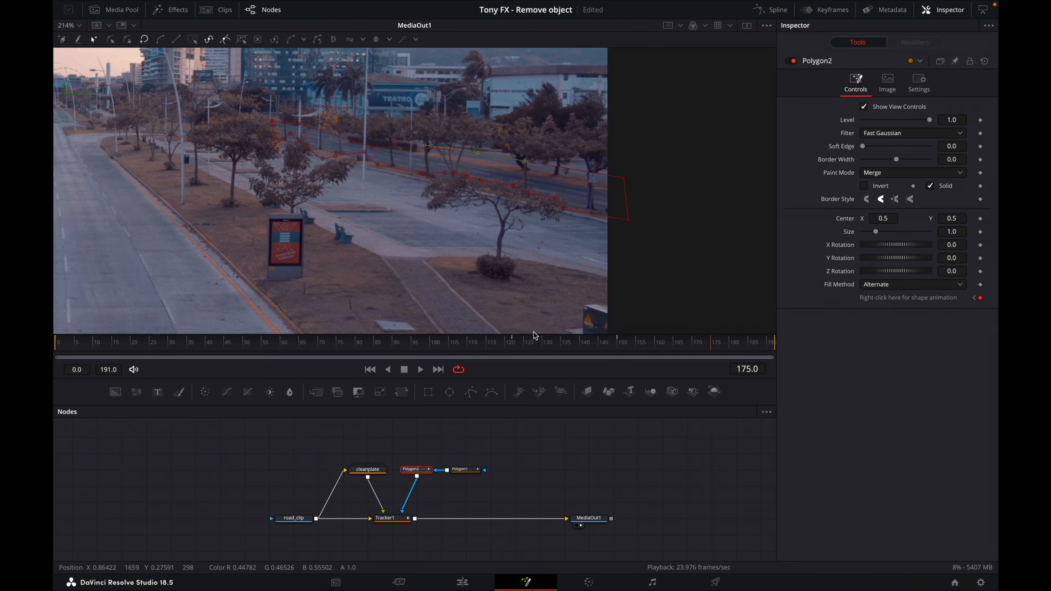
Scrub and play the MediaOut1 result without the mask outline to check the background street behind the trees.
drag(515, 353, 460, 370)
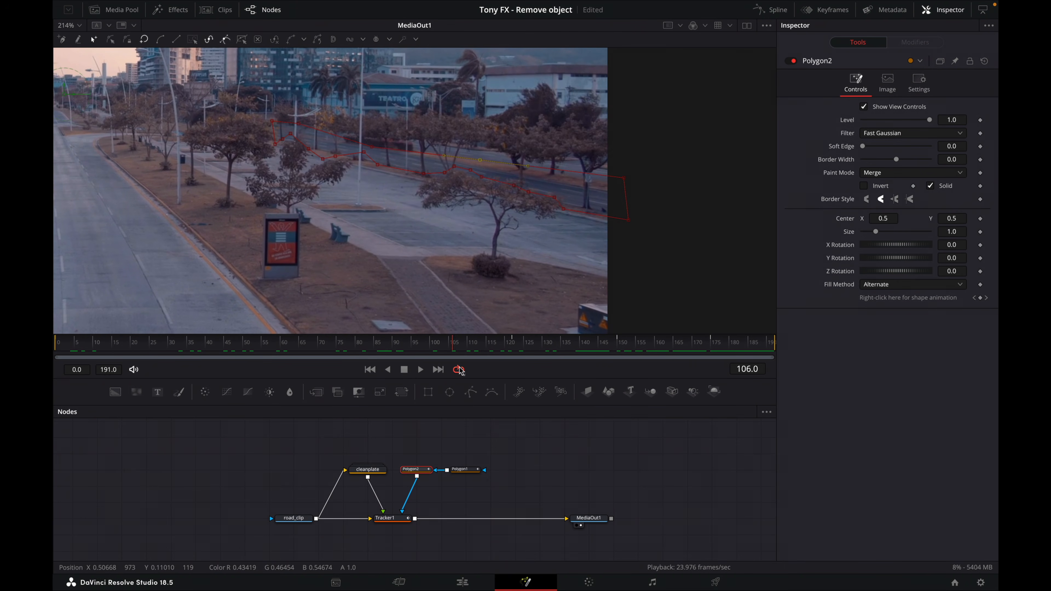
key(space)
click(588, 486)
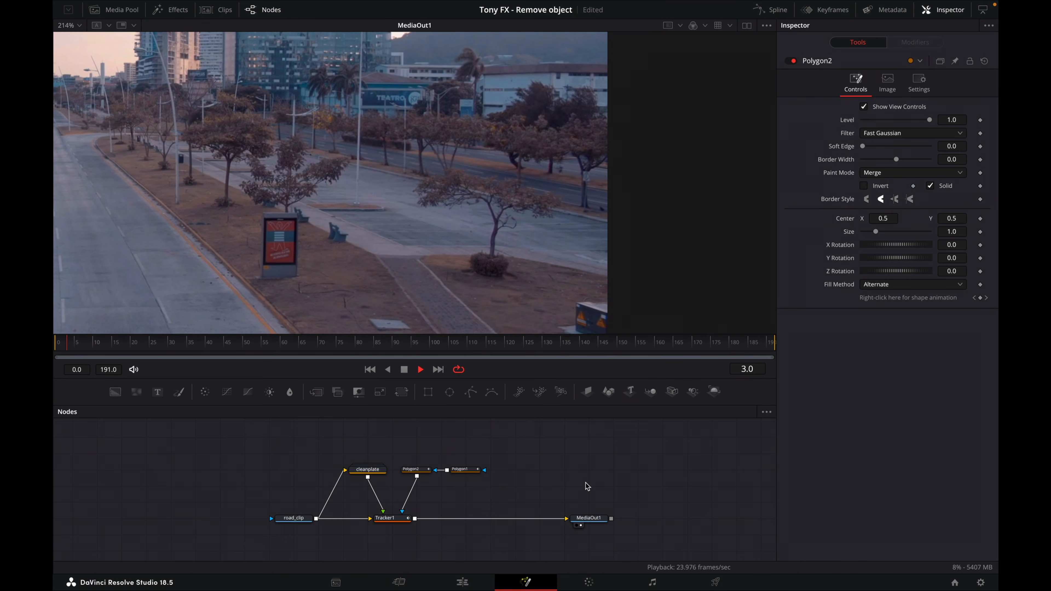
key(space)
Check the result from frame 183 back to 167, save the project, and bring the background street behind the trees into close view.
click(742, 345)
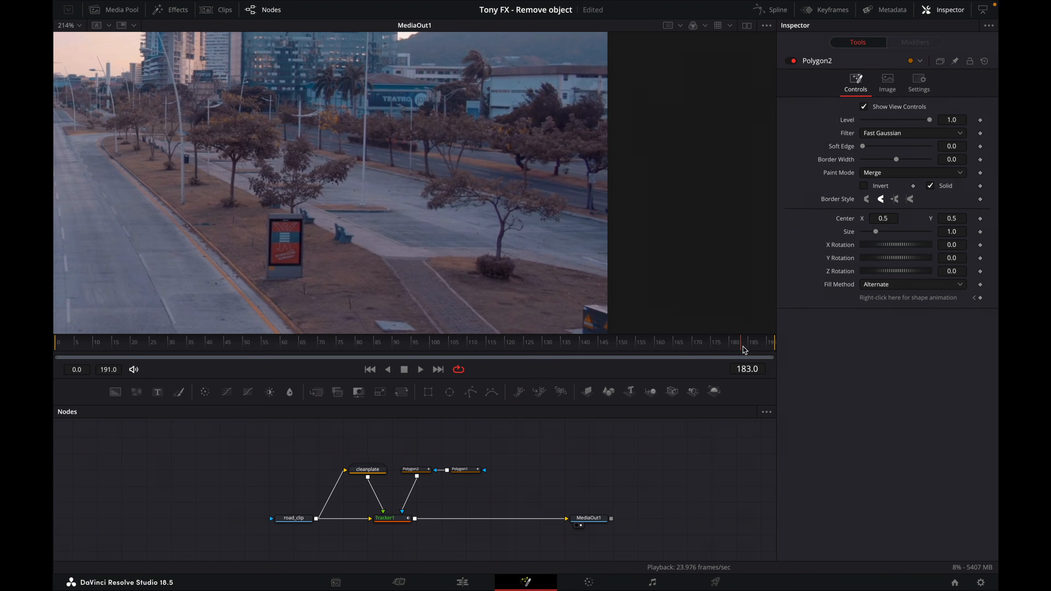
drag(714, 343, 682, 343)
key(ctrl+s)
scroll(517, 242, up, 1)
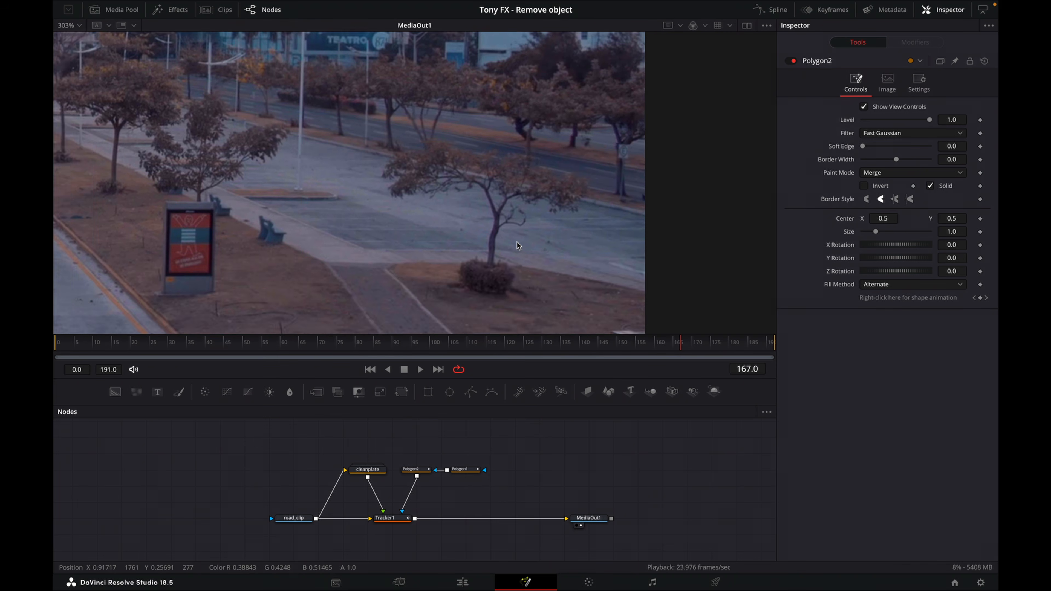
drag(523, 157, 484, 232)
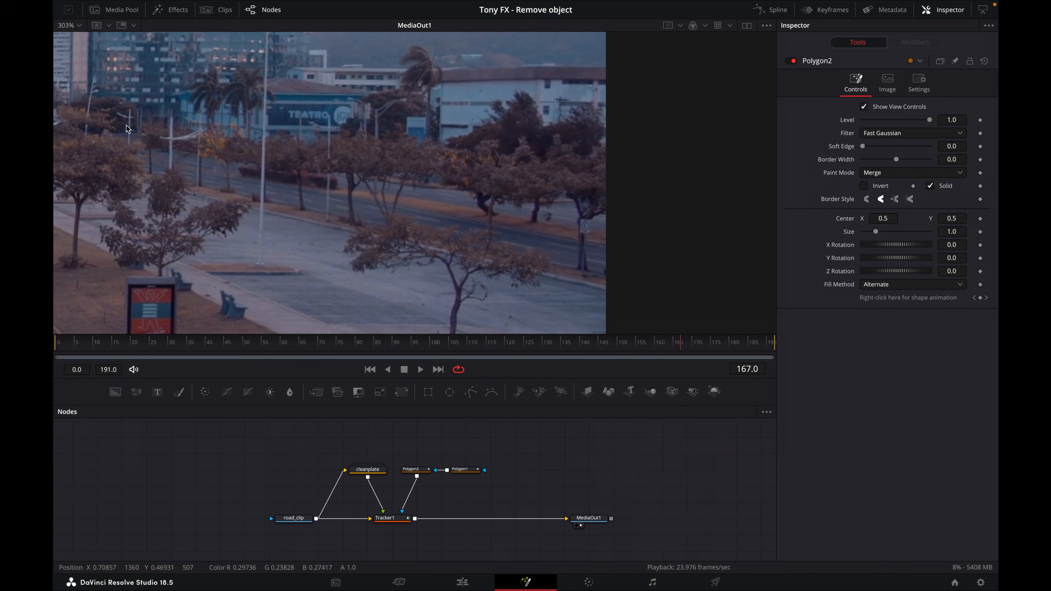
Play the MediaOut1 result to check the background street, view the whole frame, and return to frame 0.
drag(470, 349, 415, 342)
key(space)
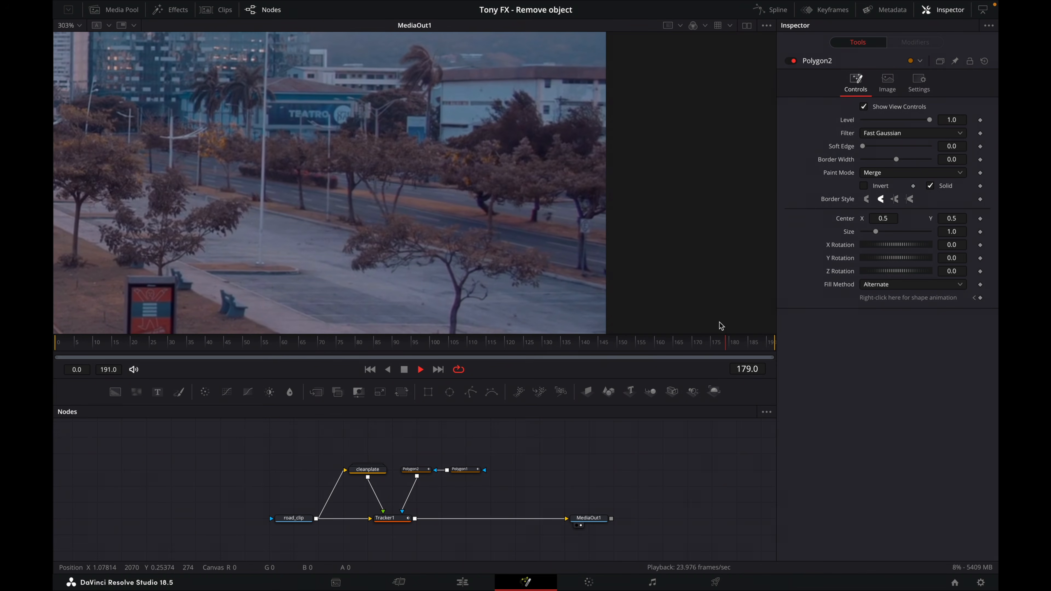
key(space)
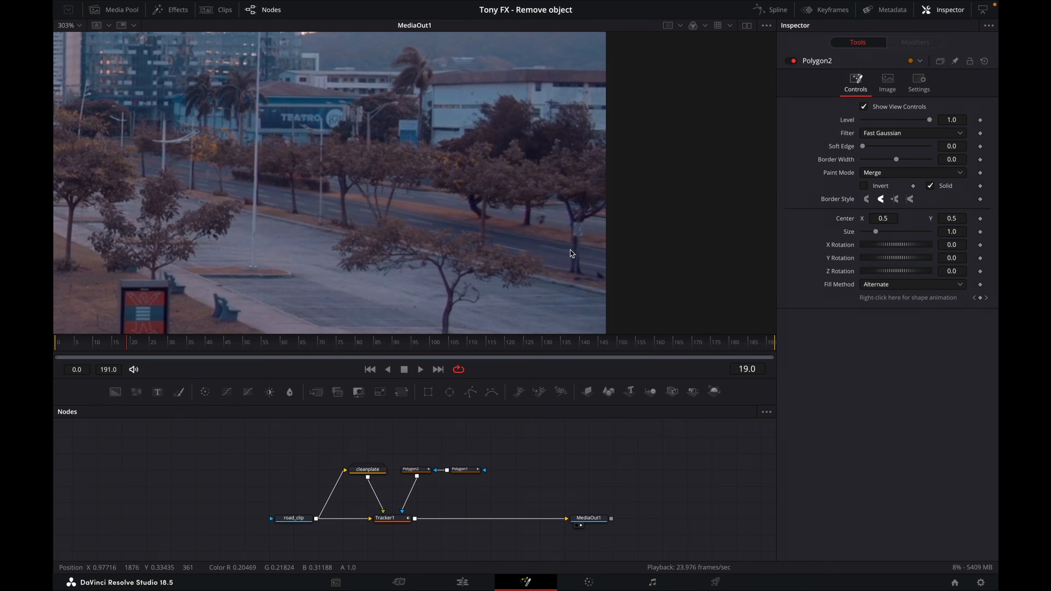
scroll(483, 237, down, 4)
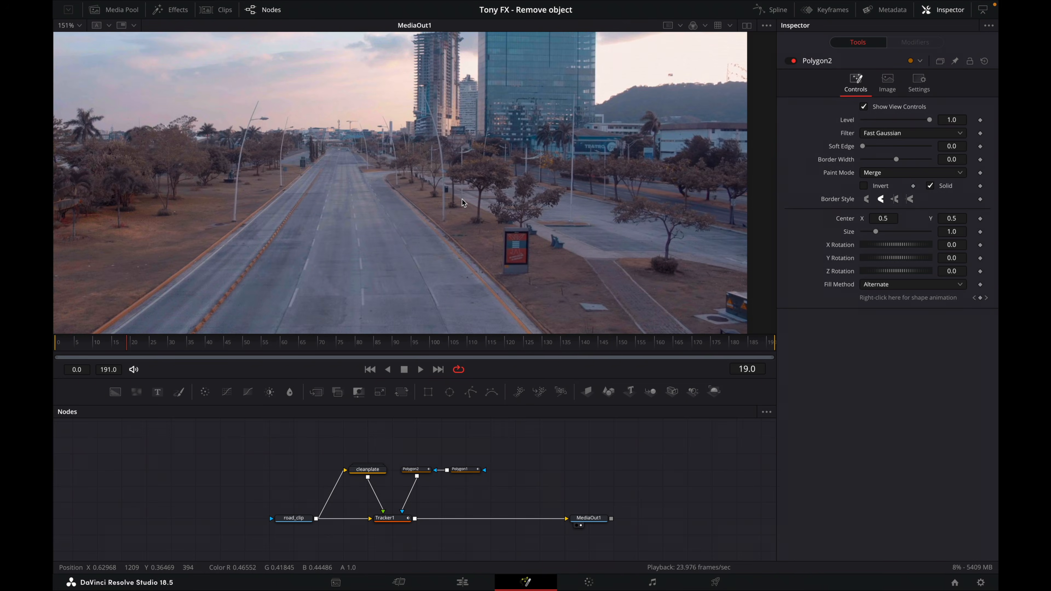
scroll(462, 199, down, 2)
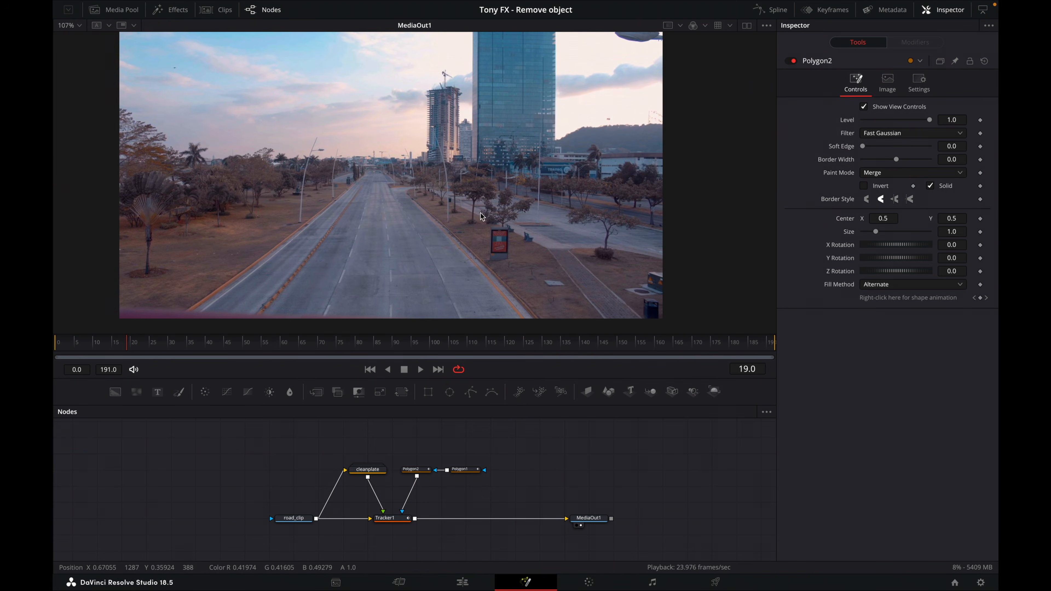
click(55, 342)
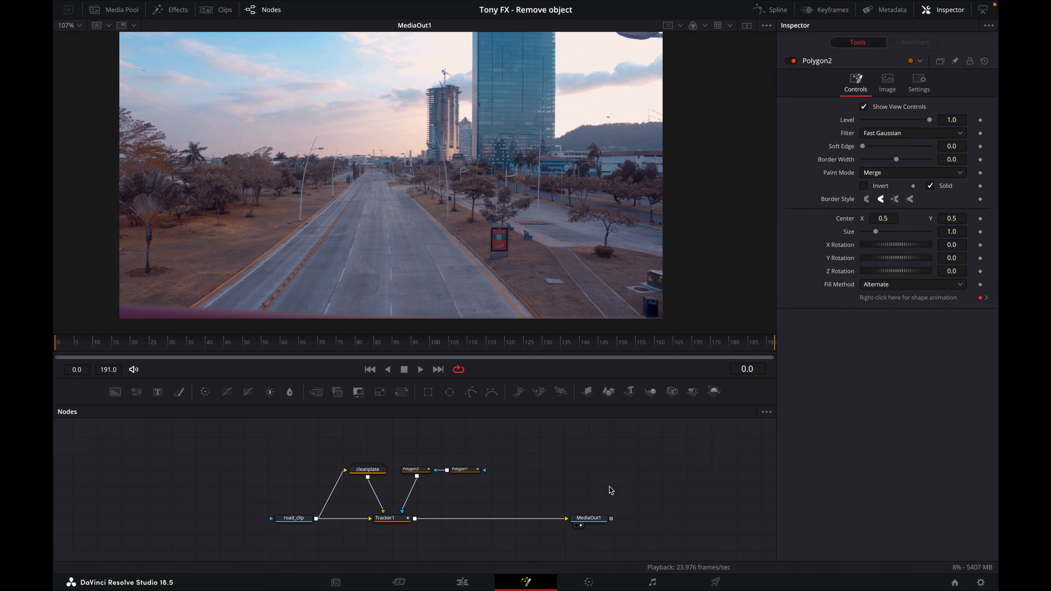
Insert a Transform node between Tracker1 and MediaOut1 and set its Size to 1.016 to crop the red lower edge at frame 103.
drag(302, 344, 437, 349)
scroll(368, 307, up, 8)
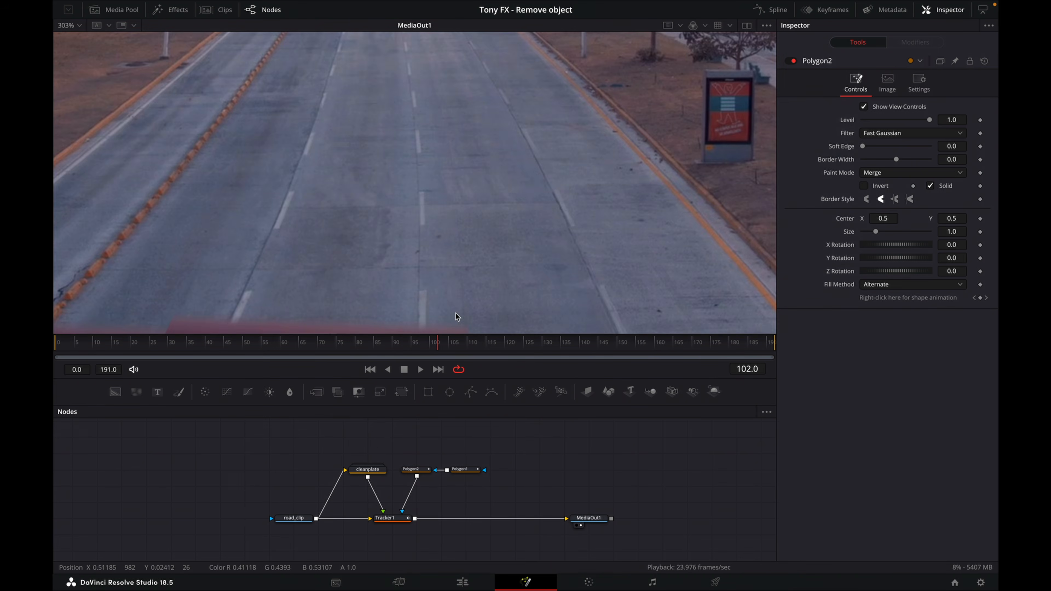
mouse_move(437, 349)
mouse_down()
mouse_move(423, 348)
mouse_move(441, 347)
mouse_up()
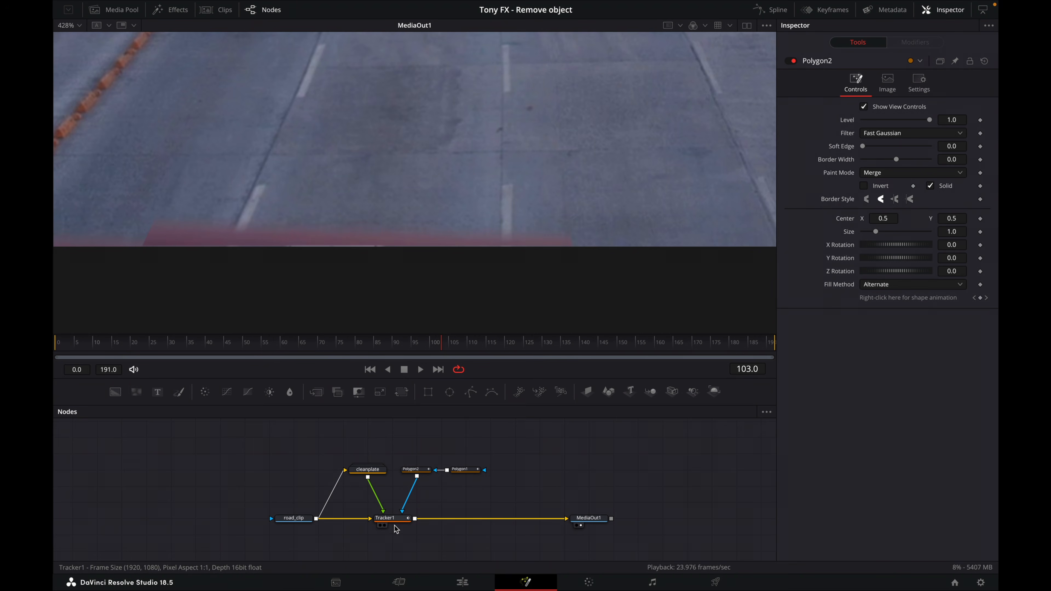
click(386, 522)
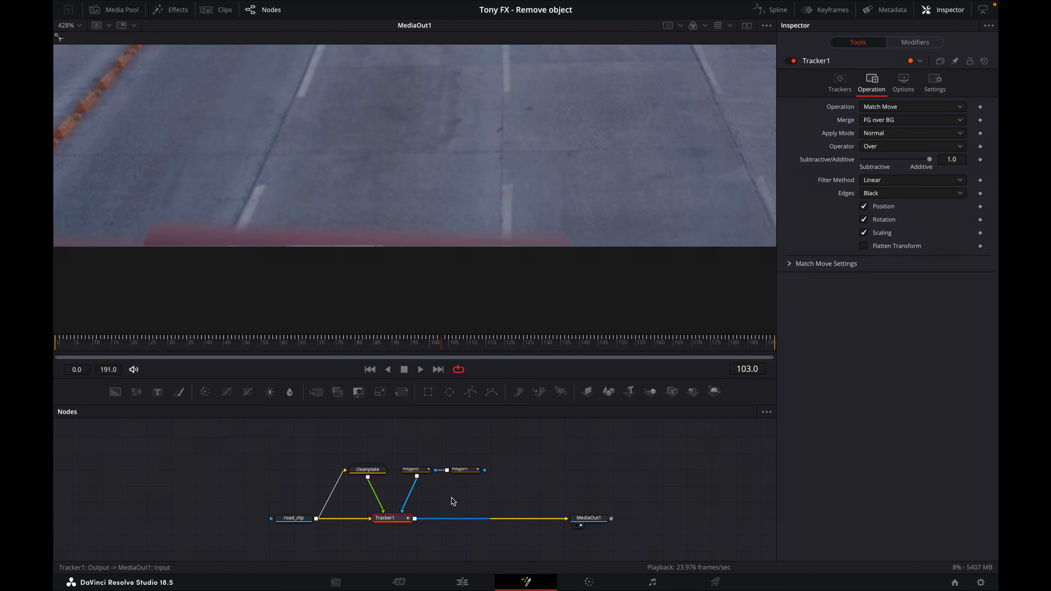
click(401, 392)
drag(952, 158, 960, 158)
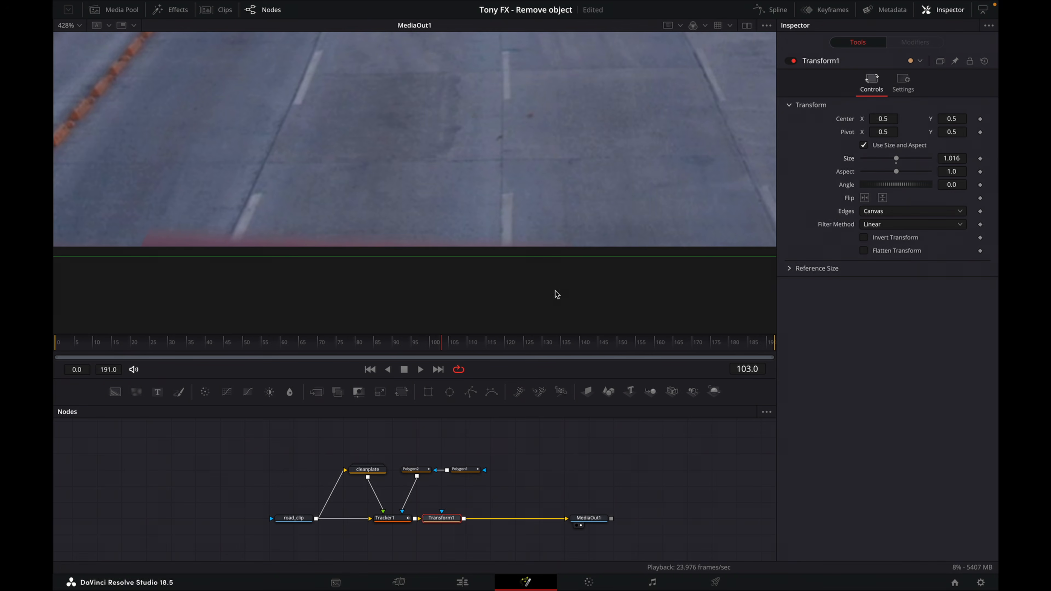
Check the lower edge at frames 36 and 60 and set the Size of Transform1 to 1.052.
drag(462, 342, 191, 346)
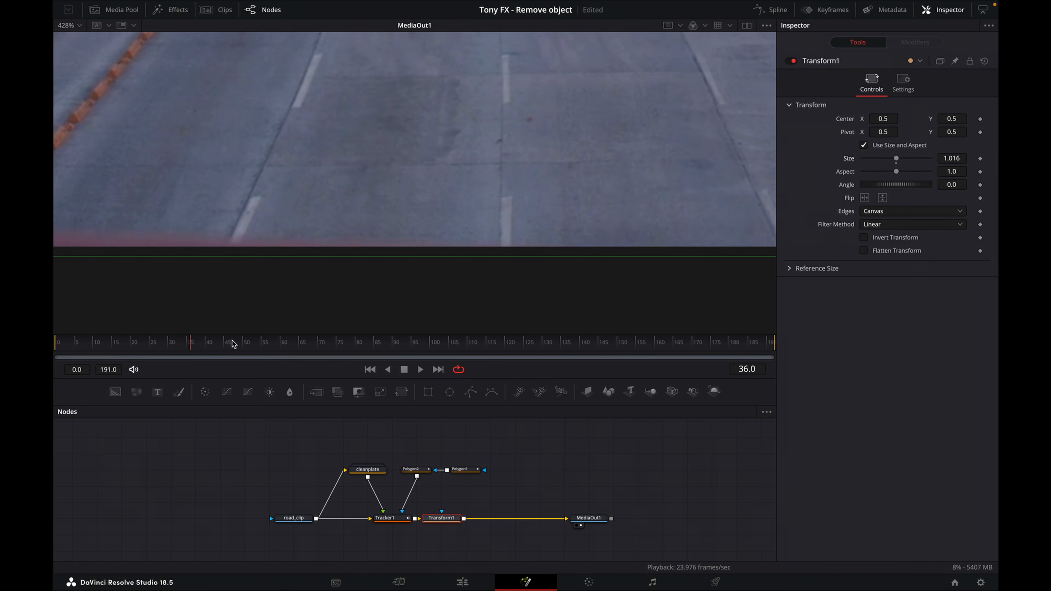
drag(224, 345, 280, 341)
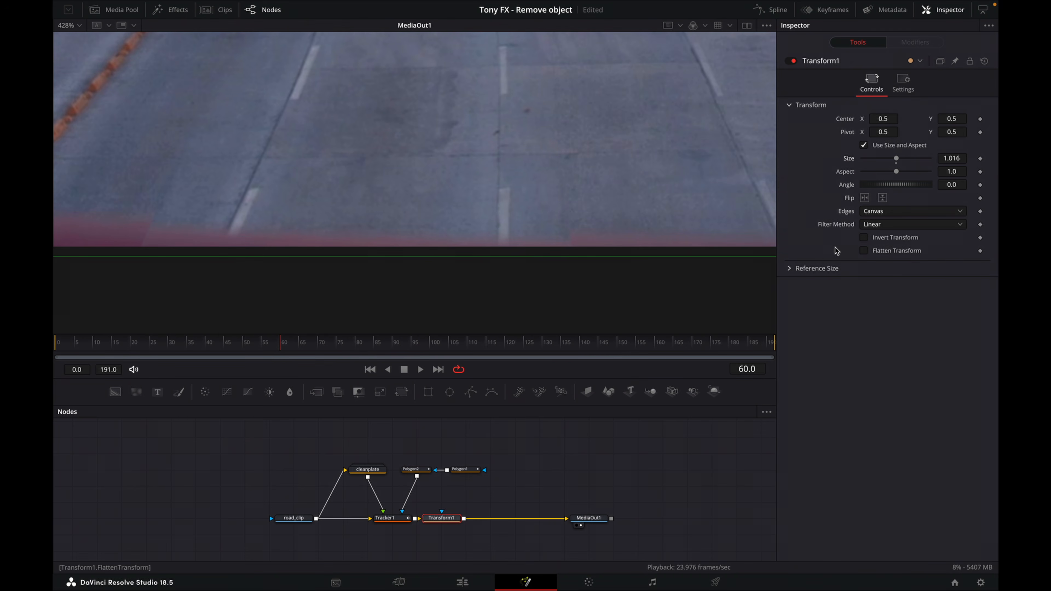
drag(952, 158, 967, 158)
scroll(517, 204, down, 8)
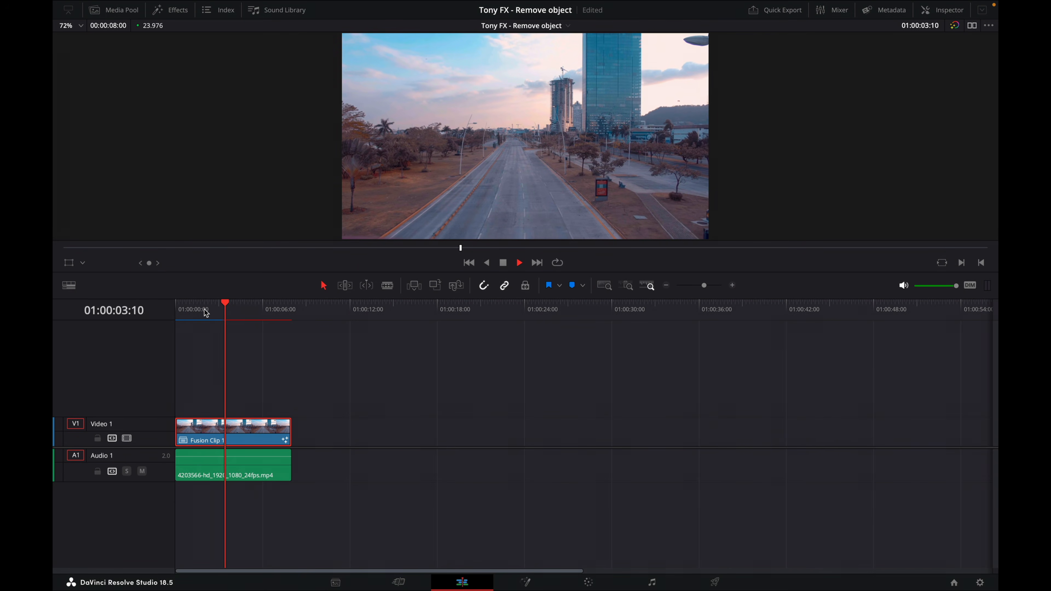
Pause the playback of Fusion Clip 1 on the Edit page and look up the Render Cache option without changing it.
key(space)
mouse_move(365, 23)
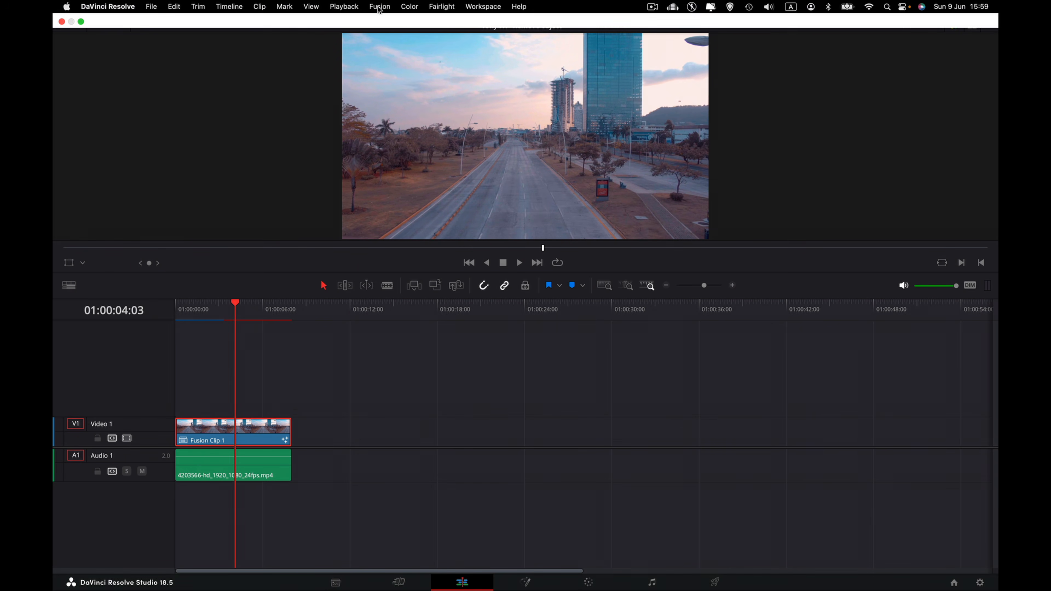
click(350, 5)
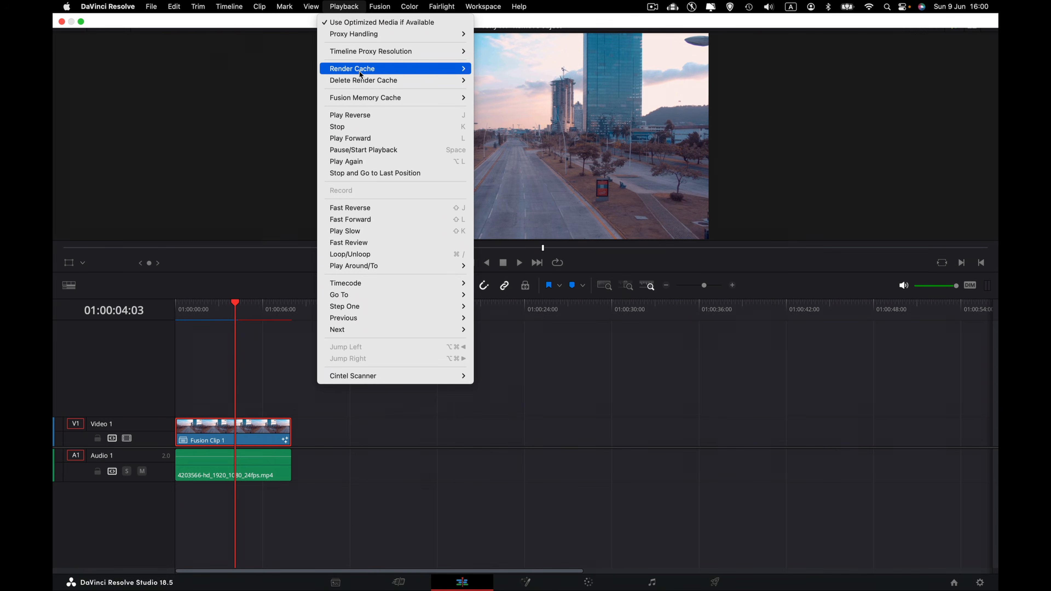
mouse_move(371, 69)
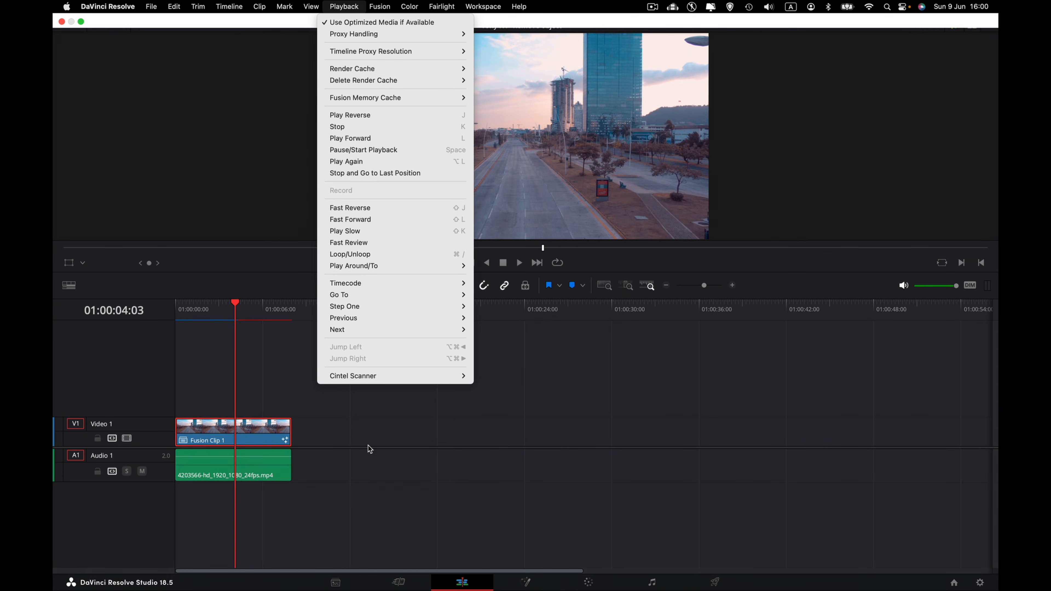
click(367, 438)
Save the project and play Fusion Clip 1 from the start of the timeline to review the cached result.
drag(227, 314, 141, 317)
key(ctrl+s)
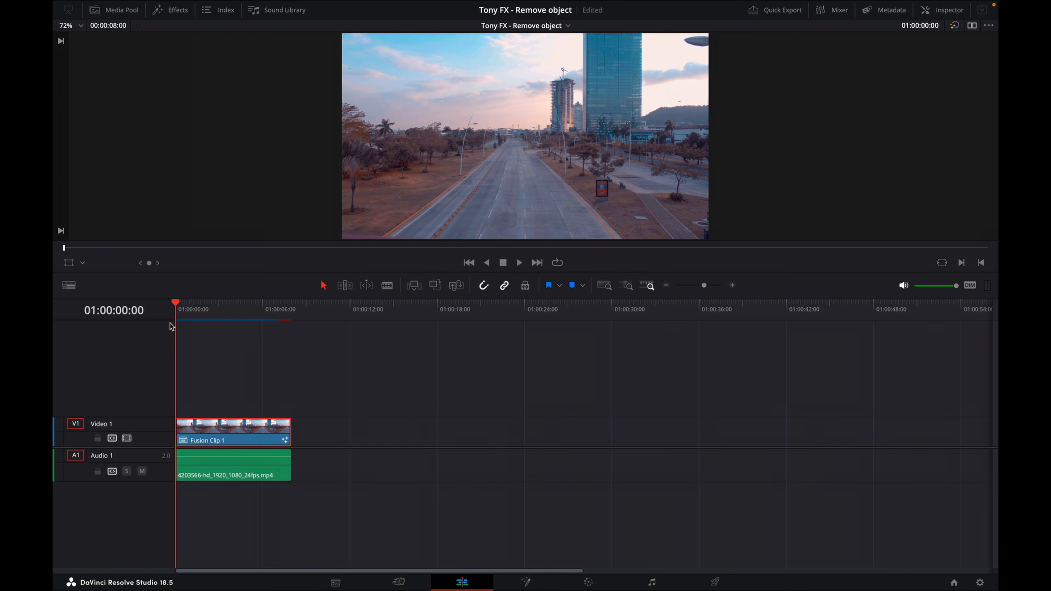
drag(204, 313, 143, 312)
key(space)
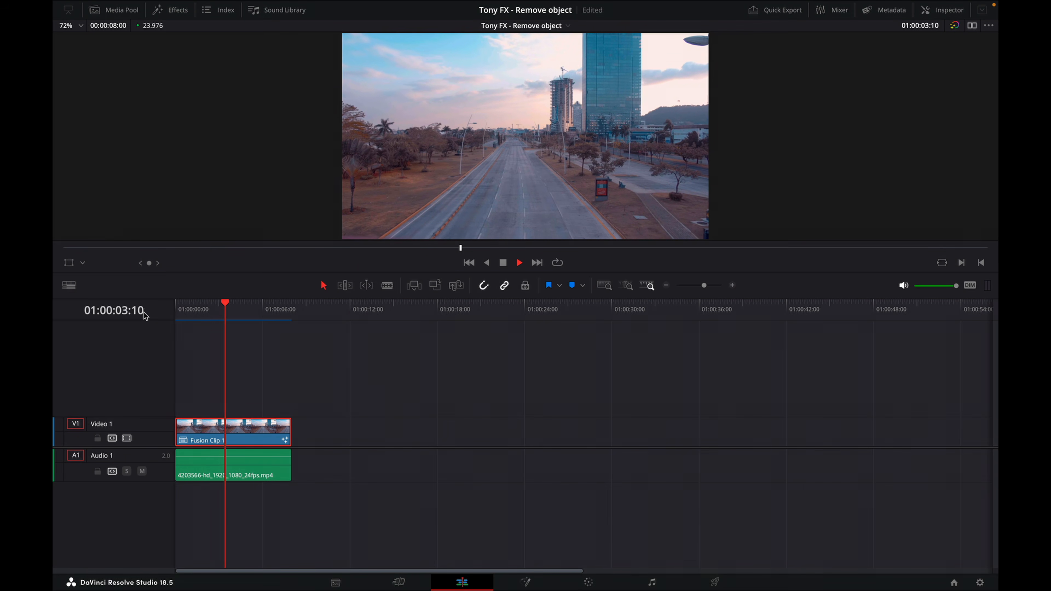
key(space)
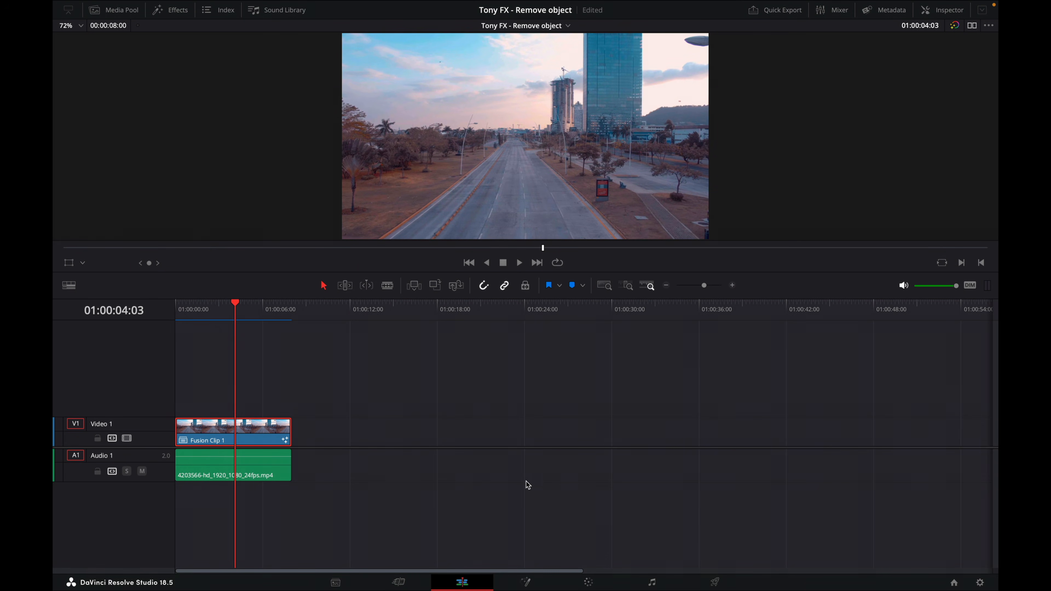
Grade node 01 on the Color page with Gamma 0.02, Lift -0.05 and Temp -140, and save the project.
click(589, 582)
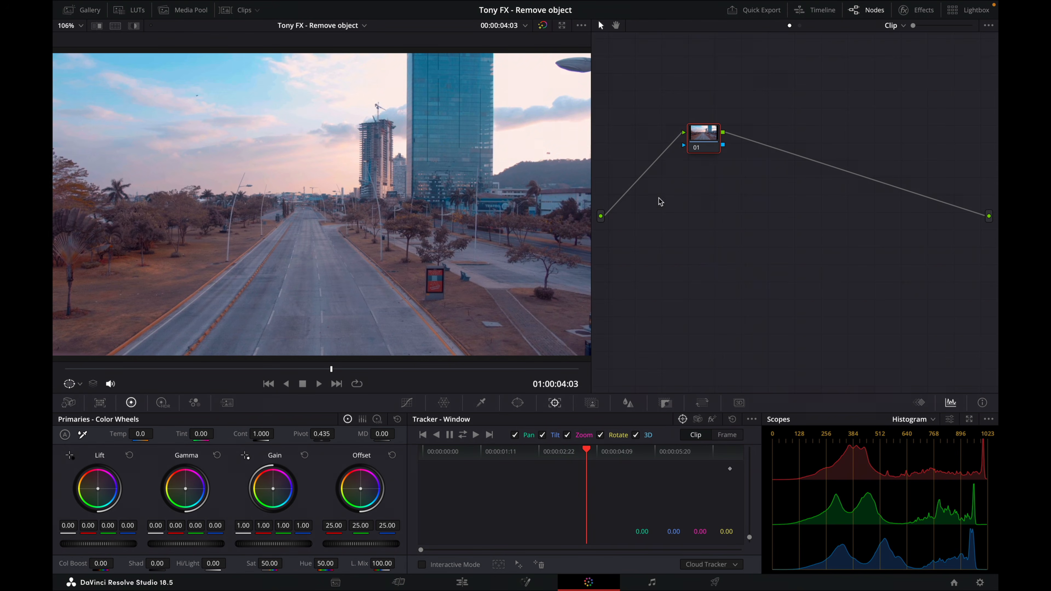
drag(704, 141, 746, 121)
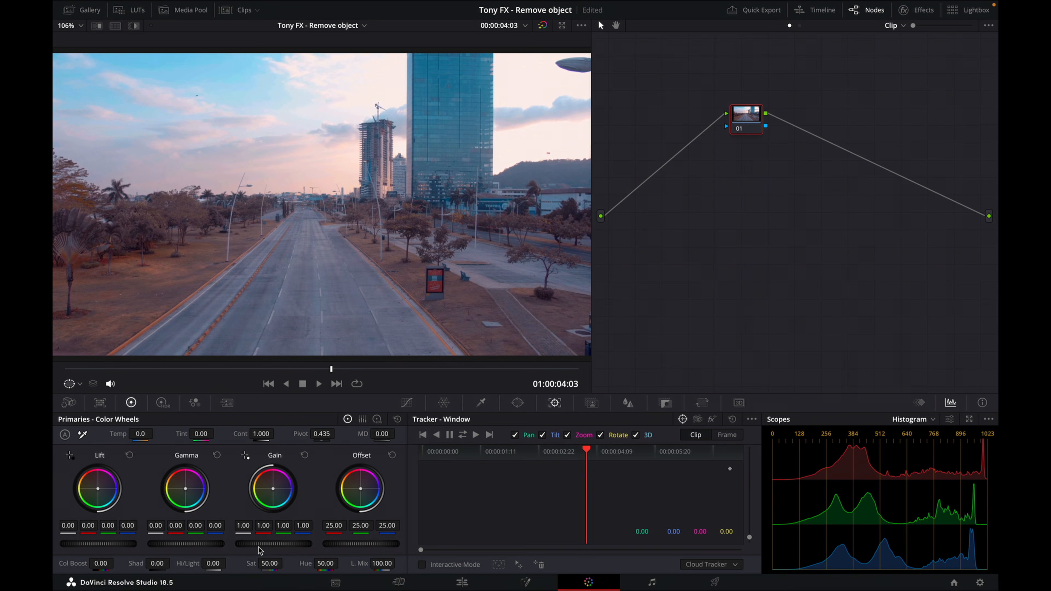
drag(258, 547, 260, 546)
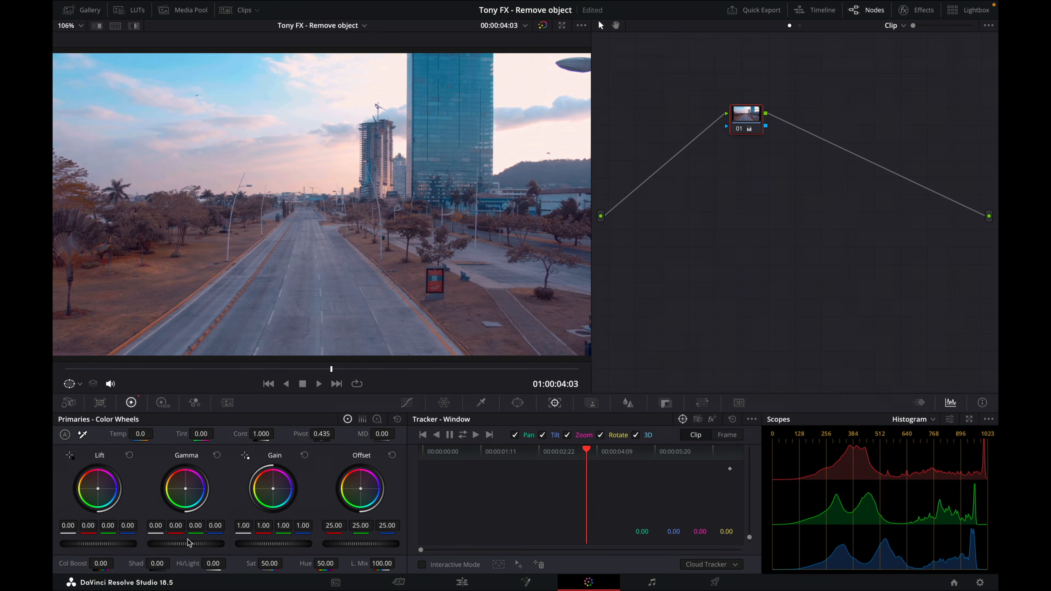
drag(186, 544, 193, 544)
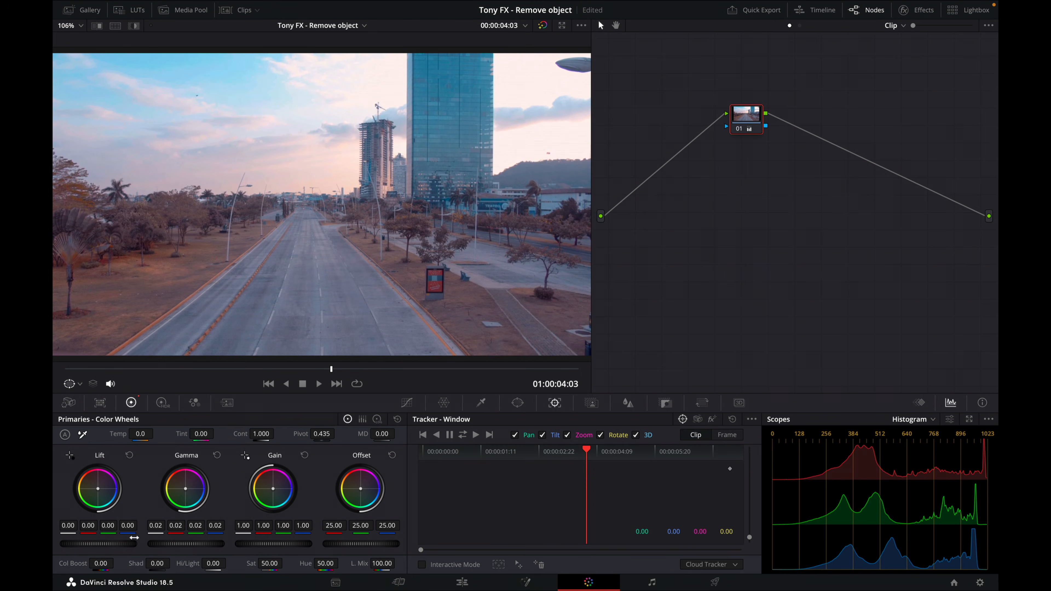
drag(98, 544, 101, 548)
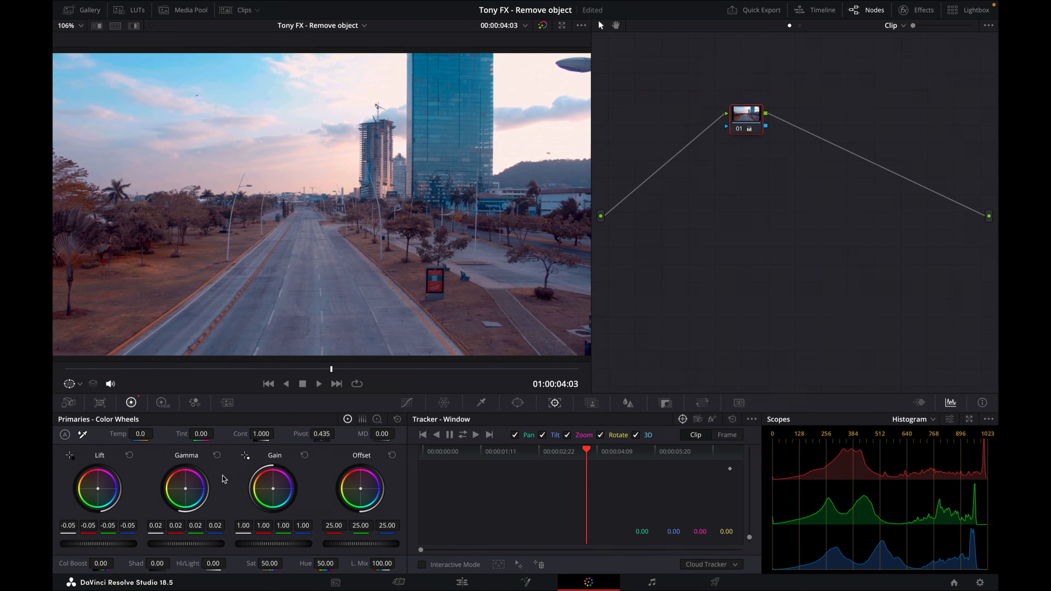
drag(140, 433, 115, 434)
key(ctrl+s)
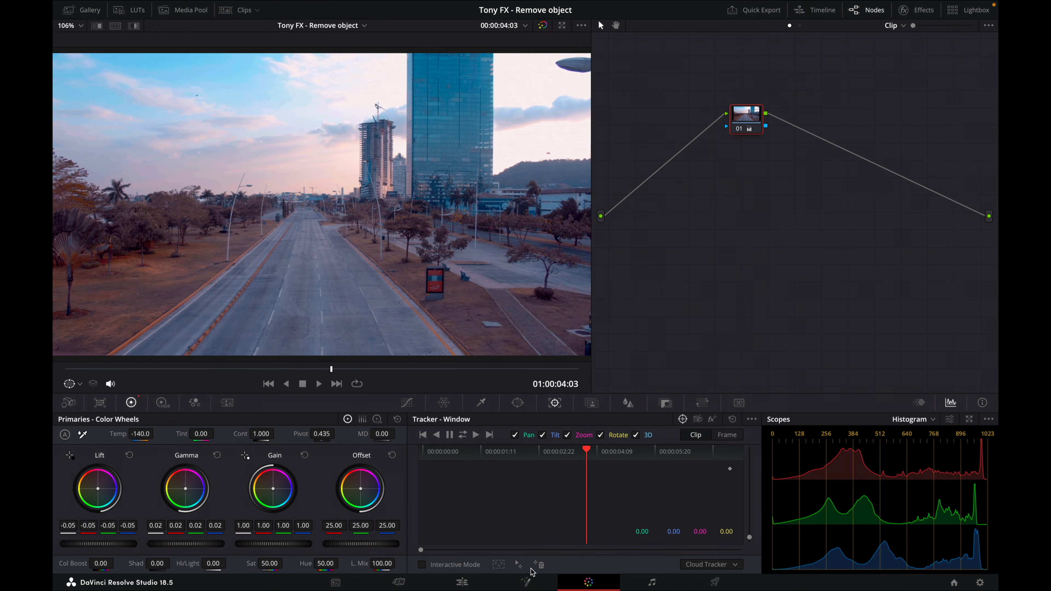
Try adding a ColorCorrector node after Transform1 in the Fusion composition, delete it, and save the project.
click(529, 582)
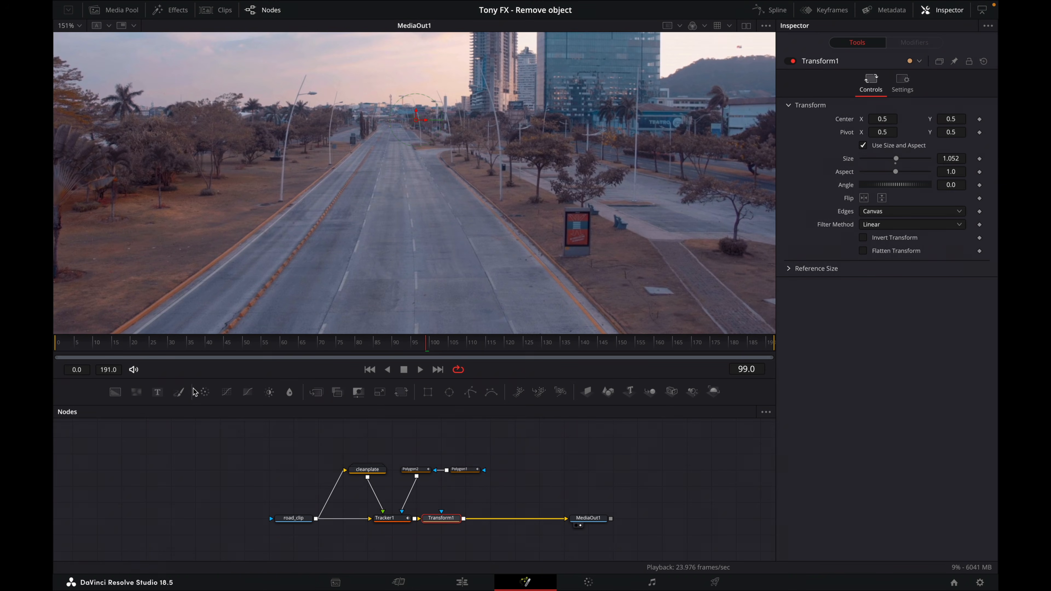
click(206, 396)
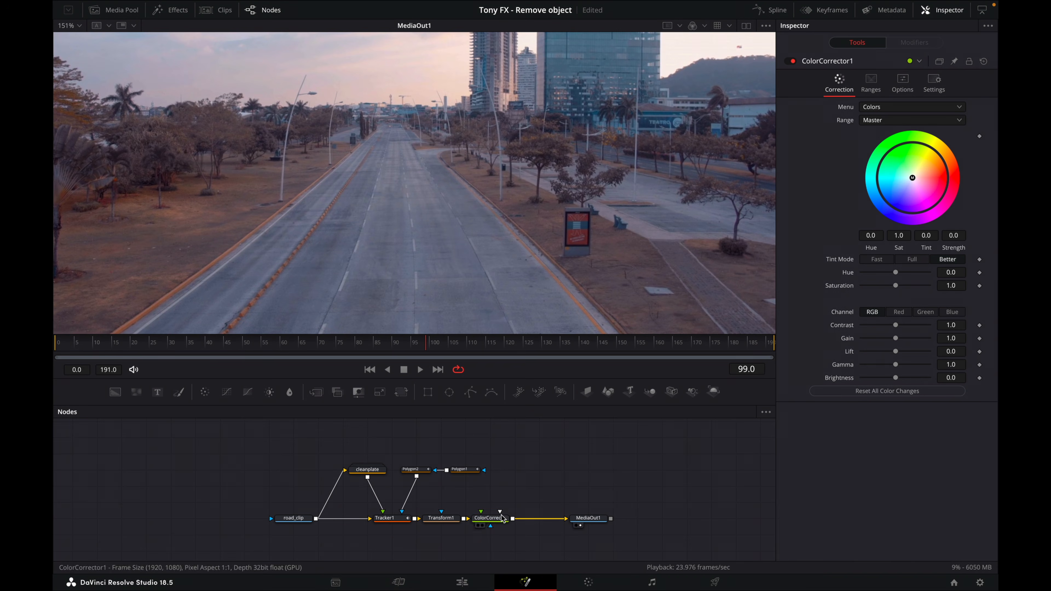
key(Delete)
key(ctrl+s)
Return to the Edit page and move the playhead to the start of Fusion Clip 1.
click(461, 582)
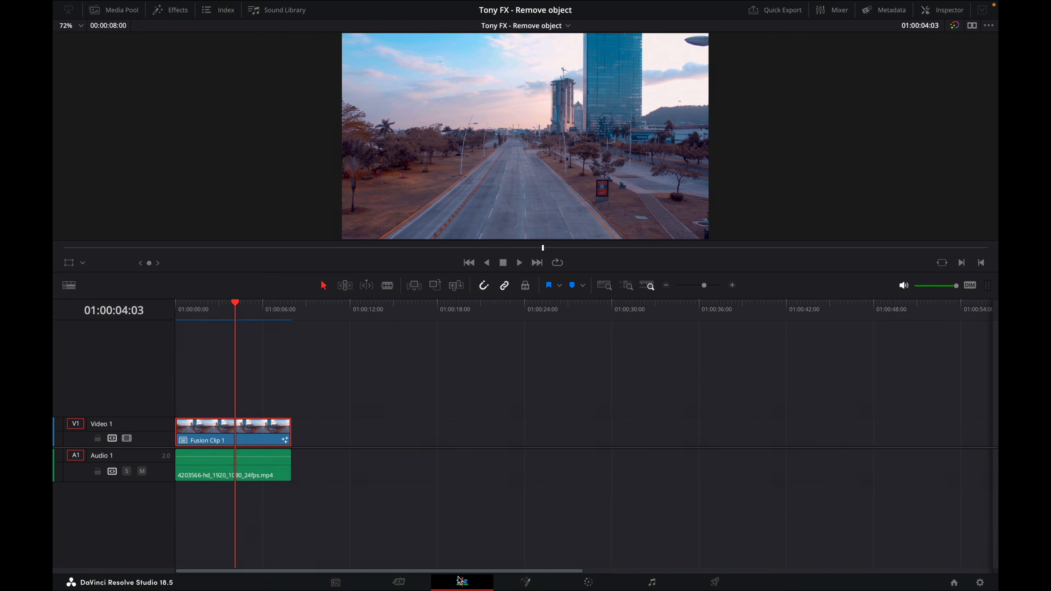
drag(228, 314, 143, 316)
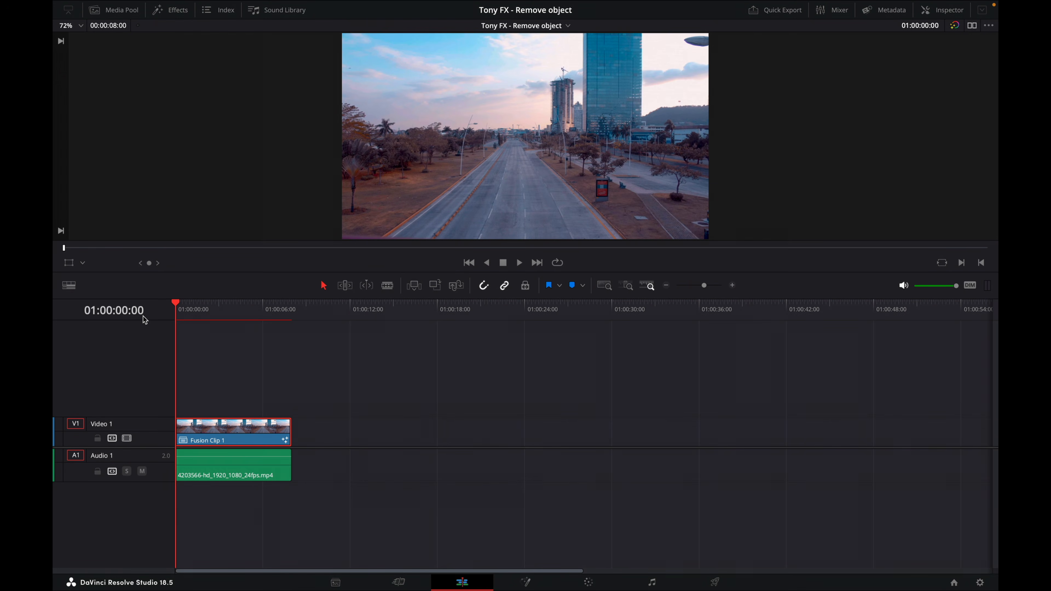